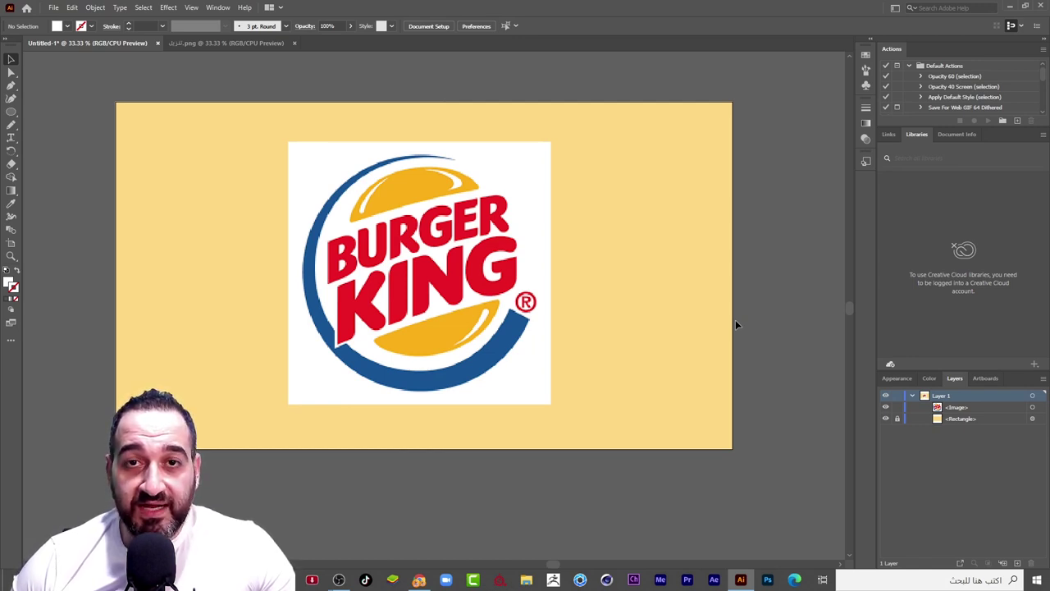
# Drag the placed Burger King logo image toward the left side of the yellow artboard
pyautogui.moveTo(425, 285); pyautogui.dragTo(417, 271)
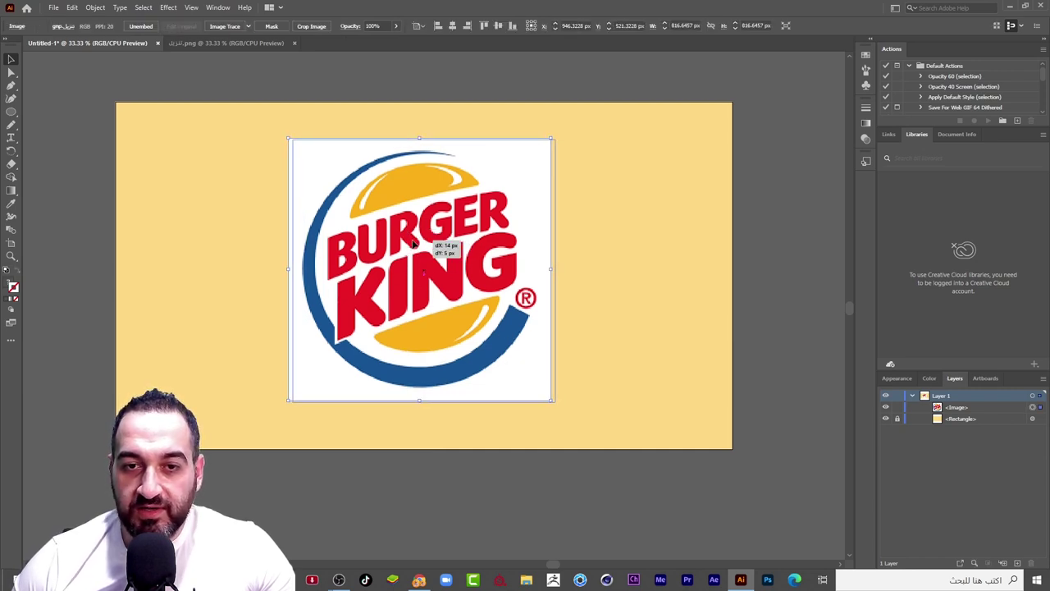
pyautogui.moveTo(415, 270); pyautogui.dragTo(421, 274)
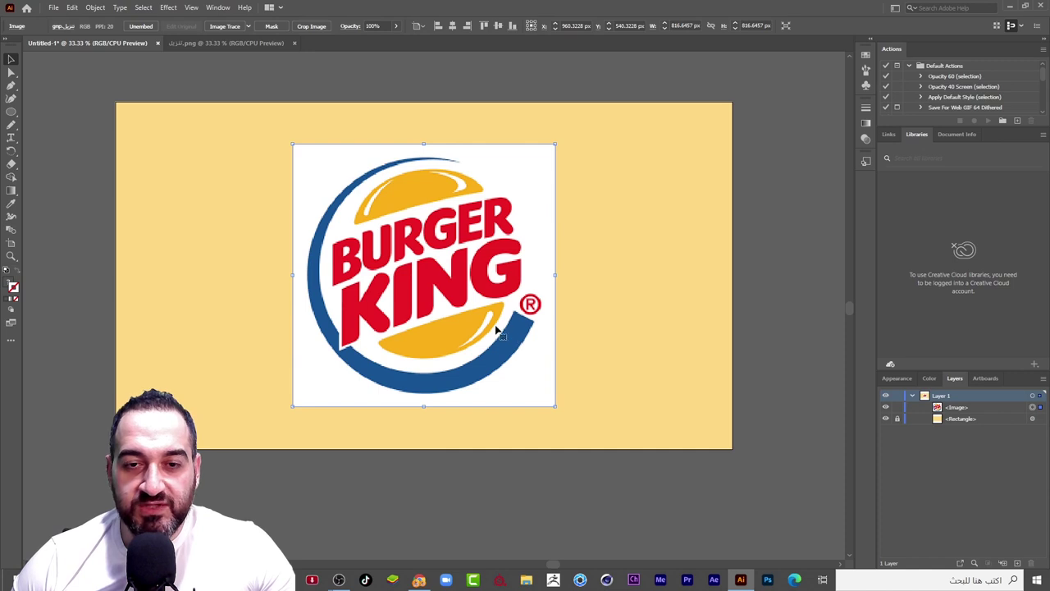
pyautogui.moveTo(435, 207); pyautogui.dragTo(481, 248)
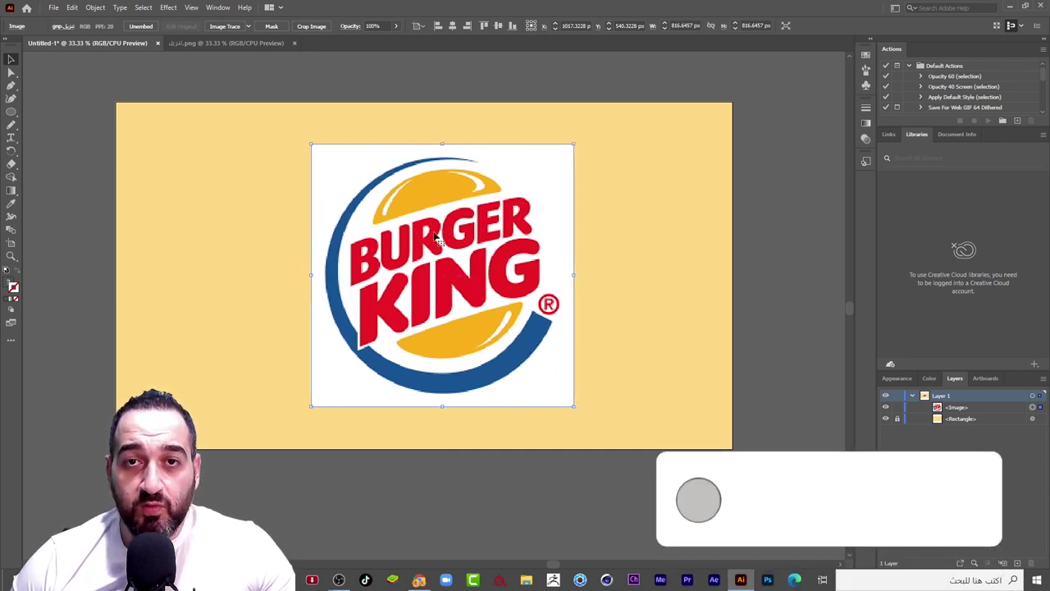
pyautogui.moveTo(428, 194)
pyautogui.mouseDown()
pyautogui.moveTo(388, 194)
pyautogui.moveTo(438, 195)
pyautogui.moveTo(380, 206)
pyautogui.mouseUp()
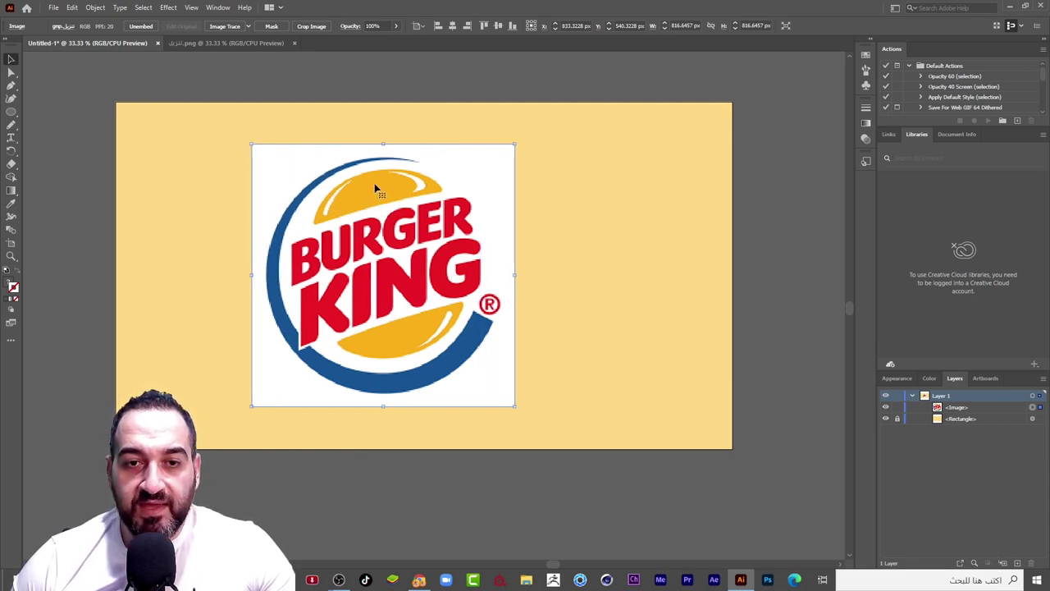
pyautogui.moveTo(375, 189)
pyautogui.mouseDown()
pyautogui.moveTo(443, 218)
pyautogui.moveTo(339, 191)
pyautogui.mouseUp()
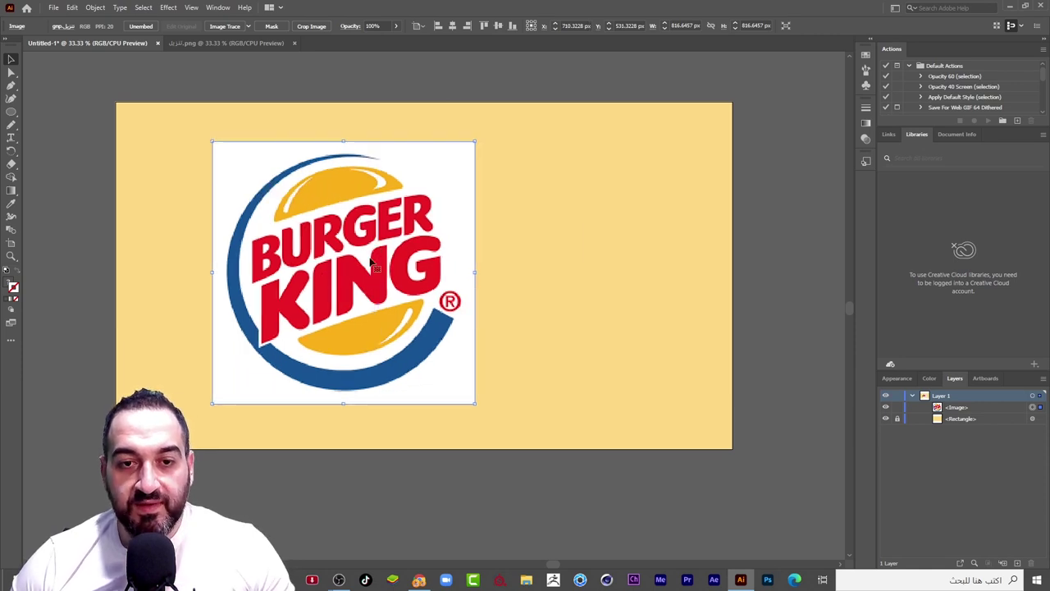
pyautogui.hscroll(-2, 365, 279)
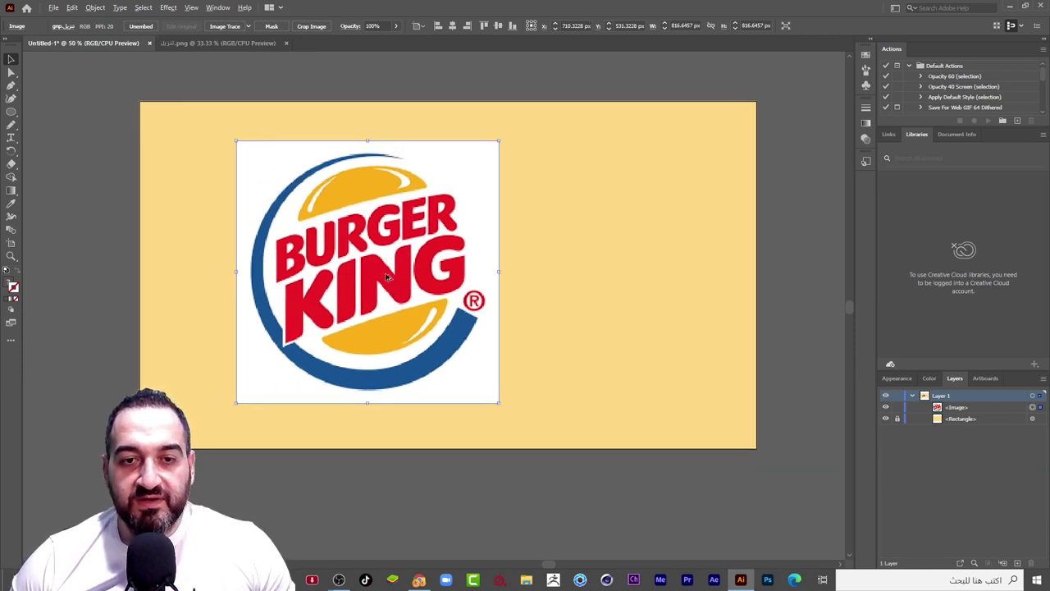
pyautogui.scroll(1, 385, 273)
pyautogui.scroll(2, 385, 272)
pyautogui.scroll(-1, 427, 271)
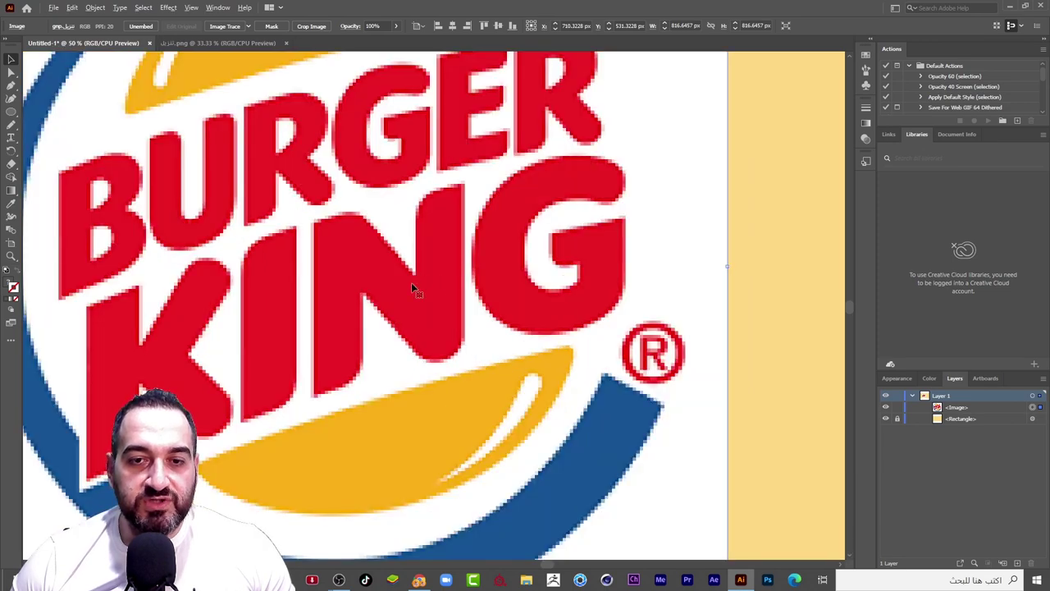
pyautogui.scroll(-1, 411, 282)
pyautogui.scroll(1, 410, 284)
pyautogui.scroll(1, 386, 254)
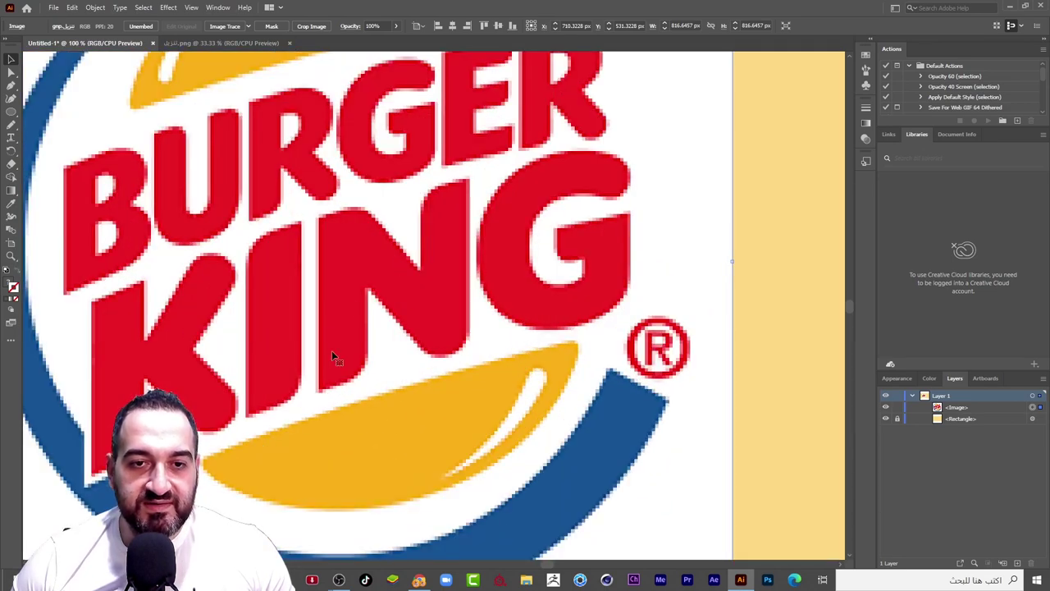
pyautogui.scroll(1, 523, 169)
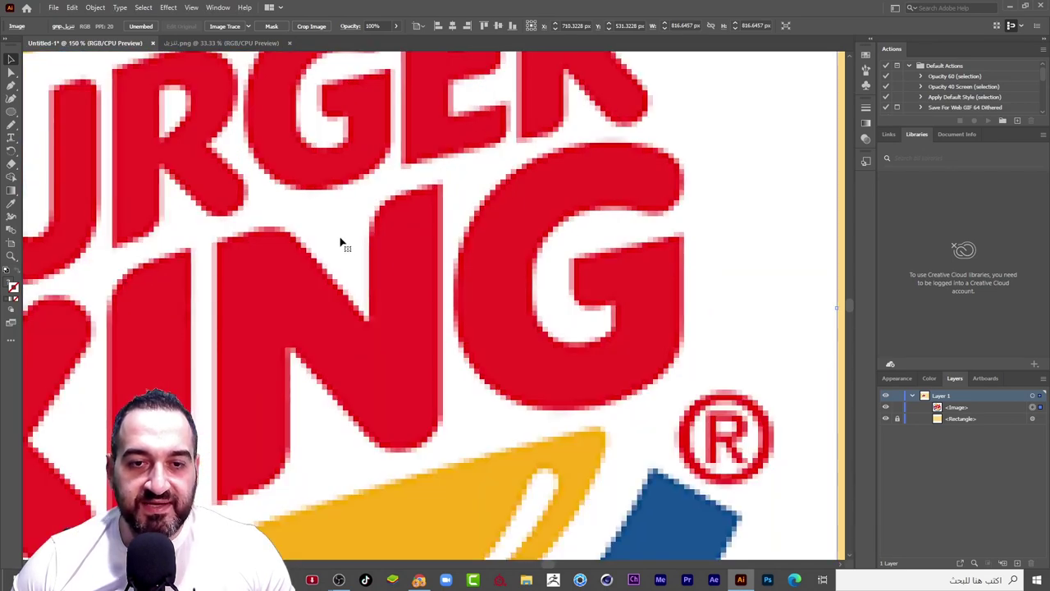
pyautogui.scroll(-1, 341, 243)
pyautogui.scroll(-1, 329, 303)
pyautogui.scroll(-1, 339, 299)
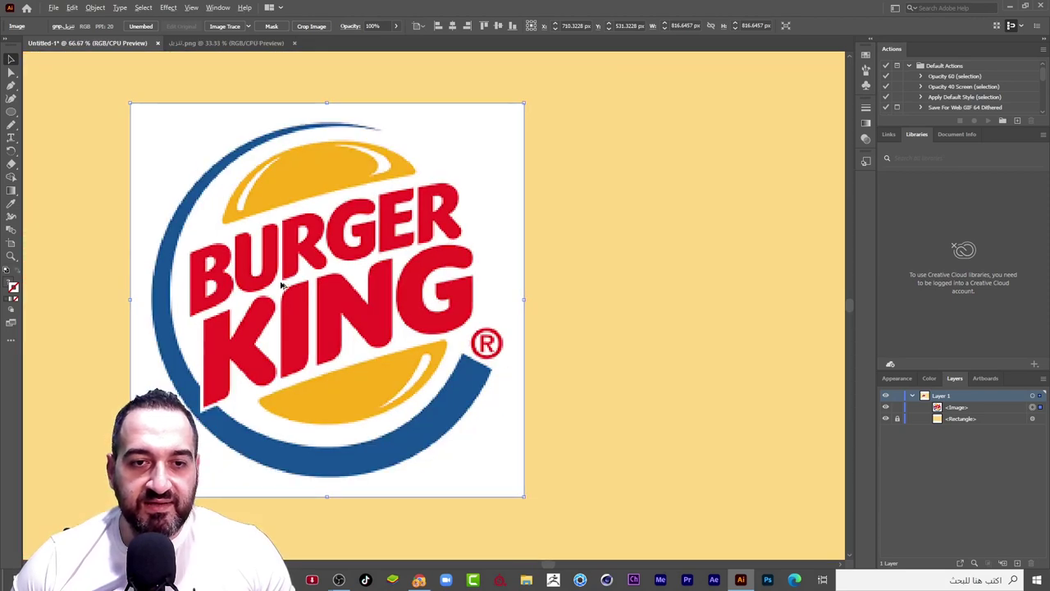
pyautogui.scroll(1, 282, 284)
pyautogui.scroll(-2, 345, 295)
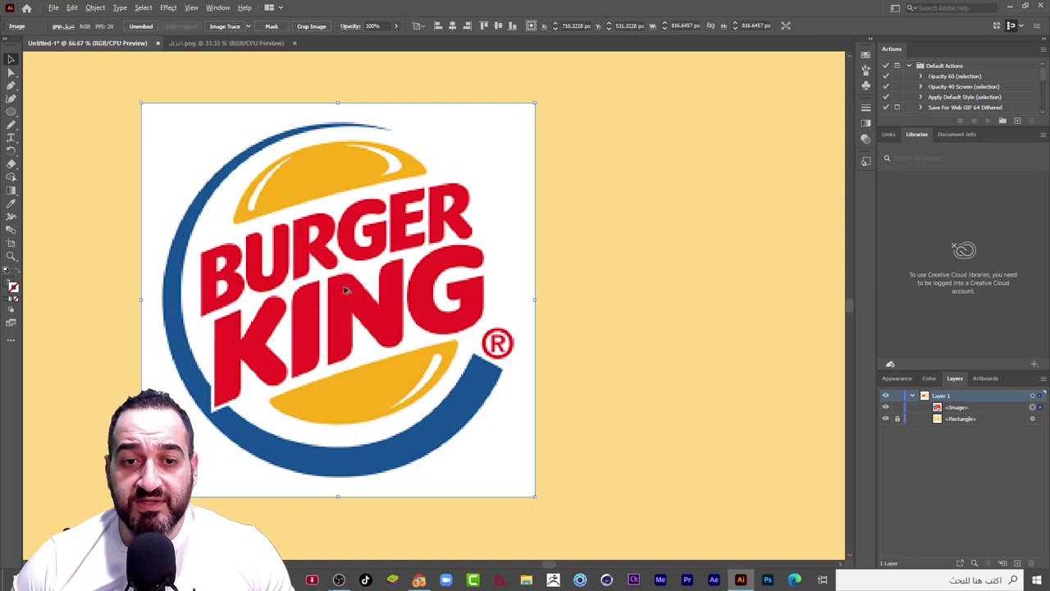
pyautogui.scroll(1, 348, 287)
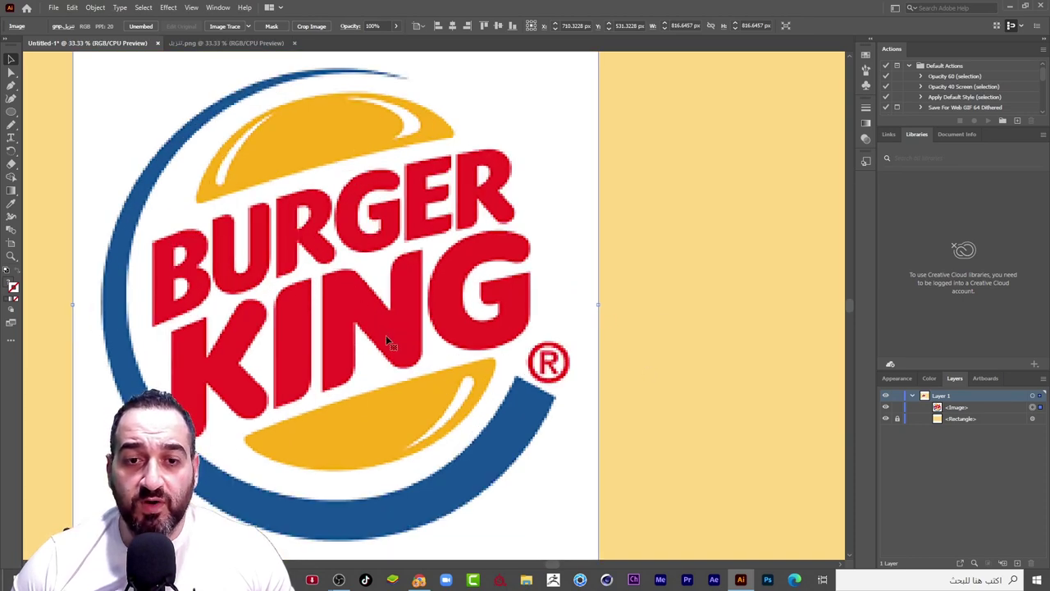
pyautogui.scroll(-2, 386, 335)
pyautogui.scroll(3, 373, 329)
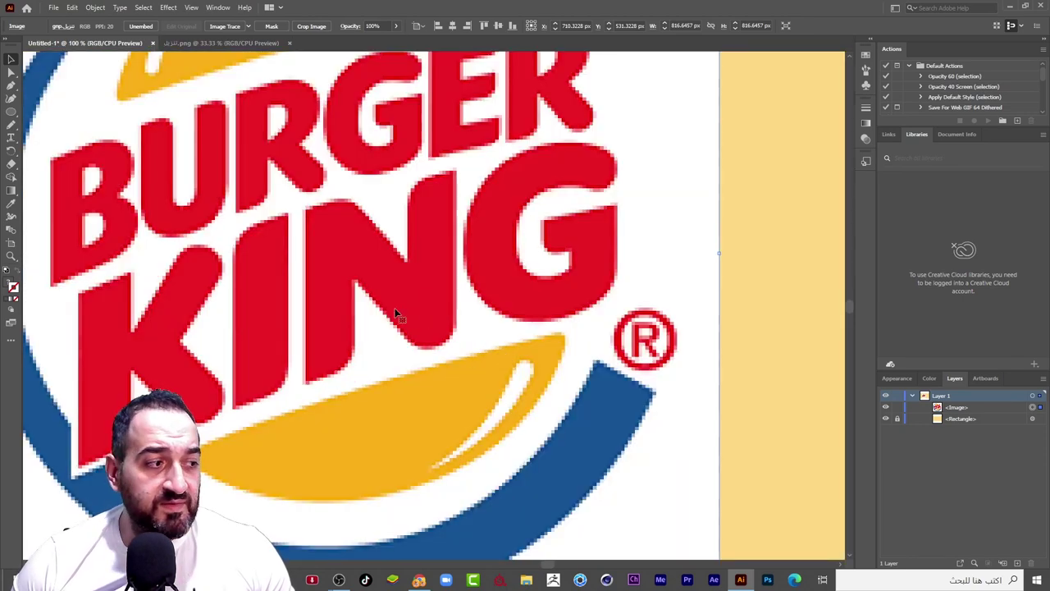
pyautogui.scroll(-2, 415, 332)
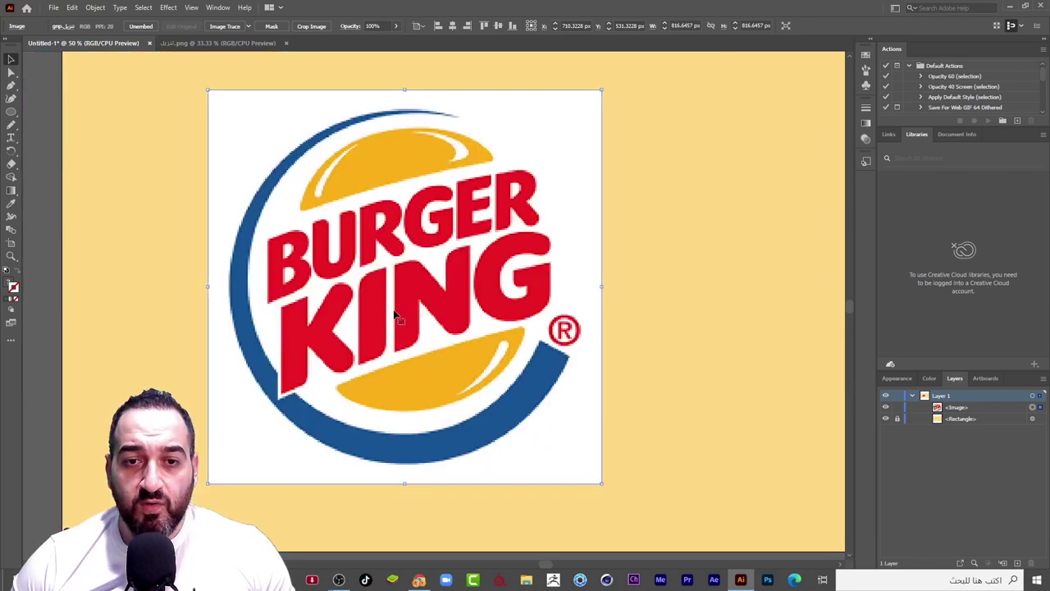
pyautogui.scroll(-1, 416, 312)
pyautogui.scroll(-1, 443, 309)
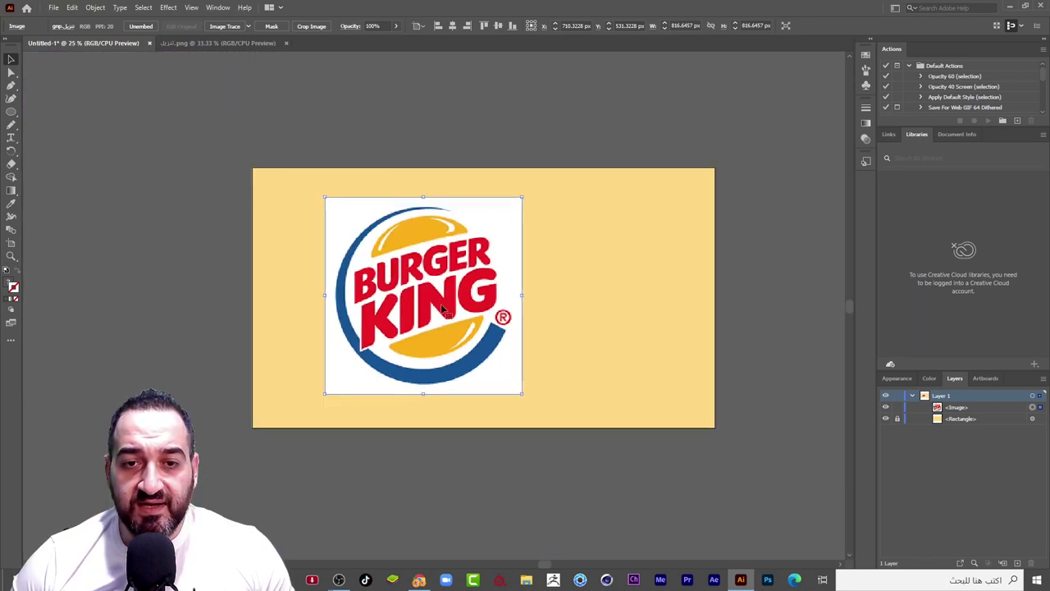
pyautogui.scroll(-1, 435, 270)
pyautogui.scroll(1, 443, 292)
pyautogui.scroll(1, 444, 293)
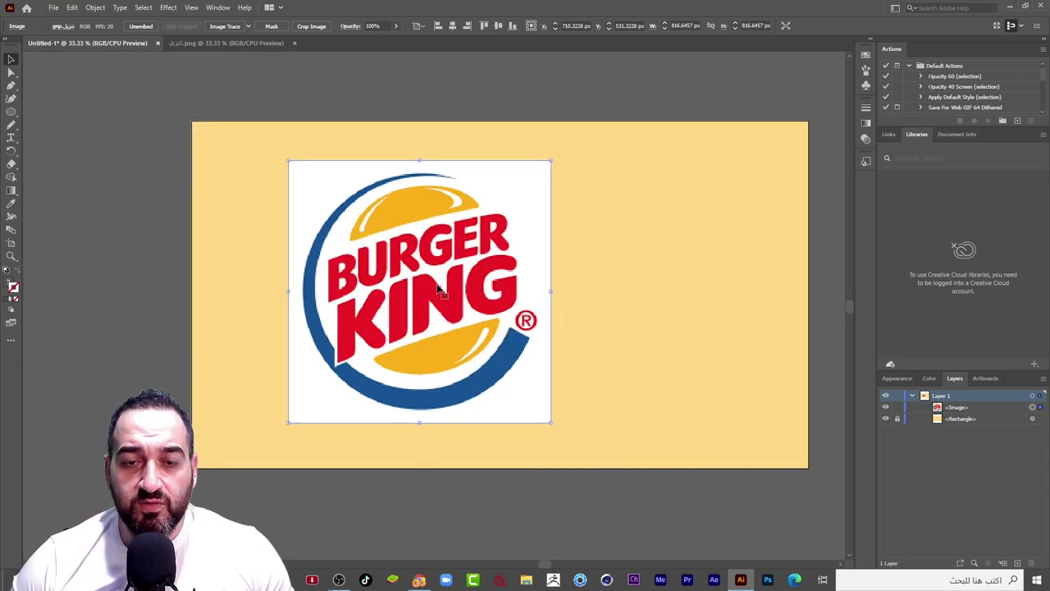
pyautogui.scroll(1, 437, 279)
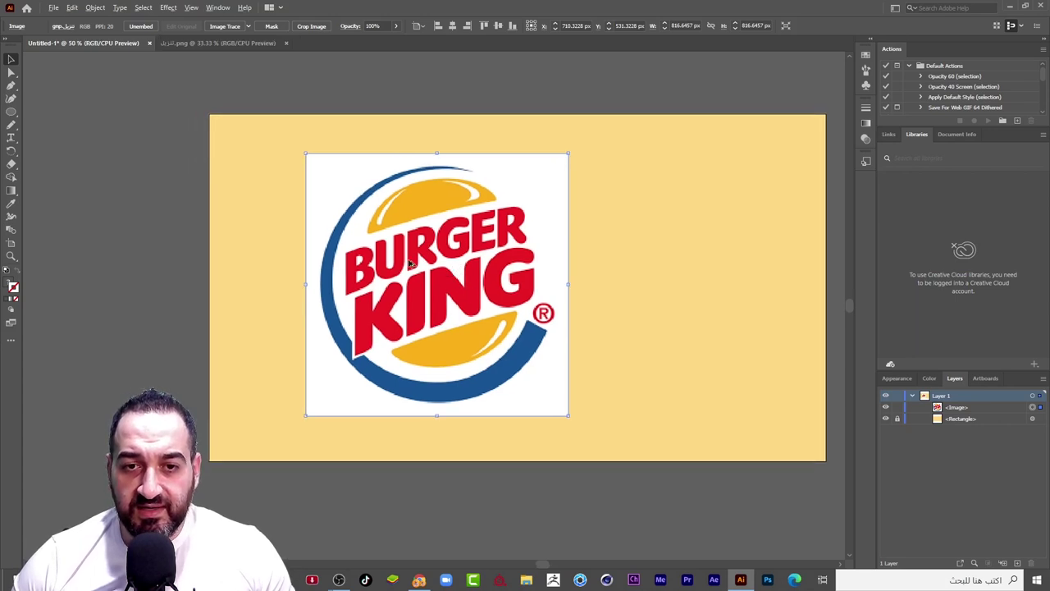
pyautogui.scroll(-1, 484, 250)
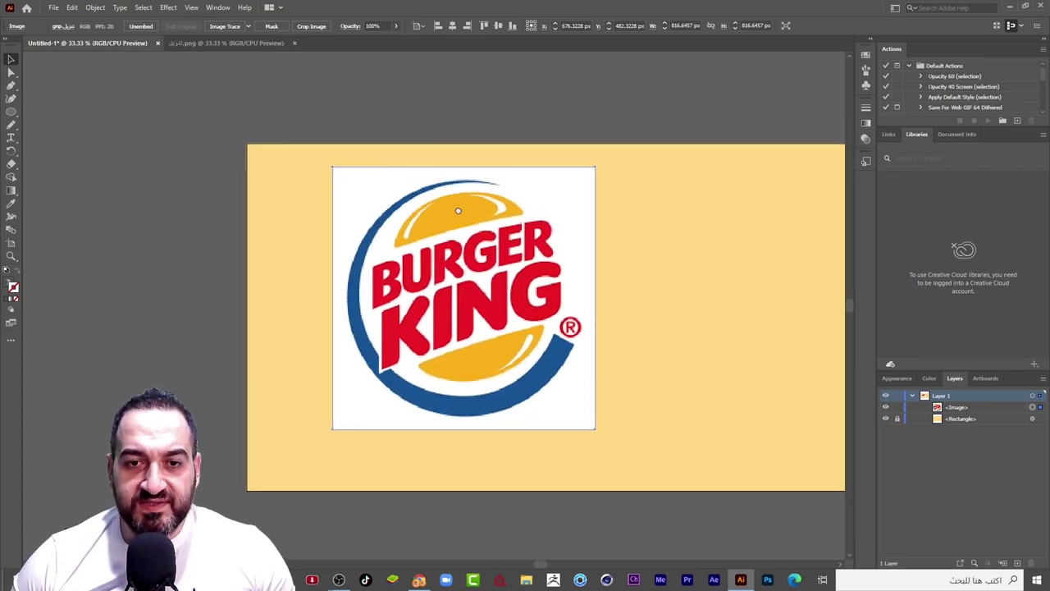
# Alt-drag a duplicate of the logo image off the artboard's left edge, then reselect the original
pyautogui.moveTo(450, 217); pyautogui.dragTo(106, 220)
pyautogui.moveTo(187, 284); pyautogui.dragTo(183, 269)
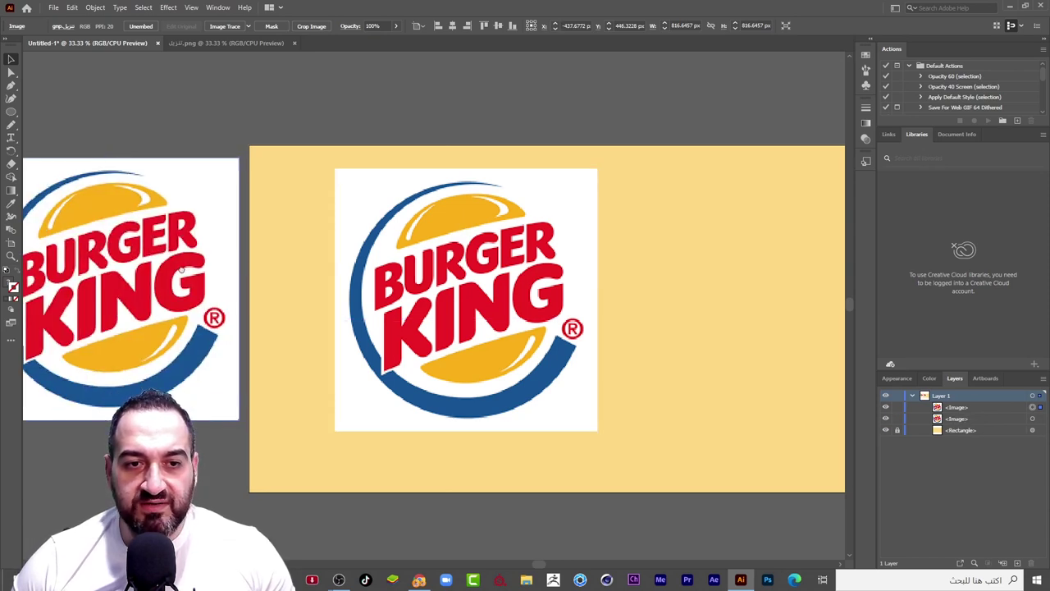
pyautogui.hscroll(-1, 182, 279)
pyautogui.scroll(-1, 182, 311)
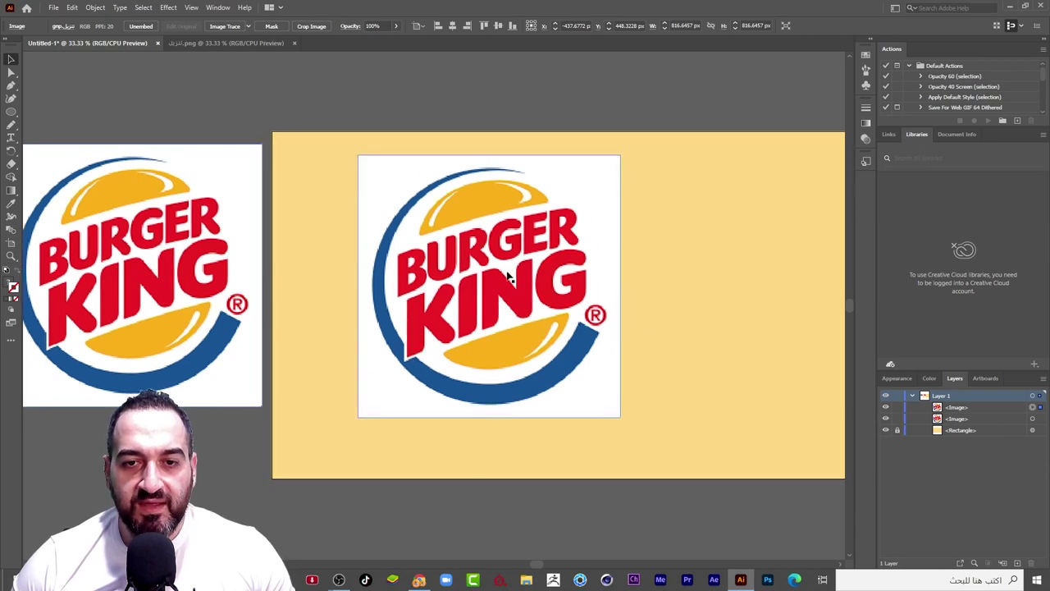
pyautogui.click(544, 328)
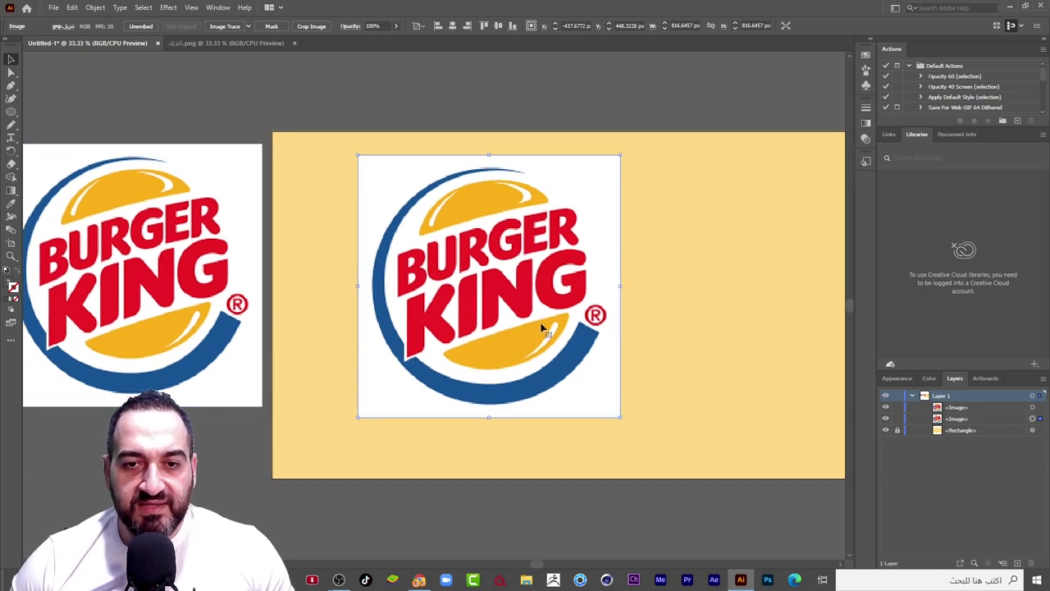
pyautogui.click(249, 27)
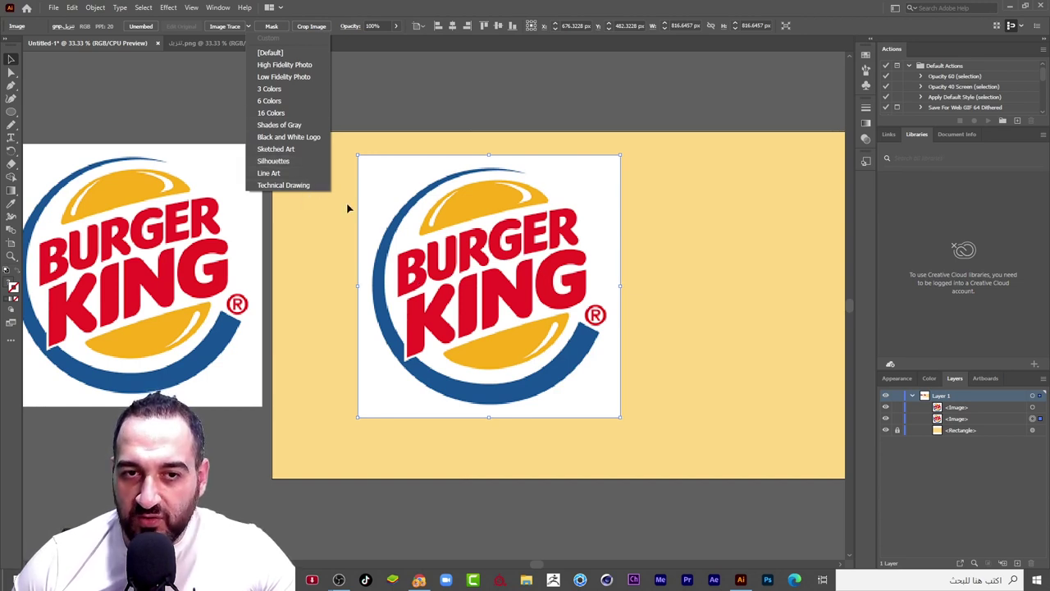
pyautogui.click(407, 223)
pyautogui.click(247, 26)
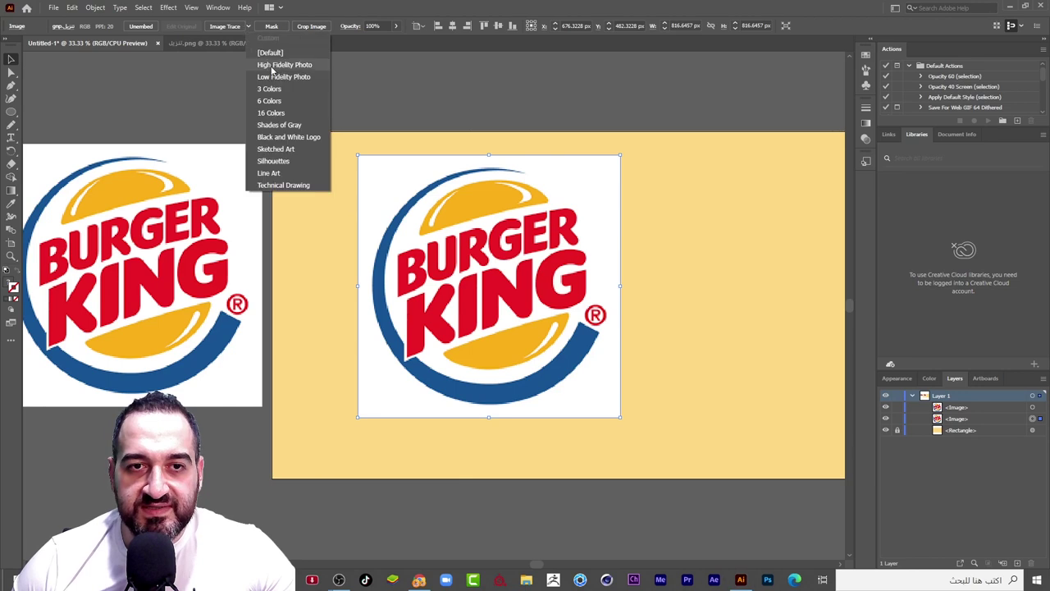
pyautogui.click(270, 52)
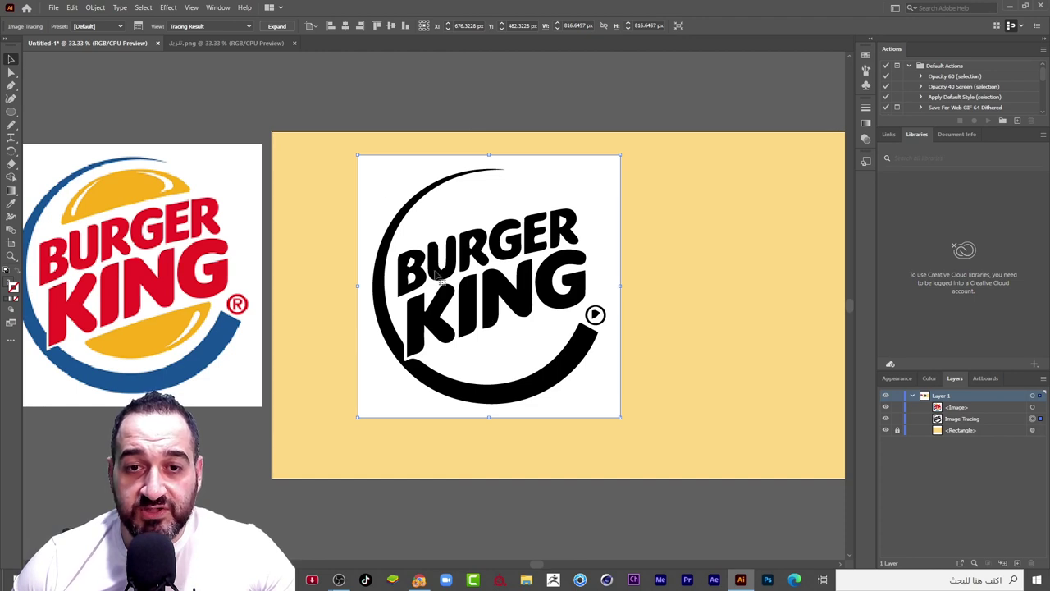
pyautogui.scroll(1, 472, 238)
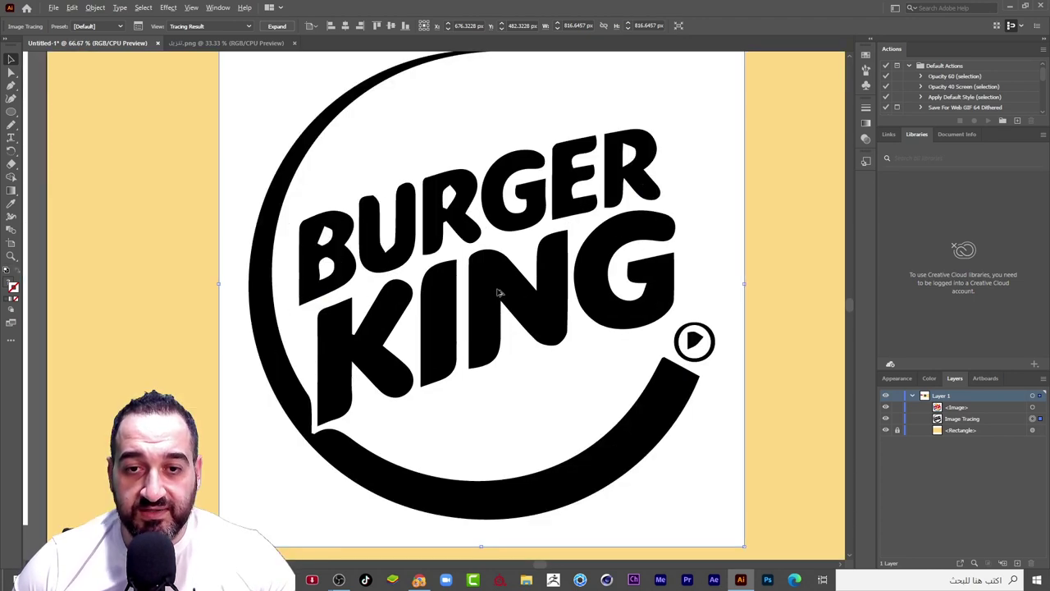
pyautogui.scroll(1, 452, 212)
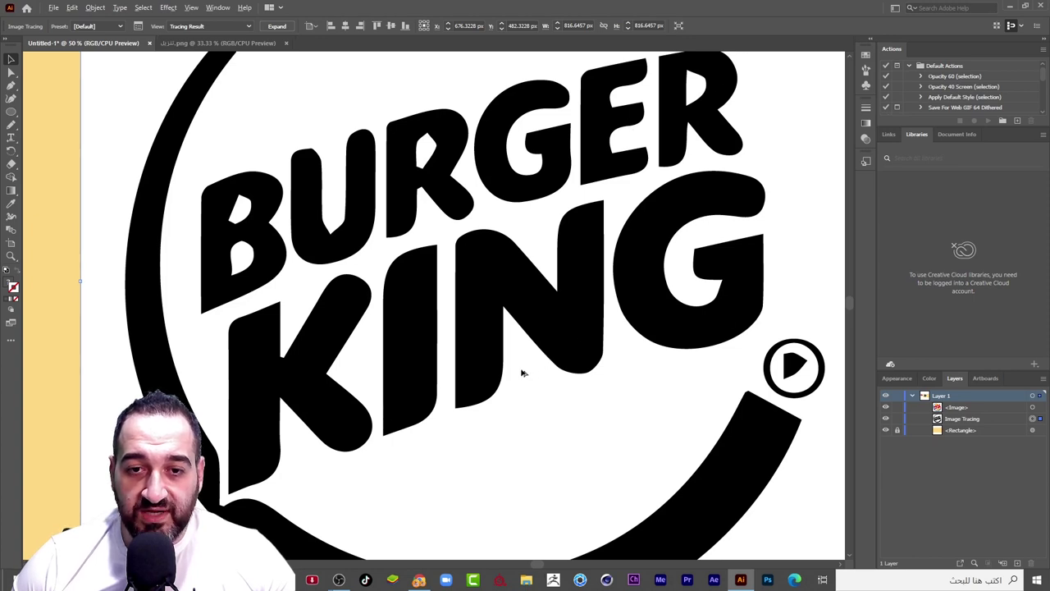
pyautogui.scroll(-1, 520, 370)
pyautogui.scroll(-1, 492, 373)
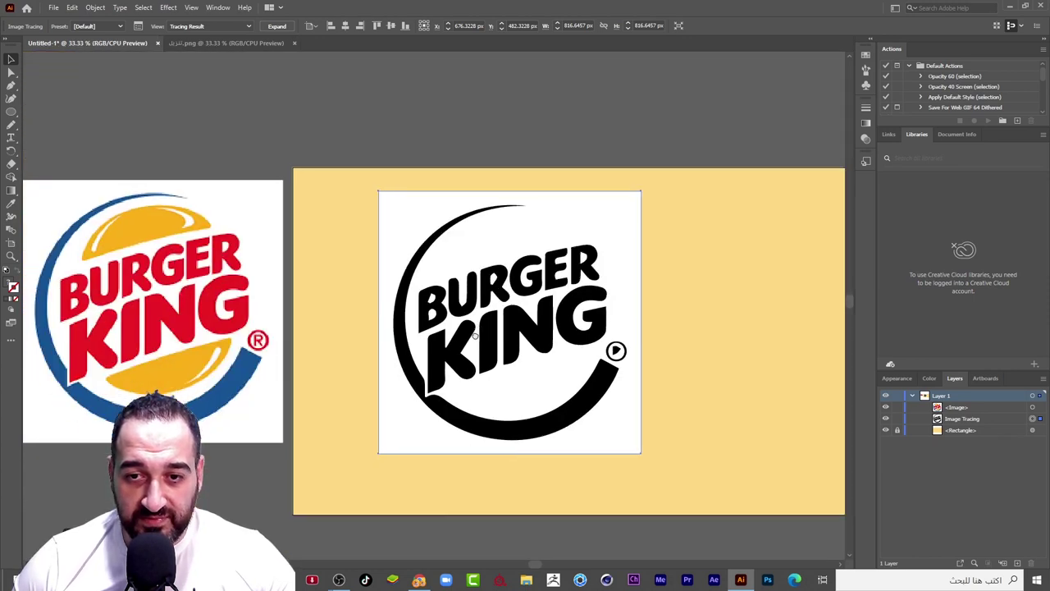
pyautogui.moveTo(474, 371); pyautogui.dragTo(459, 354)
# Undo the black-and-white trace and retrace the logo with the High Fidelity Photo preset
pyautogui.hotkey('ctrl', 'z')
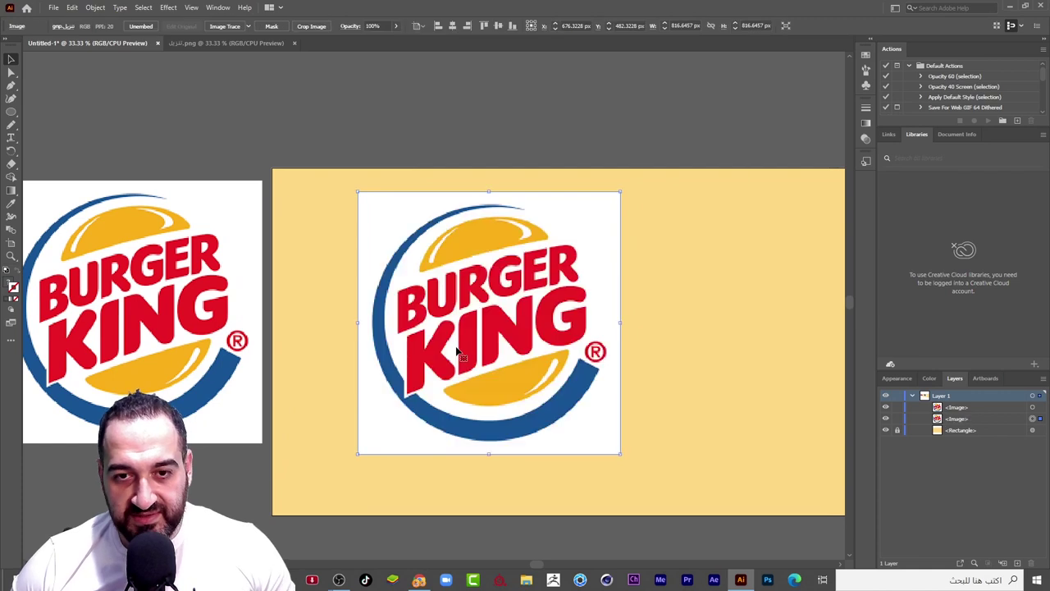
pyautogui.hscroll(1, 484, 274)
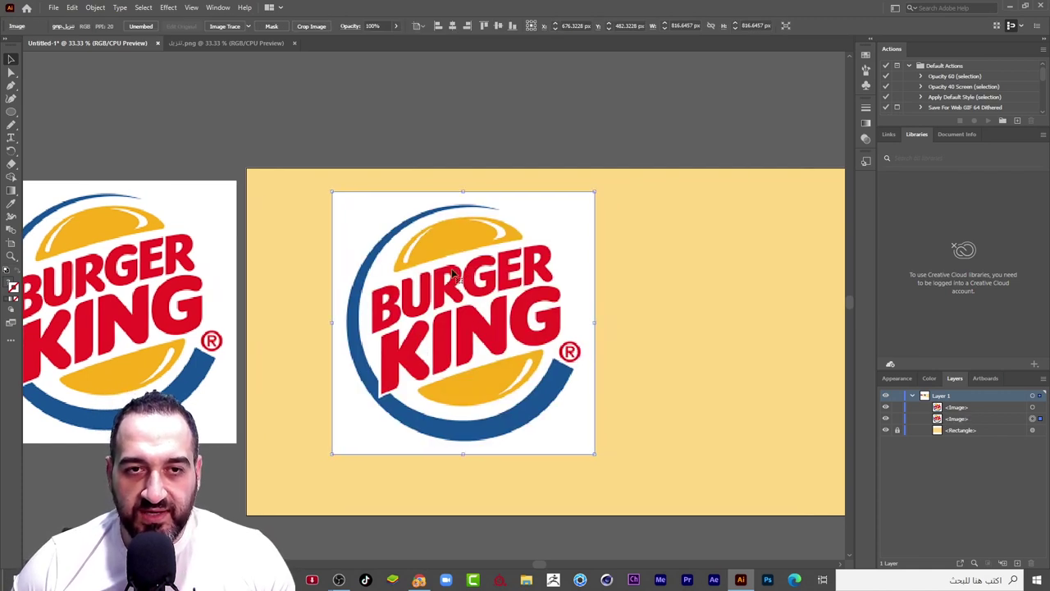
pyautogui.click(249, 26)
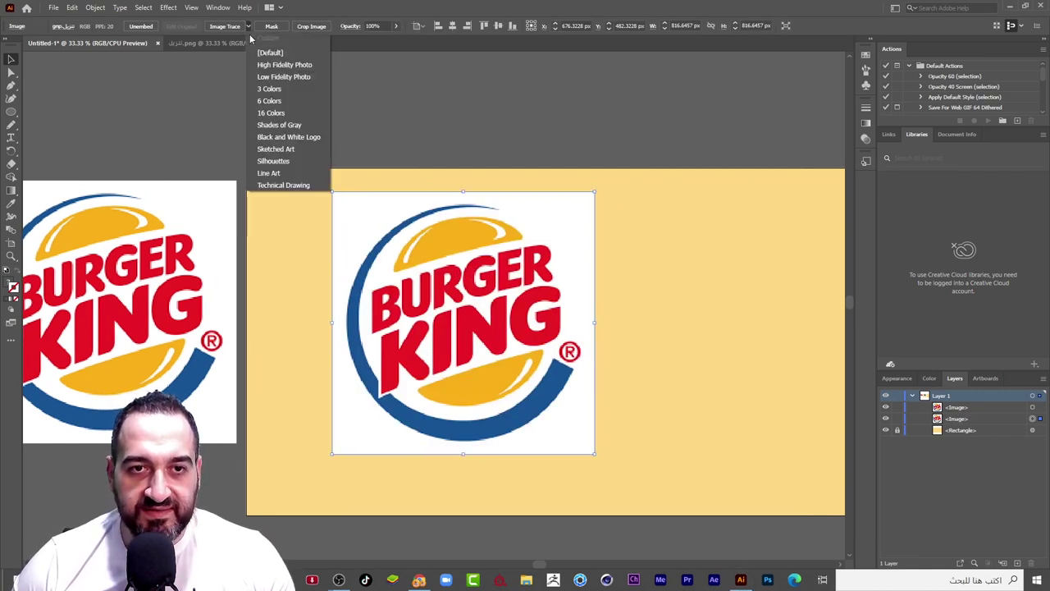
pyautogui.click(271, 71)
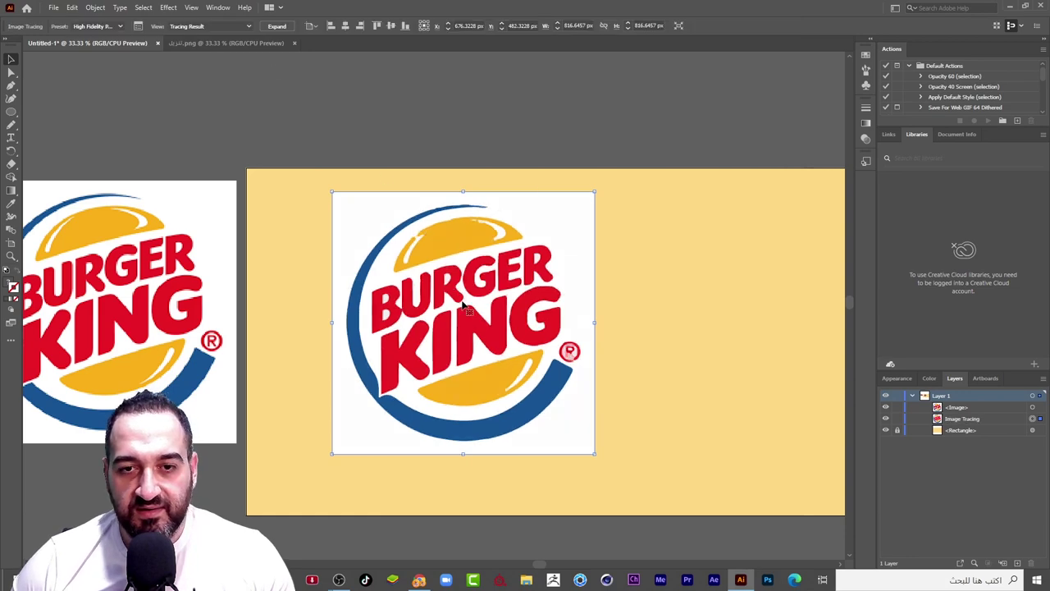
# Zoom in and out to inspect the ® mark and letter edges of the trace
pyautogui.scroll(1, 483, 350)
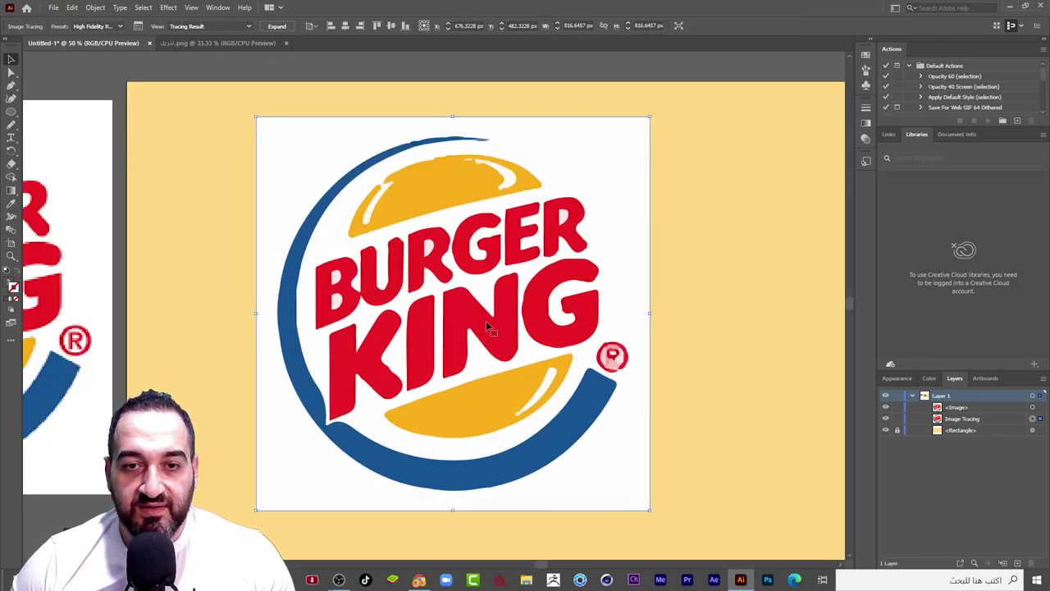
pyautogui.scroll(2, 467, 184)
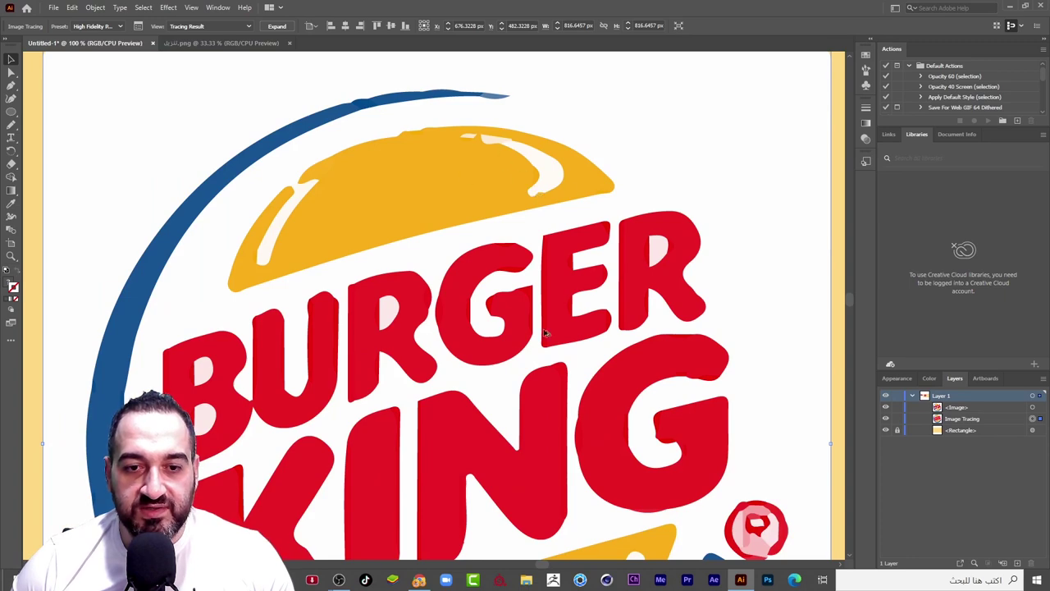
pyautogui.scroll(-2, 546, 333)
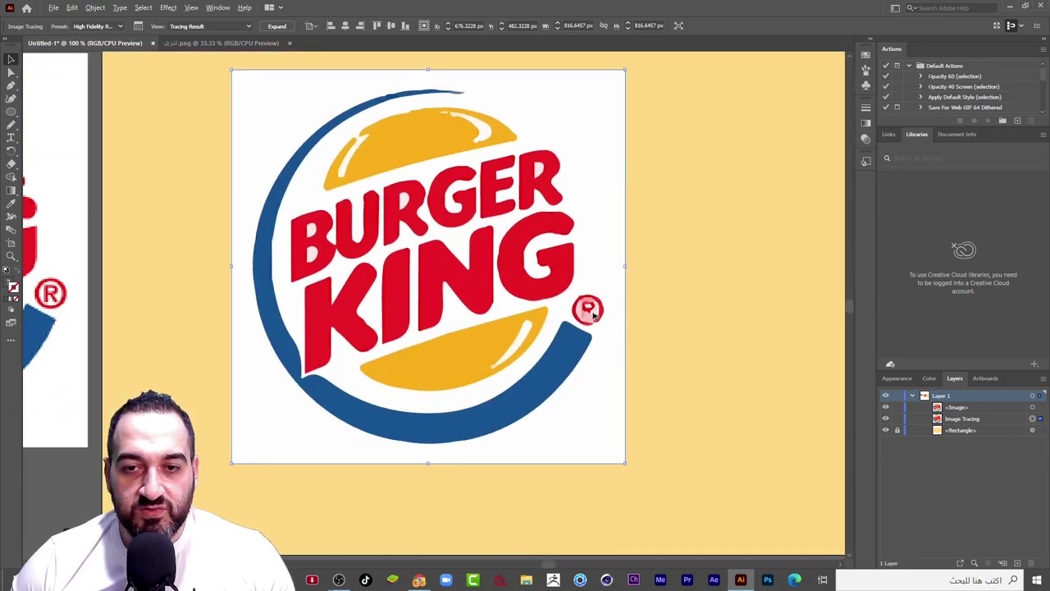
pyautogui.scroll(1, 594, 316)
pyautogui.scroll(1, 541, 271)
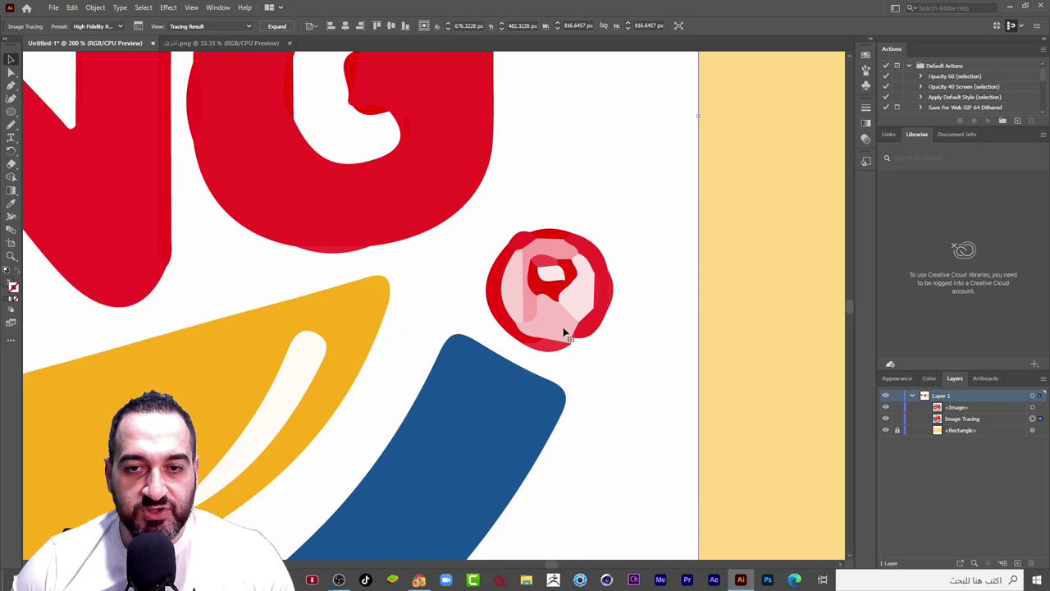
pyautogui.scroll(-2, 574, 329)
pyautogui.scroll(1, 574, 324)
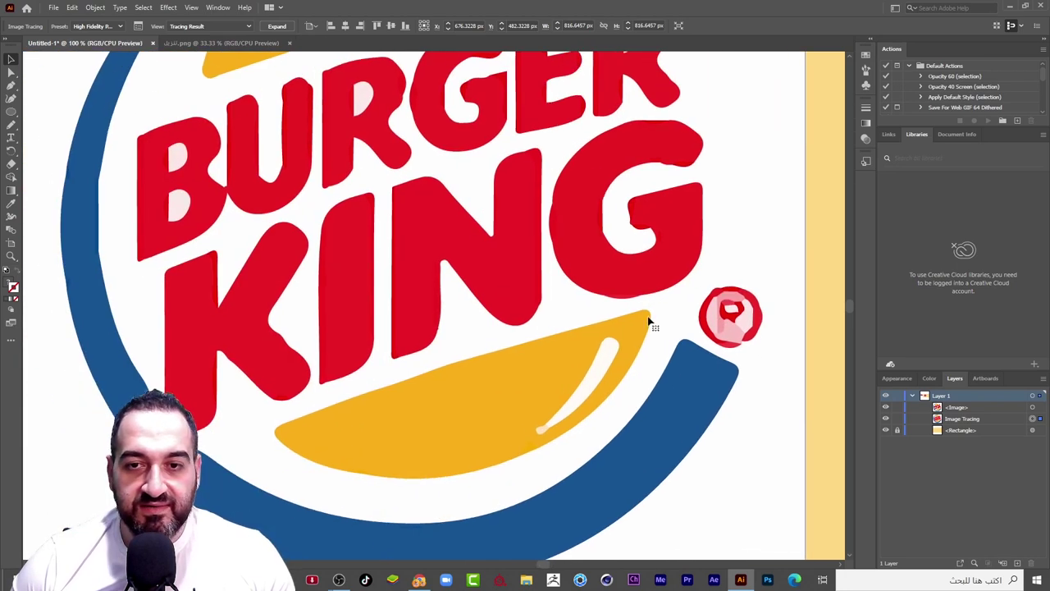
pyautogui.scroll(-3, 541, 378)
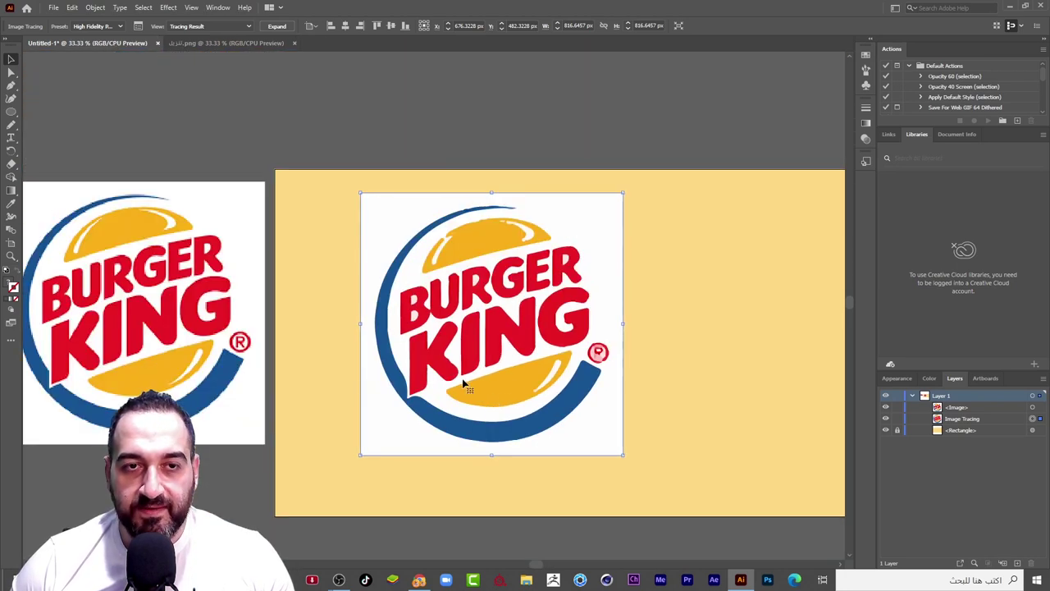
# Undo the High Fidelity Photo trace, then try the 3 Colors preset and undo it
pyautogui.hotkey('ctrl', 'z')
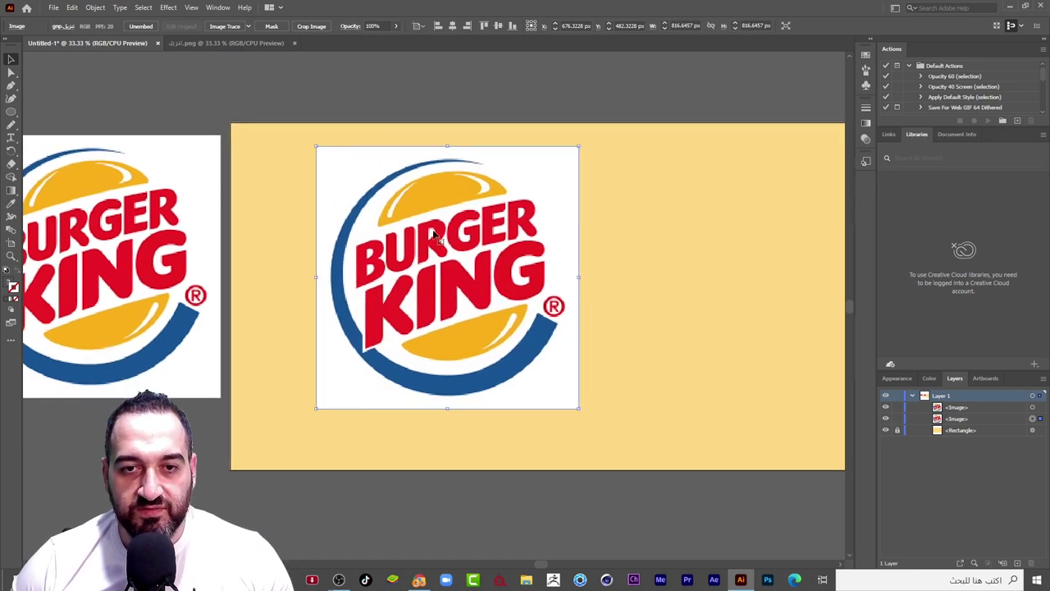
pyautogui.scroll(1, 439, 233)
pyautogui.click(249, 27)
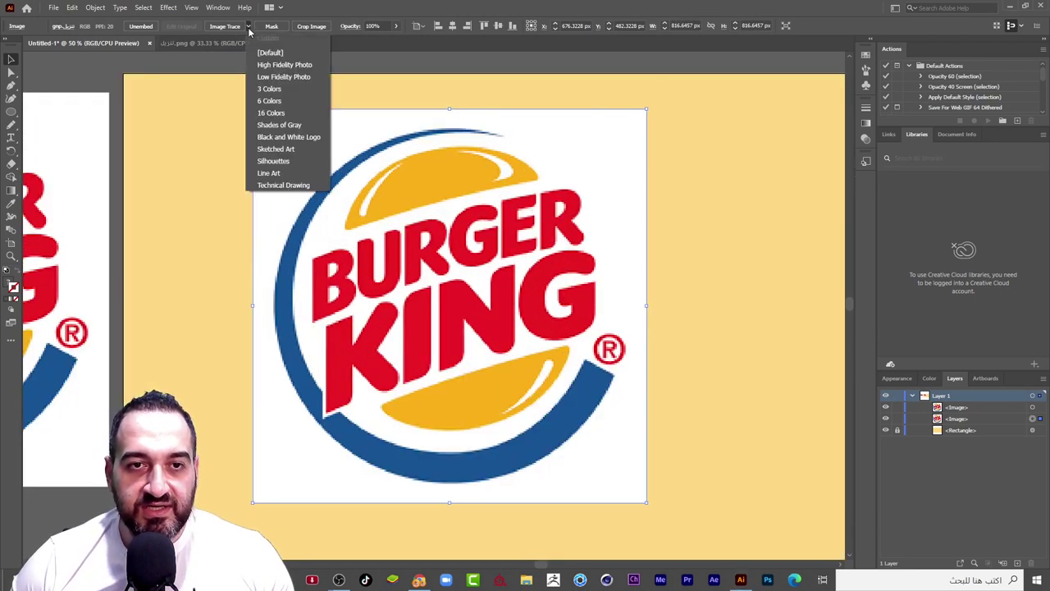
pyautogui.click(488, 328)
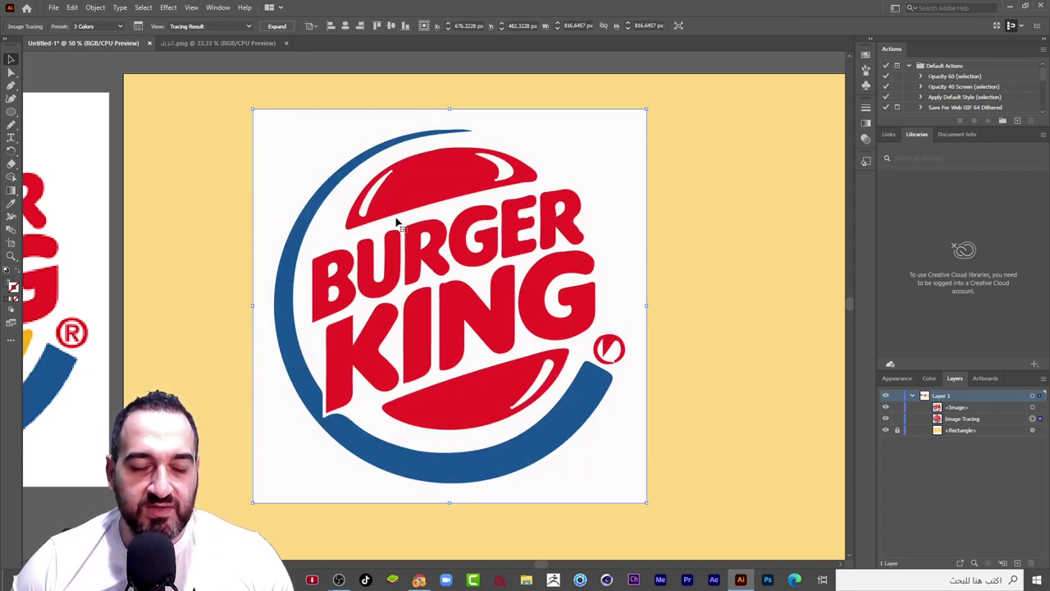
pyautogui.hotkey('ctrl', 'z')
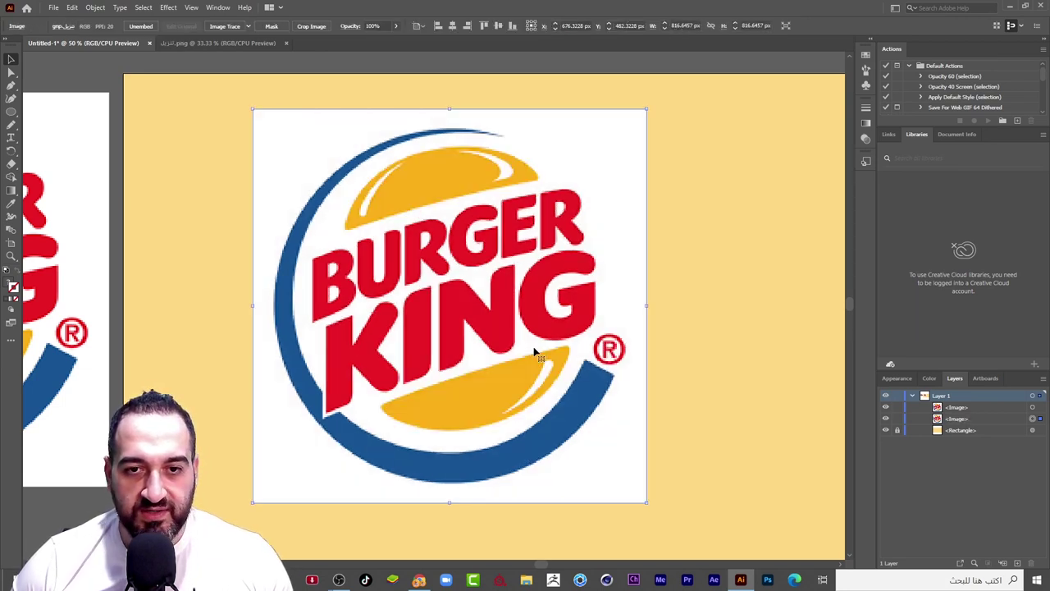
# Try the 6 Colors preset, undo it, and apply another preset from the list
pyautogui.click(248, 26)
pyautogui.click(269, 104)
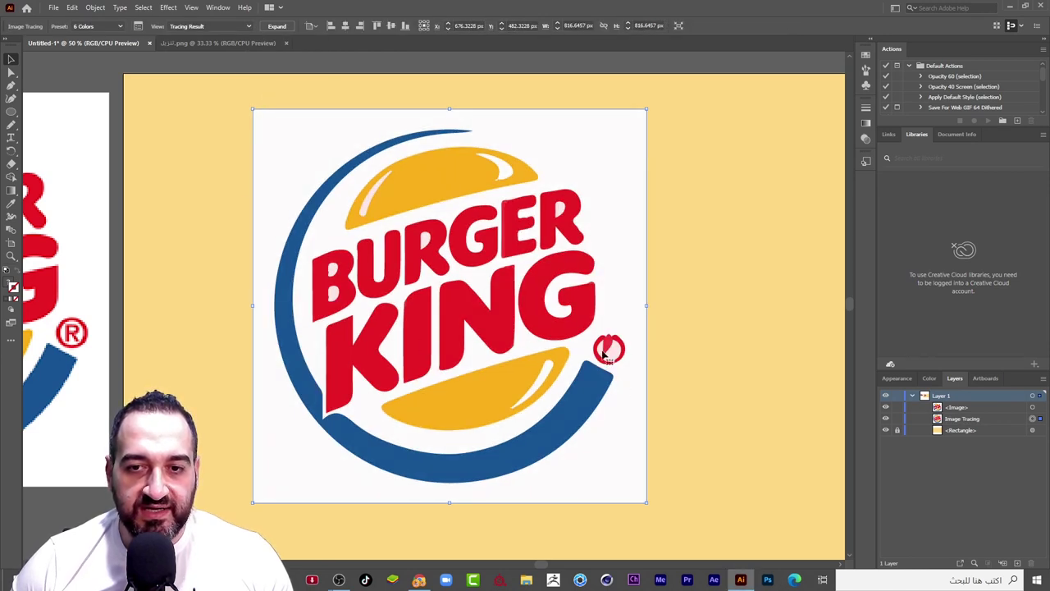
pyautogui.hotkey('ctrl', 'z')
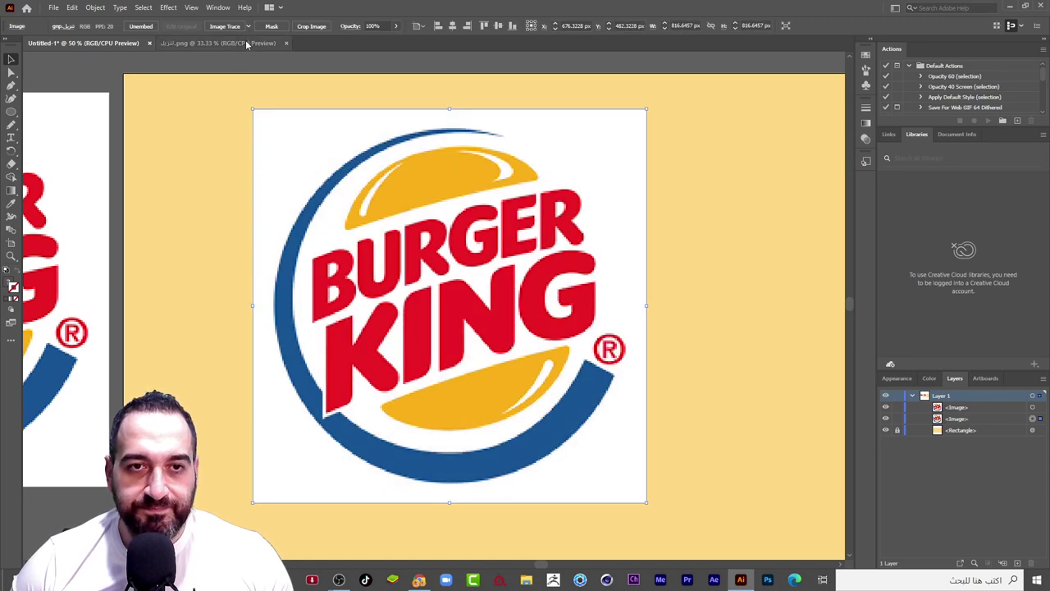
pyautogui.click(248, 25)
pyautogui.click(283, 136)
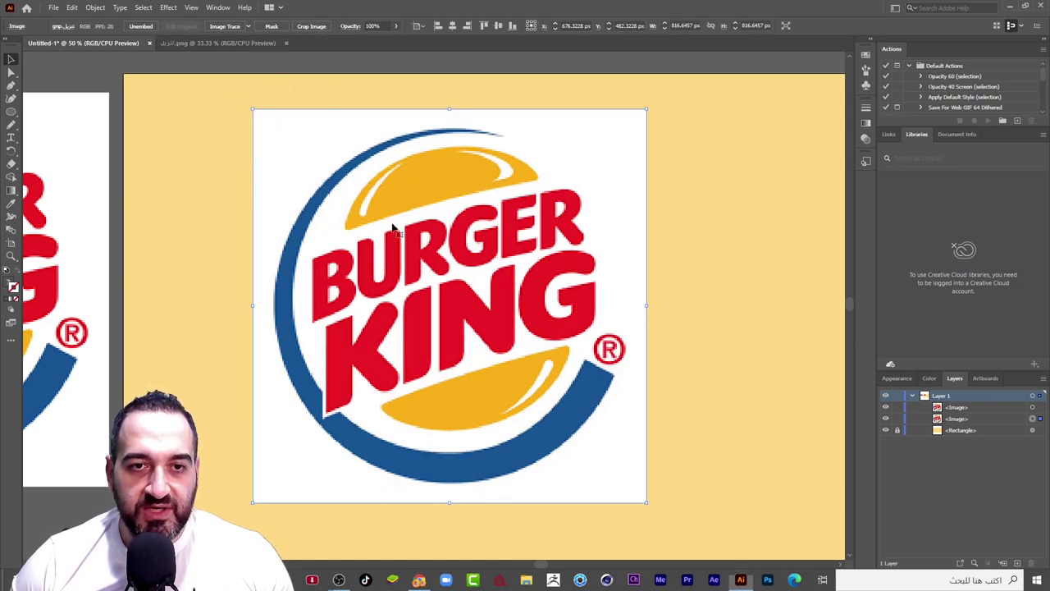
# Undo the previous trial and trace the logo with the Sketched Art preset
pyautogui.hotkey('ctrl', 'z')
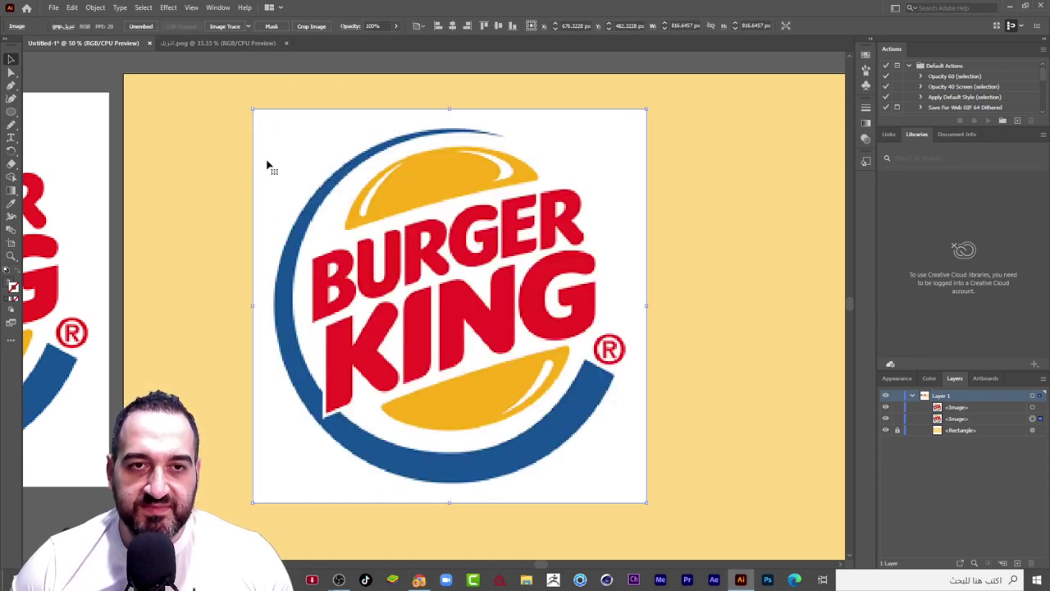
pyautogui.click(248, 26)
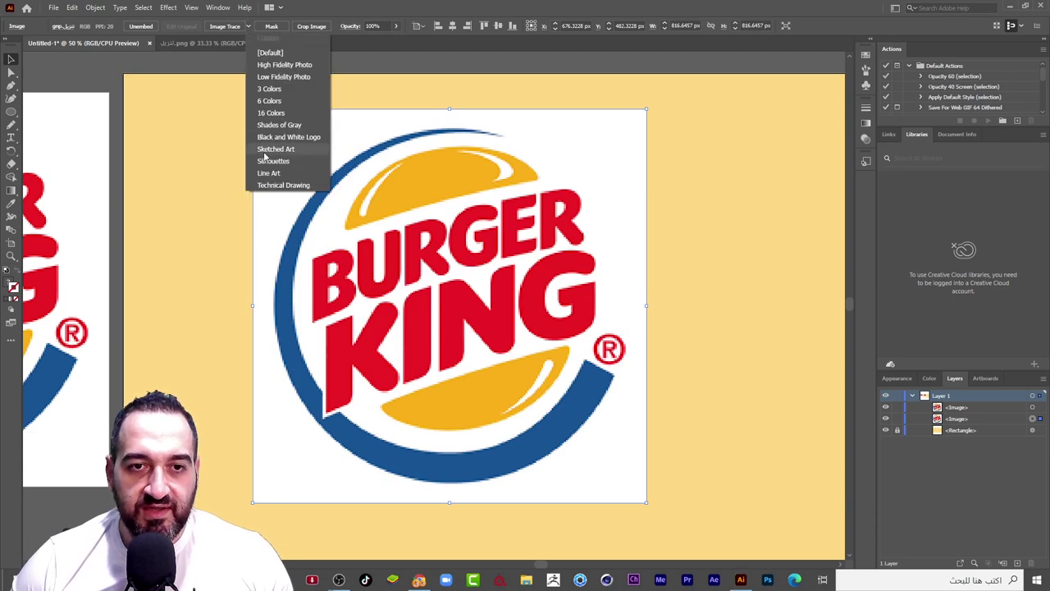
pyautogui.click(310, 150)
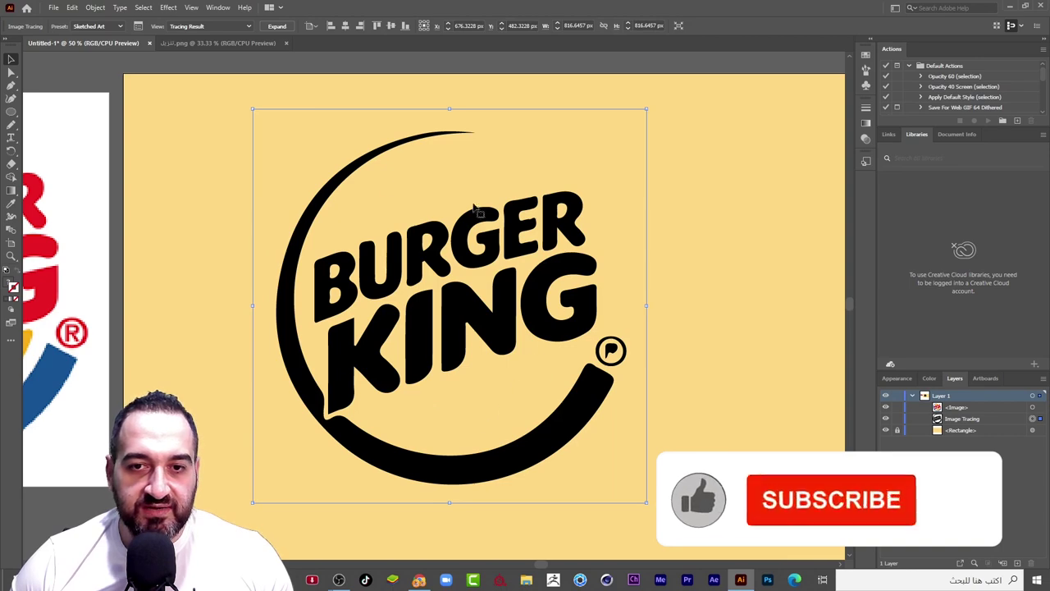
# Pan and zoom out to compare the Sketched Art trace with the colour original
pyautogui.moveTo(360, 312); pyautogui.dragTo(508, 306)
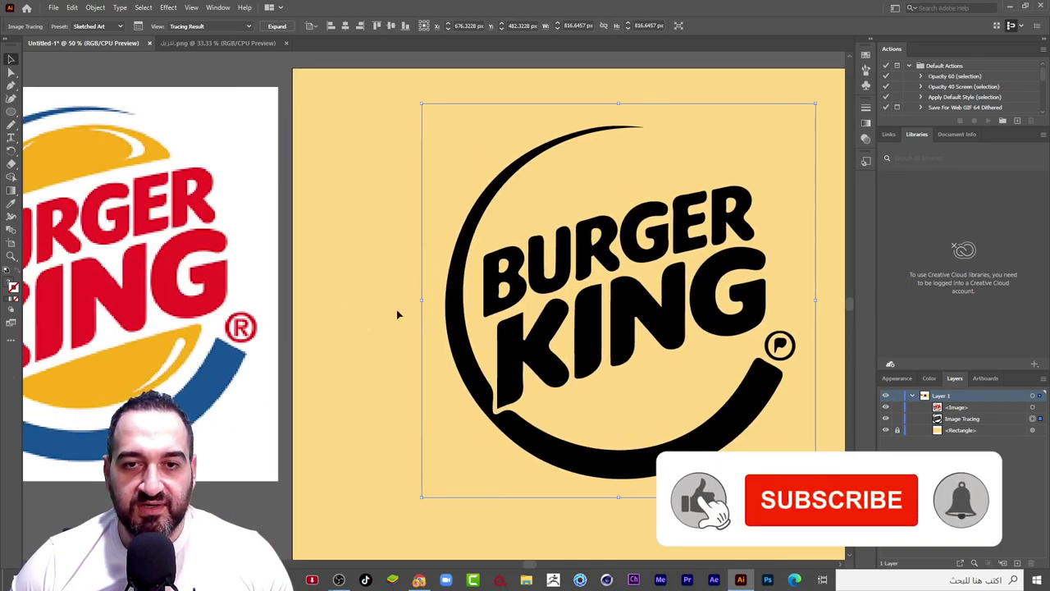
pyautogui.hotkey('ctrl', '-')
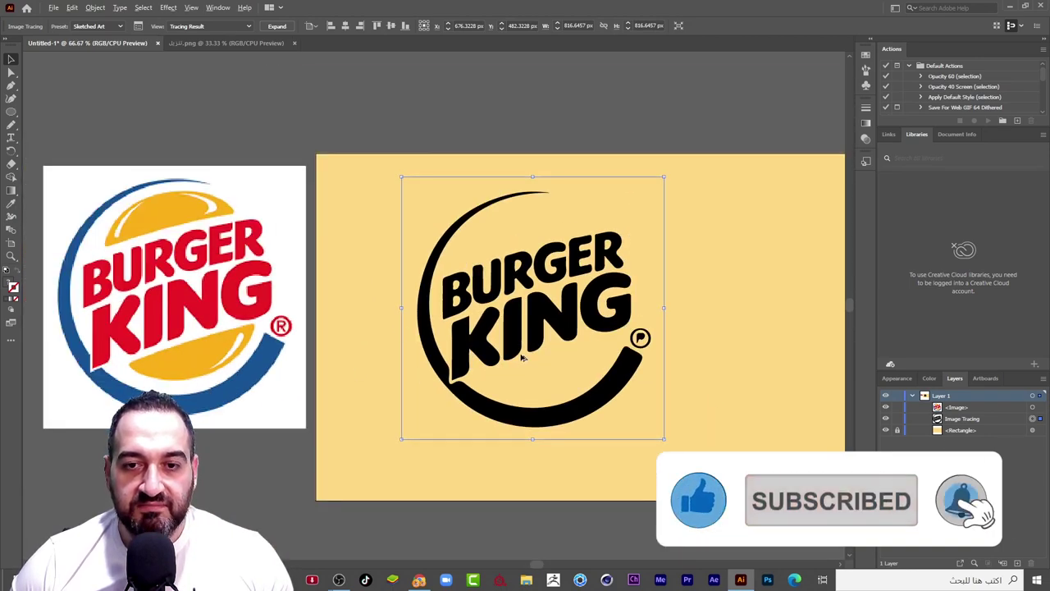
pyautogui.scroll(2, 519, 364)
pyautogui.scroll(1, 519, 364)
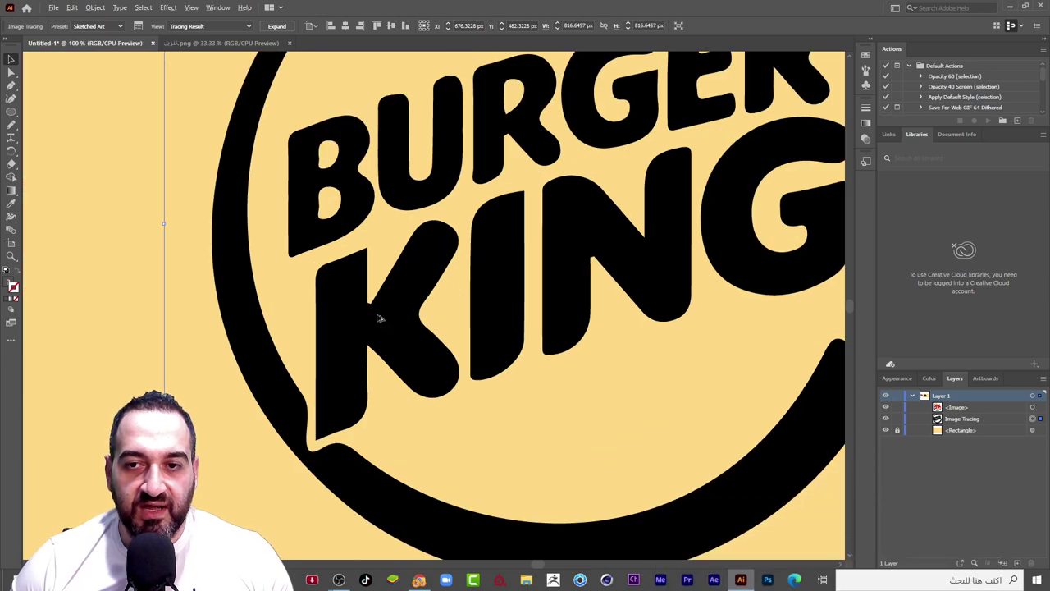
pyautogui.hotkey('ctrl', '-')
pyautogui.hotkey('ctrl', '-')
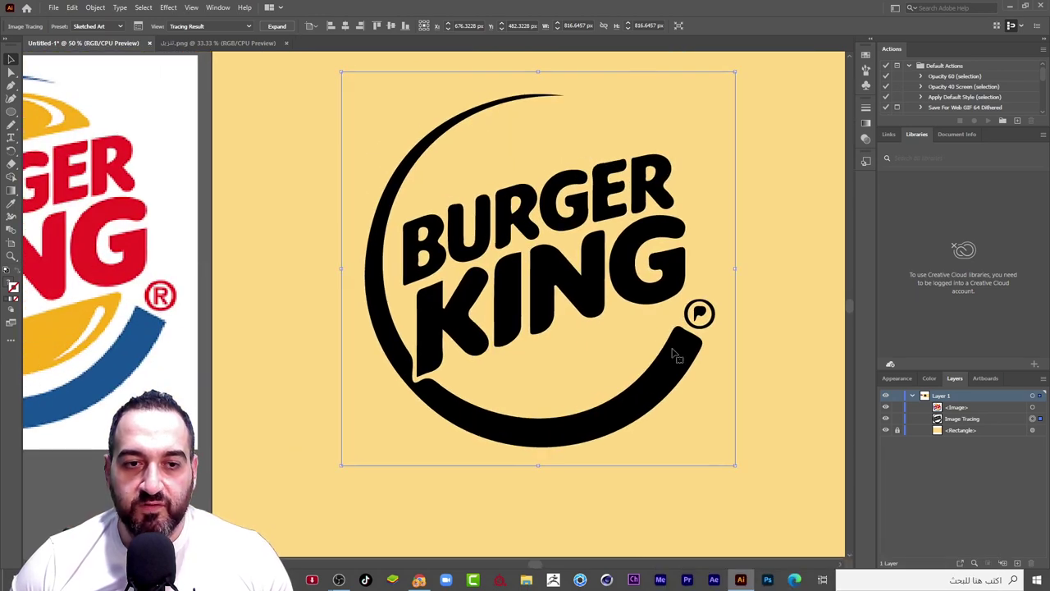
pyautogui.scroll(-2, 601, 332)
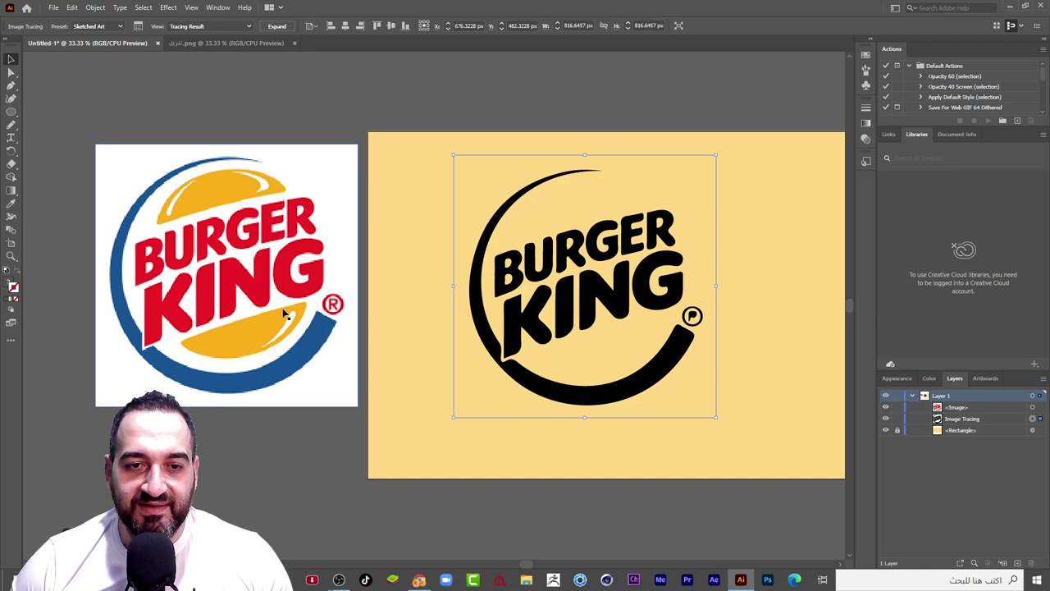
pyautogui.scroll(-1, 570, 318)
pyautogui.scroll(3, 577, 308)
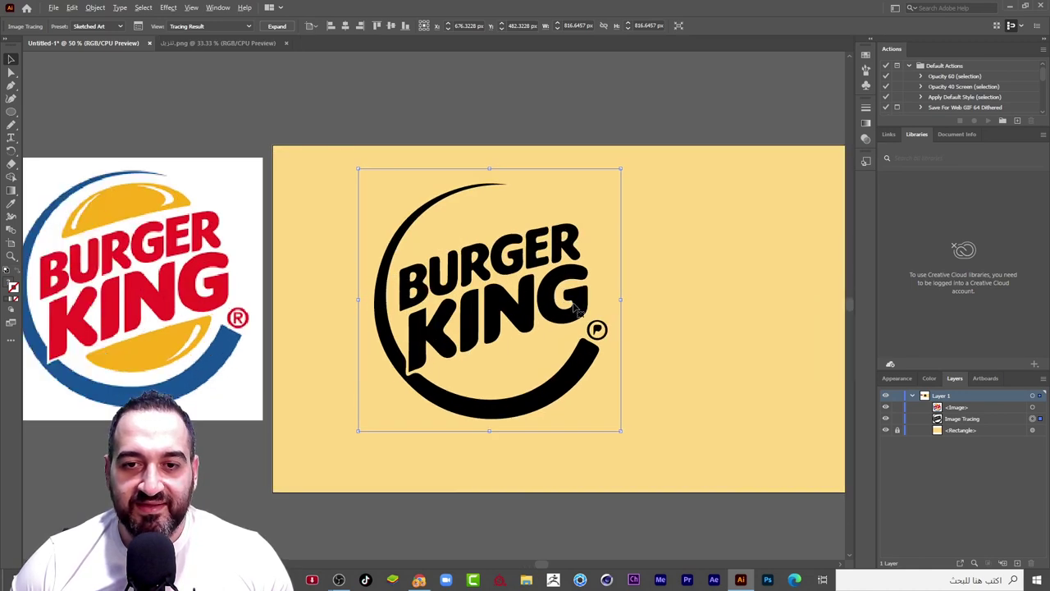
pyautogui.scroll(1, 575, 308)
# Undo the Sketched Art trace and retrace the logo with the Silhouettes preset
pyautogui.hotkey('ctrl', 'z')
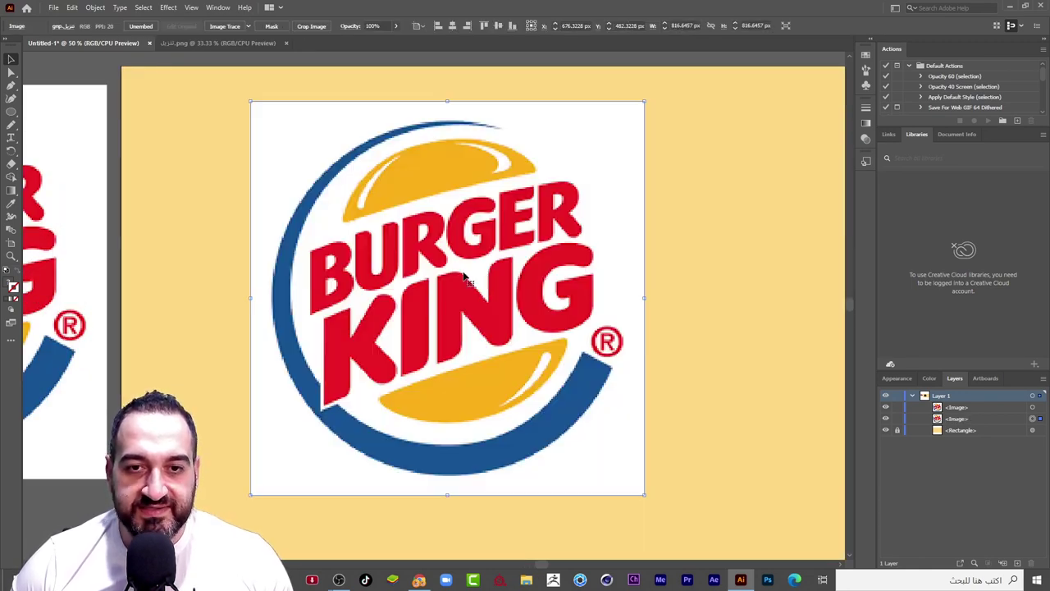
pyautogui.click(248, 26)
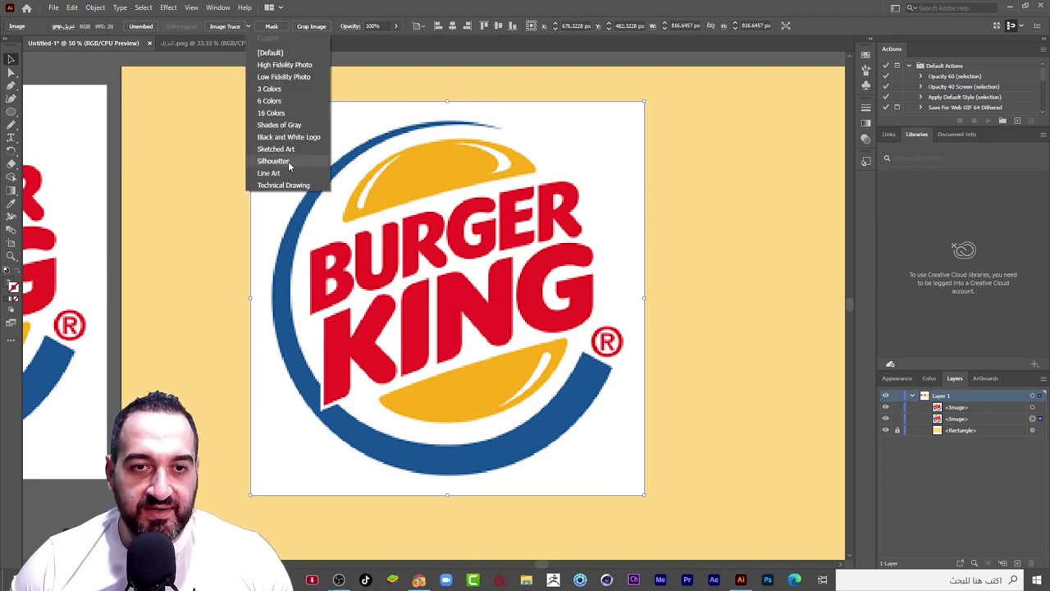
pyautogui.click(288, 160)
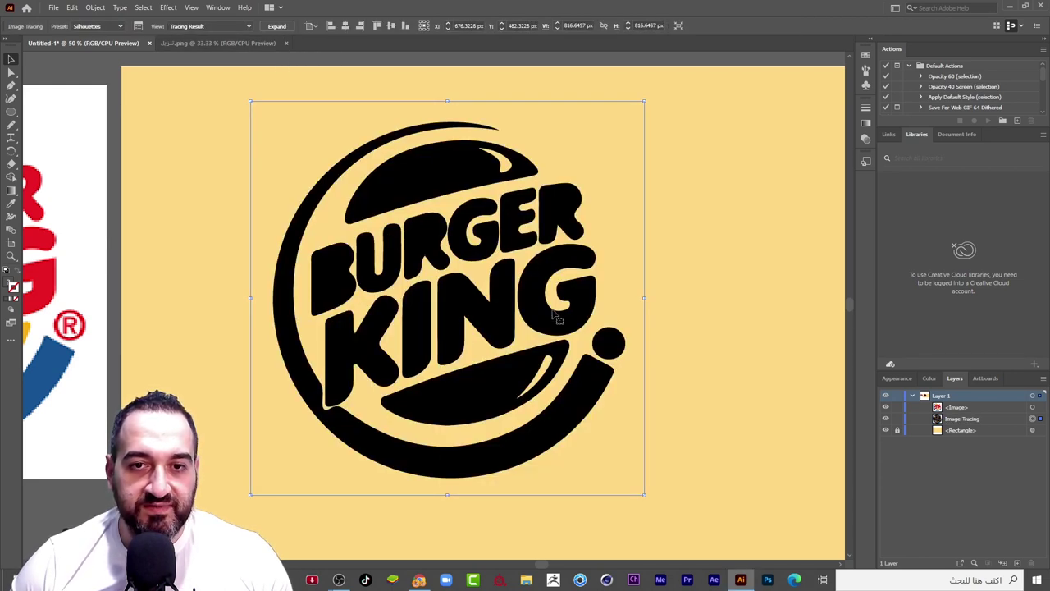
# Zoom around to inspect the Silhouettes trace, then undo it
pyautogui.scroll(-2, 560, 351)
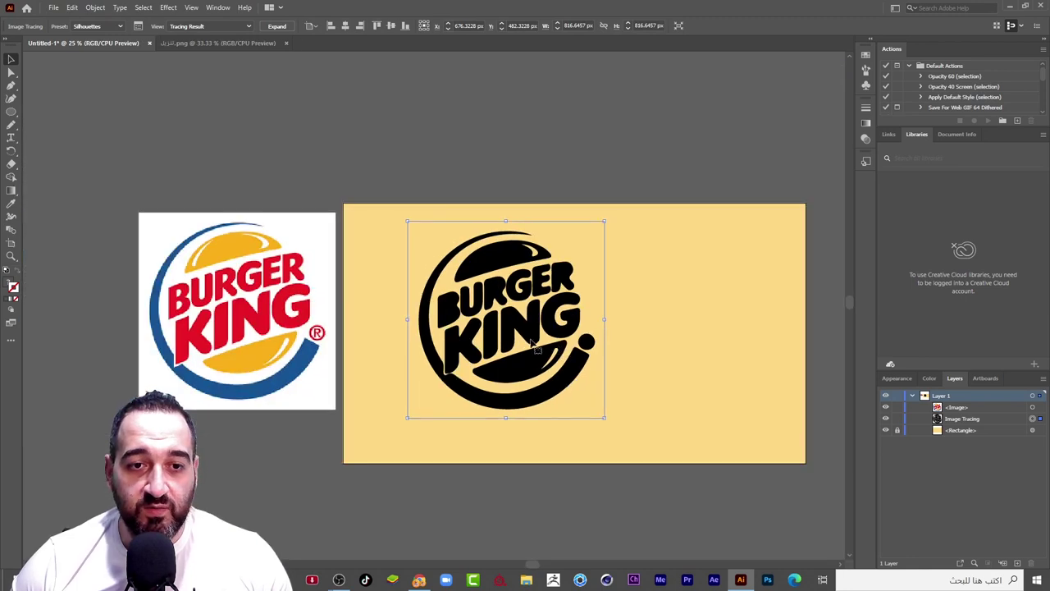
pyautogui.scroll(1, 449, 325)
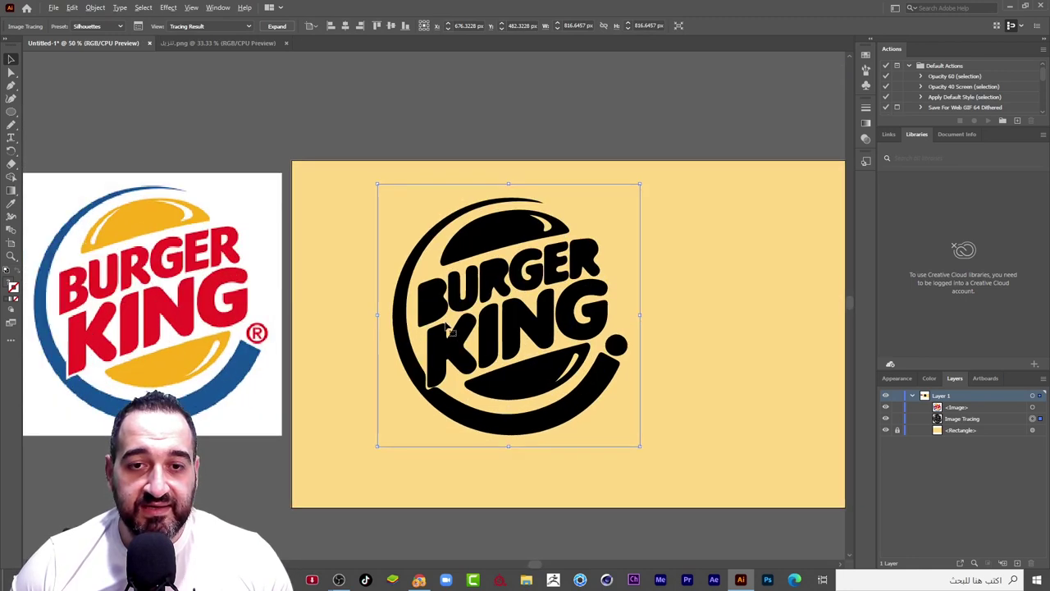
pyautogui.scroll(1, 439, 300)
pyautogui.scroll(1, 437, 298)
pyautogui.scroll(1, 442, 283)
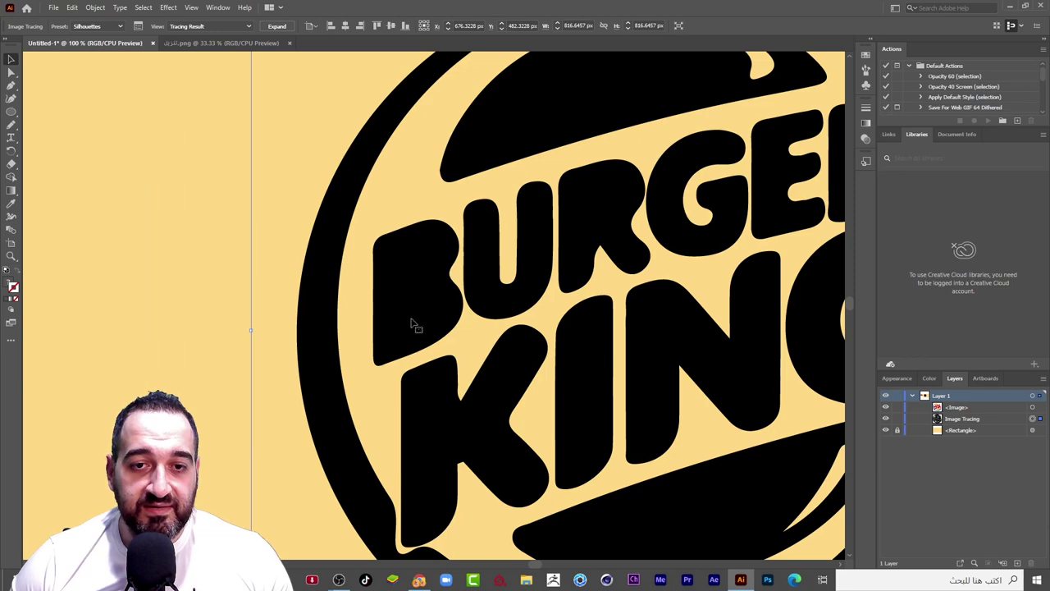
pyautogui.scroll(-1, 444, 311)
pyautogui.scroll(-1, 456, 324)
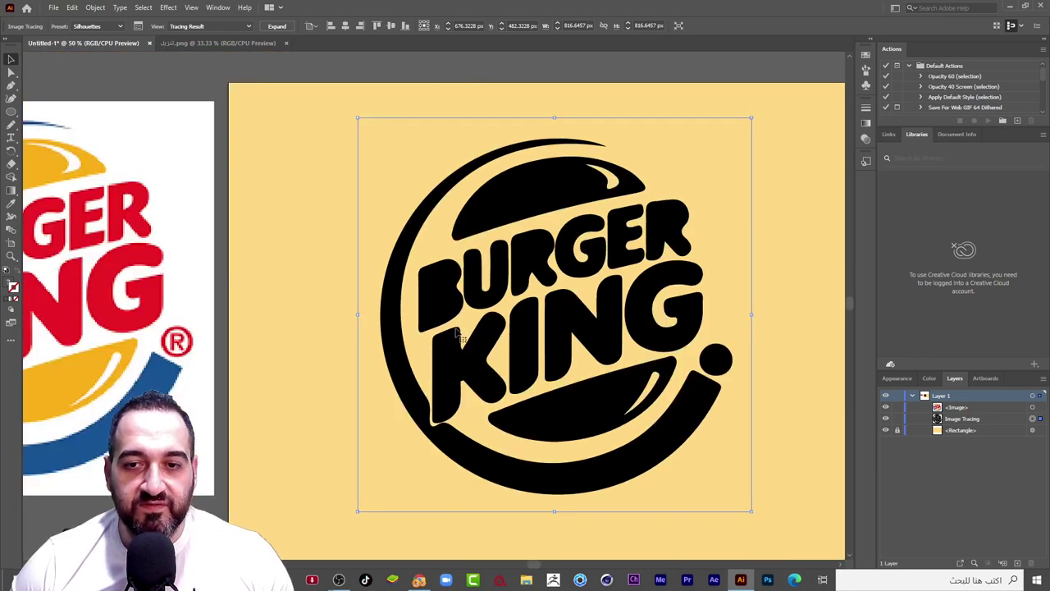
pyautogui.scroll(-1, 482, 312)
pyautogui.scroll(-1, 465, 324)
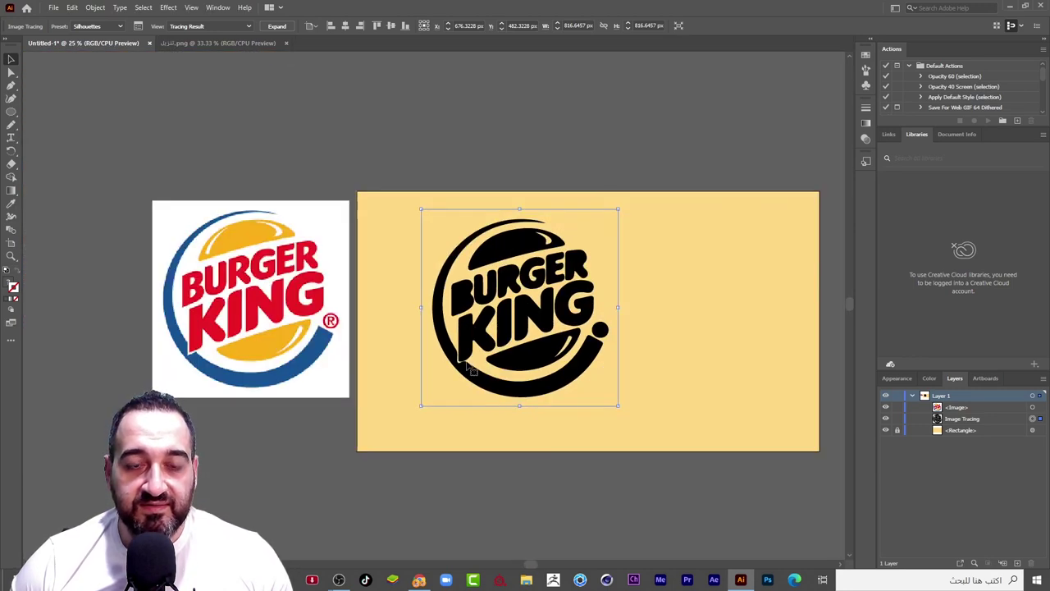
pyautogui.scroll(1, 515, 329)
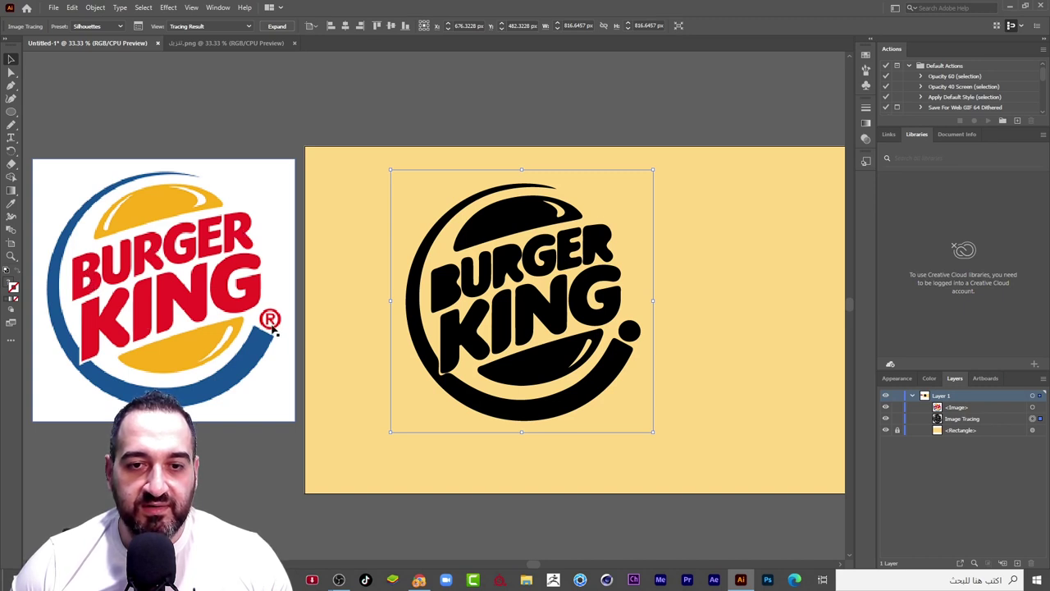
pyautogui.hotkey('ctrl', 'z')
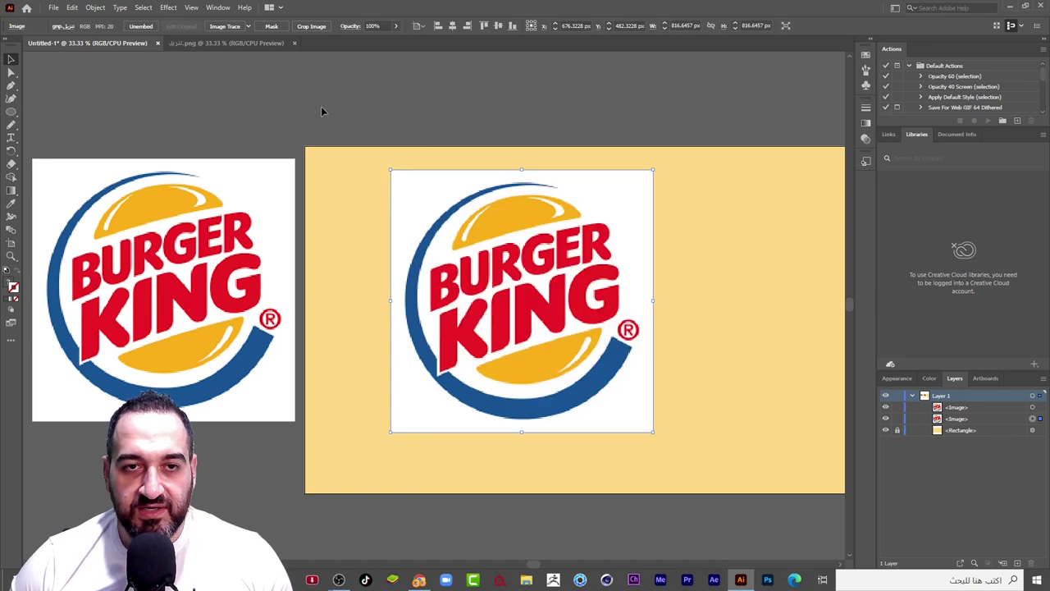
pyautogui.click(245, 28)
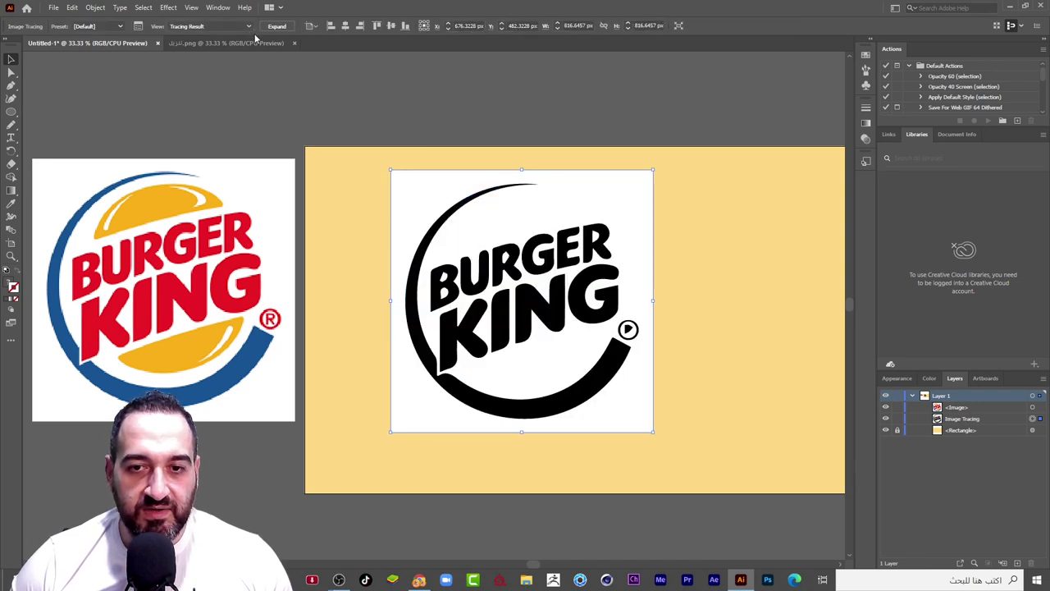
pyautogui.hotkey('ctrl', 'z')
pyautogui.click(250, 30)
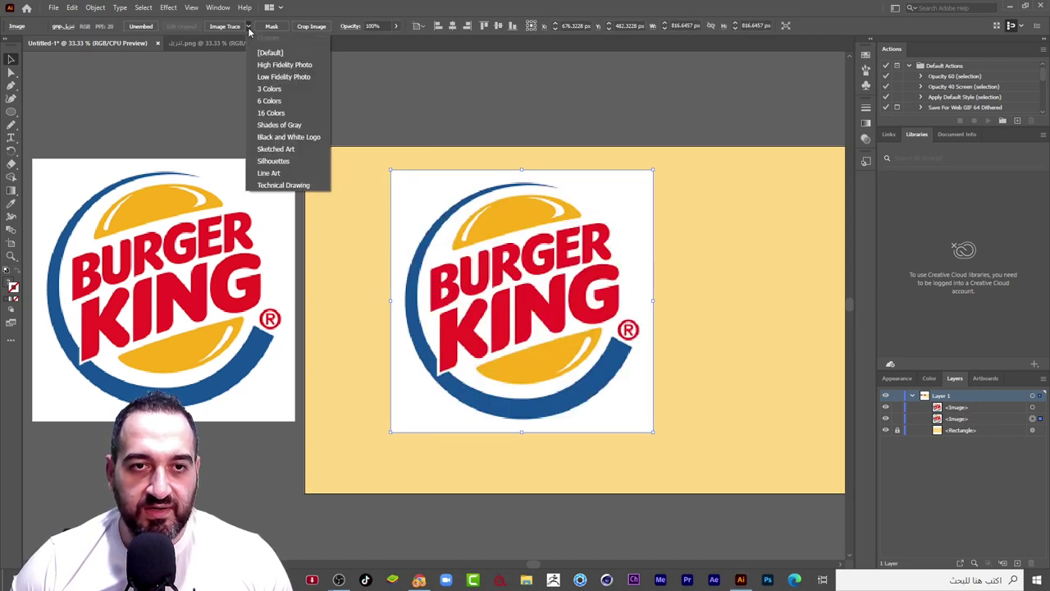
pyautogui.click(288, 185)
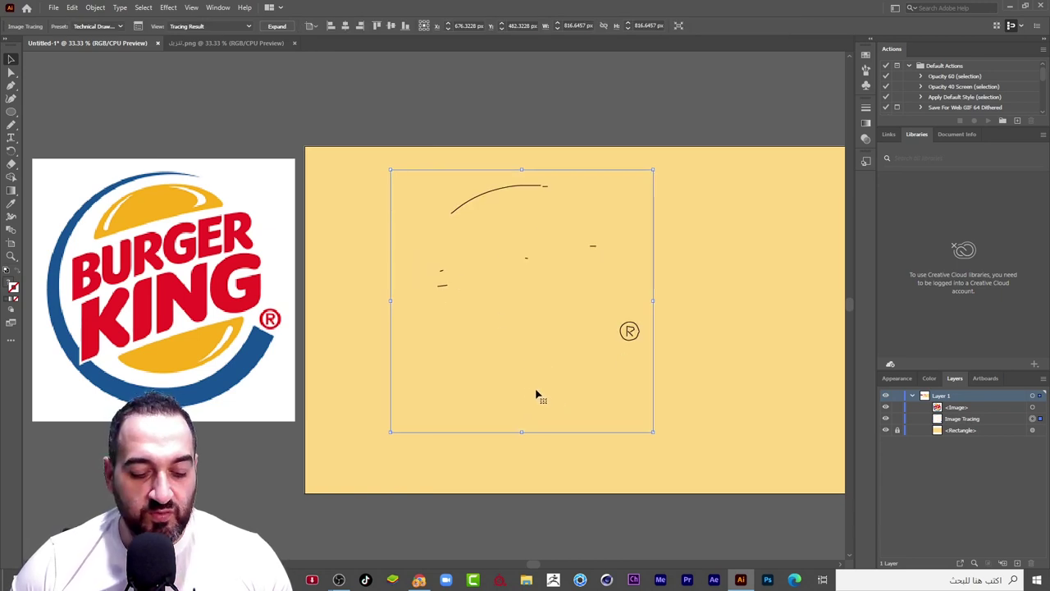
pyautogui.hotkey('ctrl', 'z')
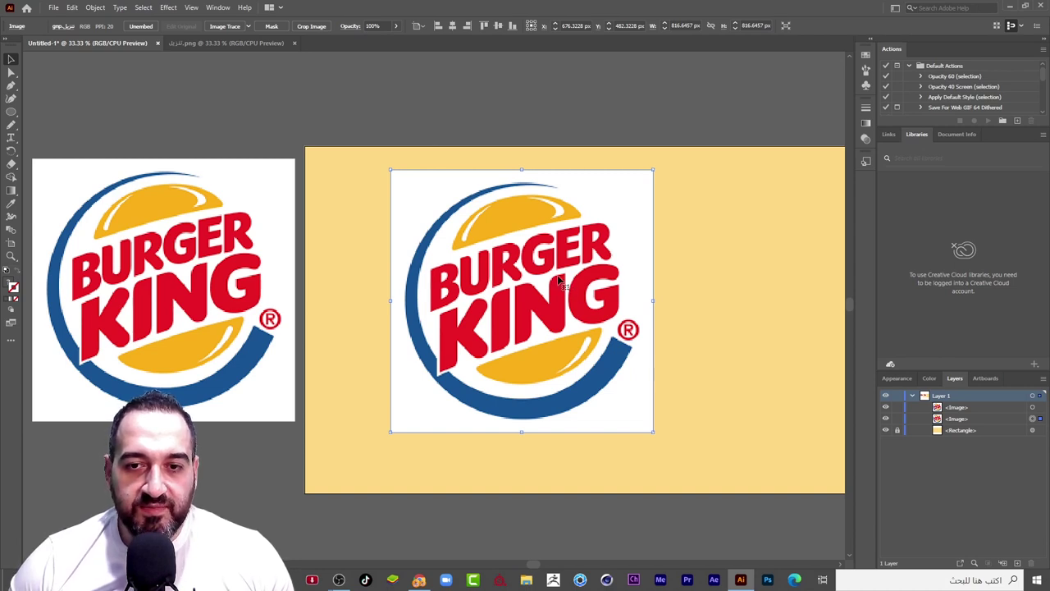
pyautogui.click(248, 27)
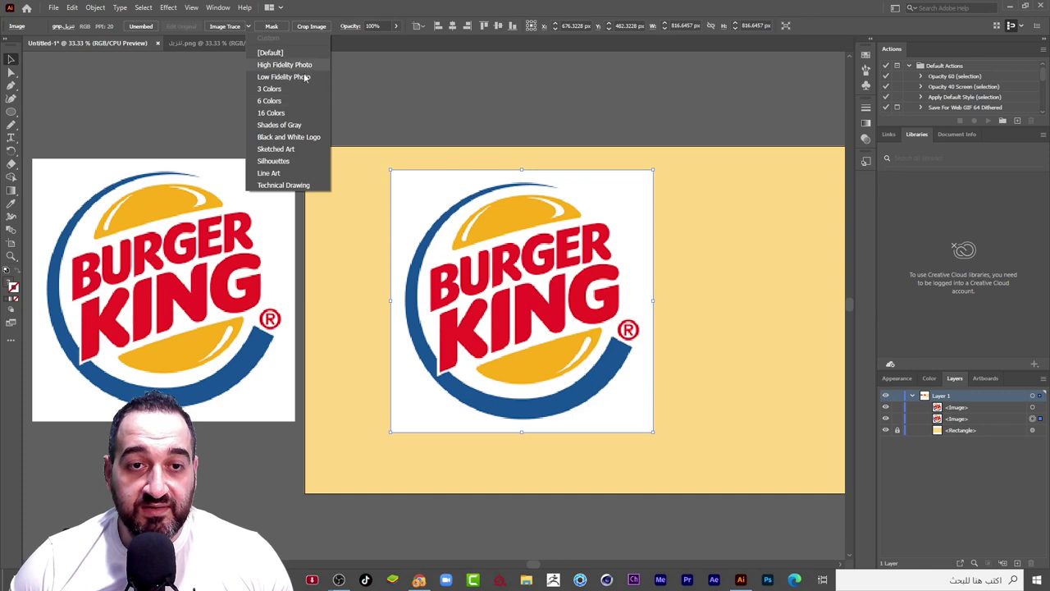
pyautogui.click(276, 149)
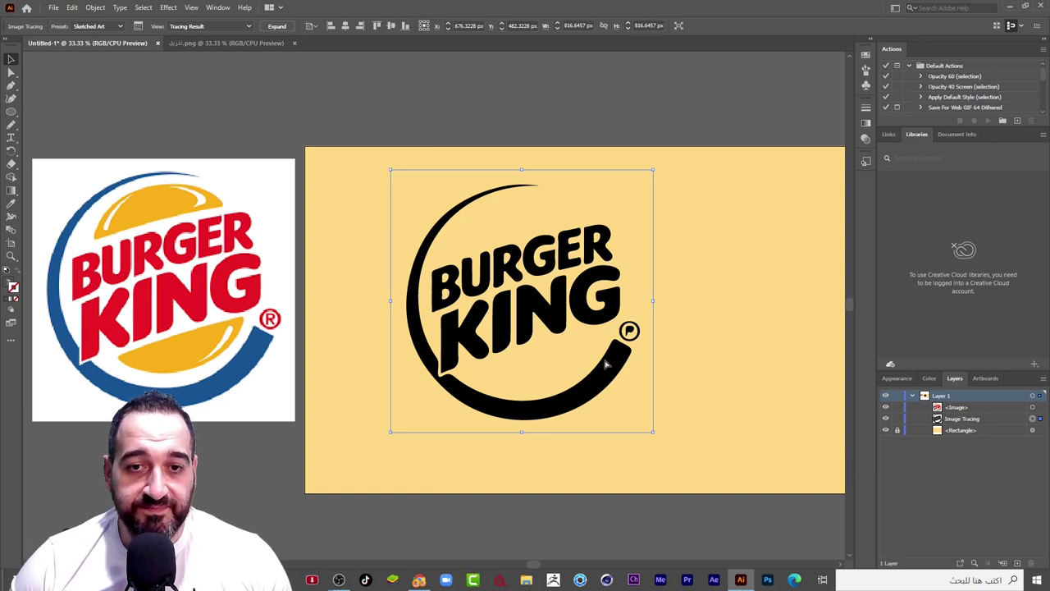
pyautogui.hotkey('ctrl', 'z')
pyautogui.click(249, 27)
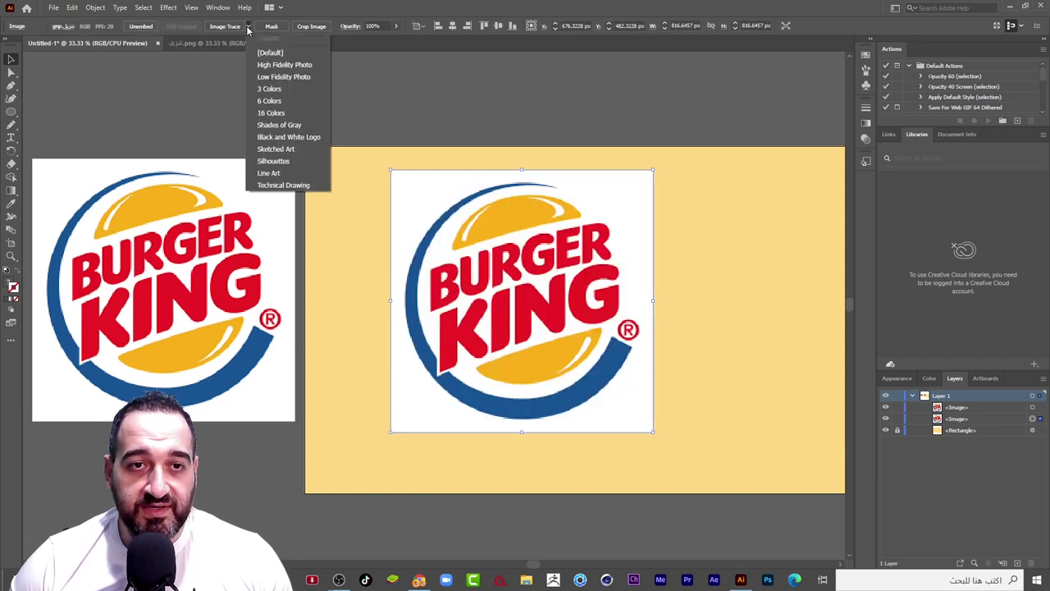
pyautogui.click(273, 160)
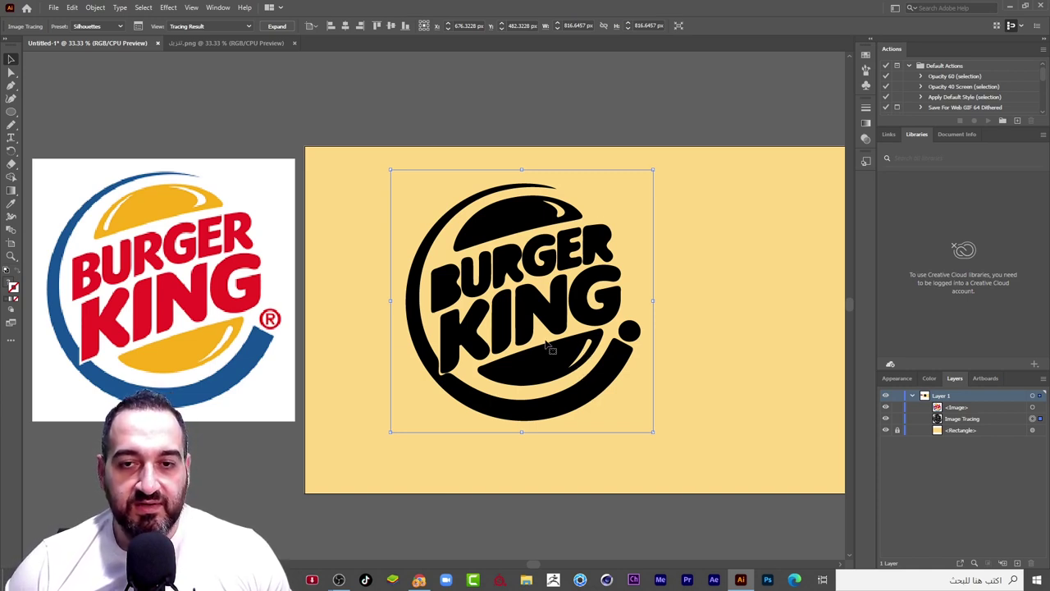
pyautogui.hotkey('ctrl', 'z')
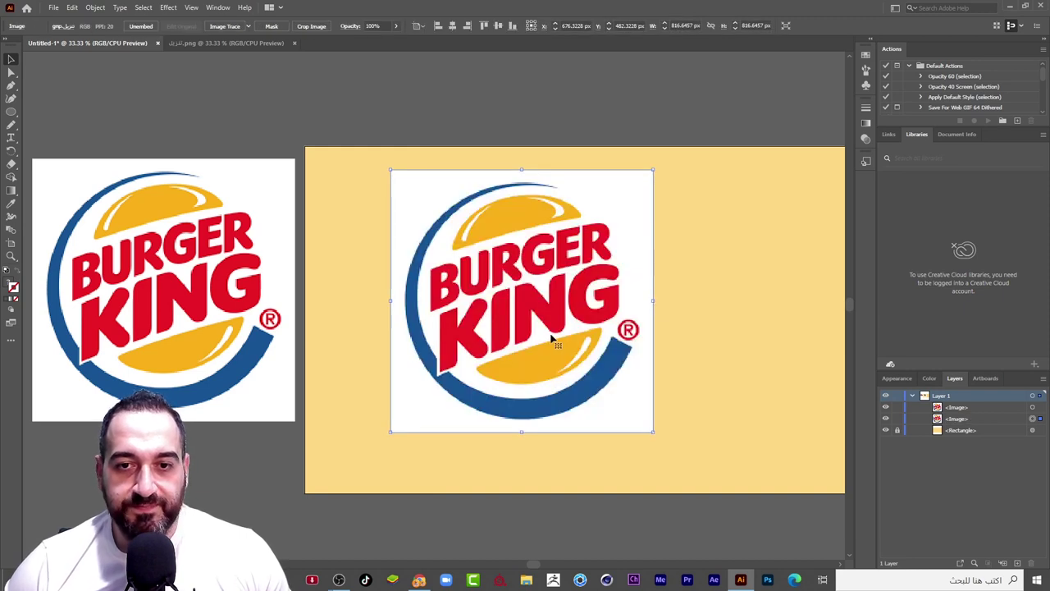
# Trace the logo with the Sketched Art preset and expand it into vector paths
pyautogui.click(249, 26)
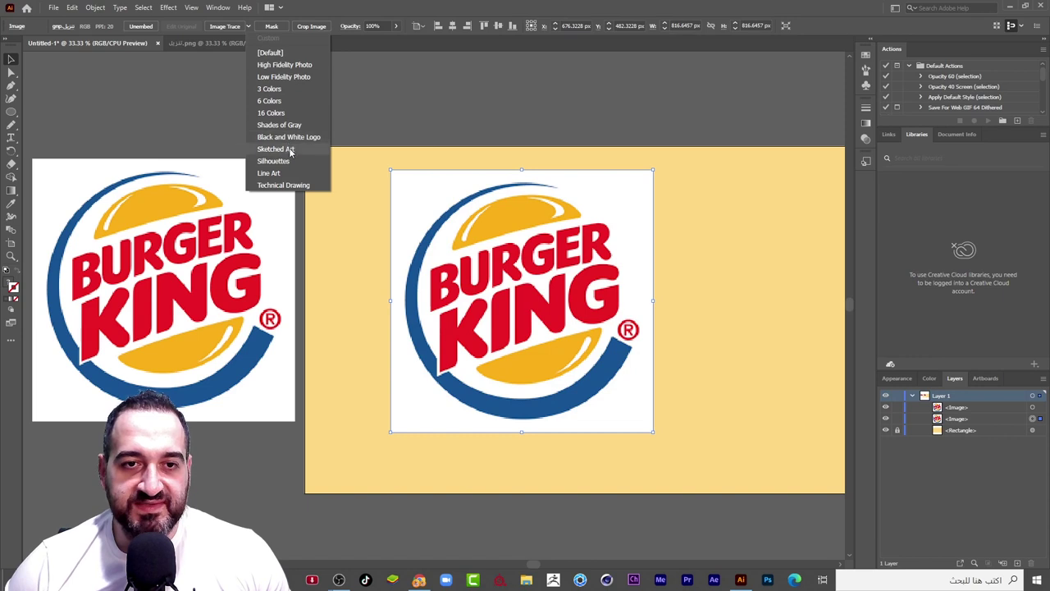
pyautogui.click(274, 149)
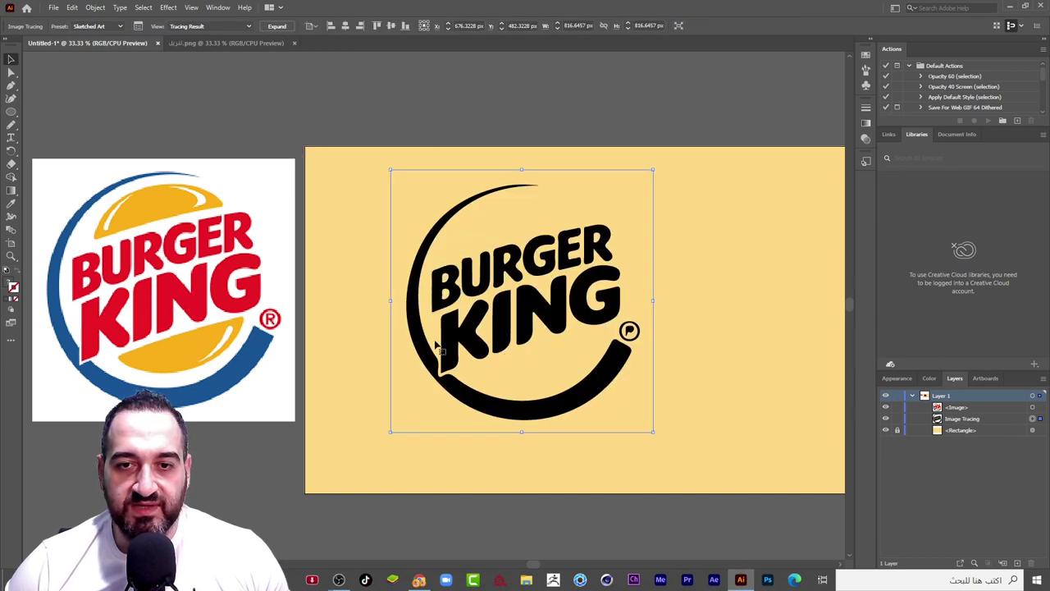
pyautogui.click(278, 26)
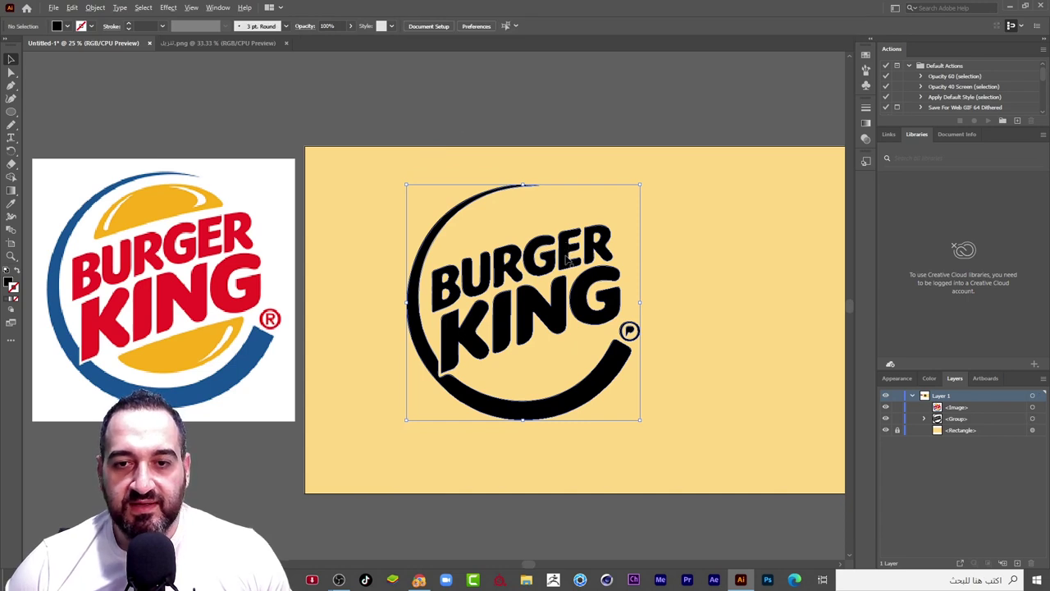
pyautogui.click(532, 117)
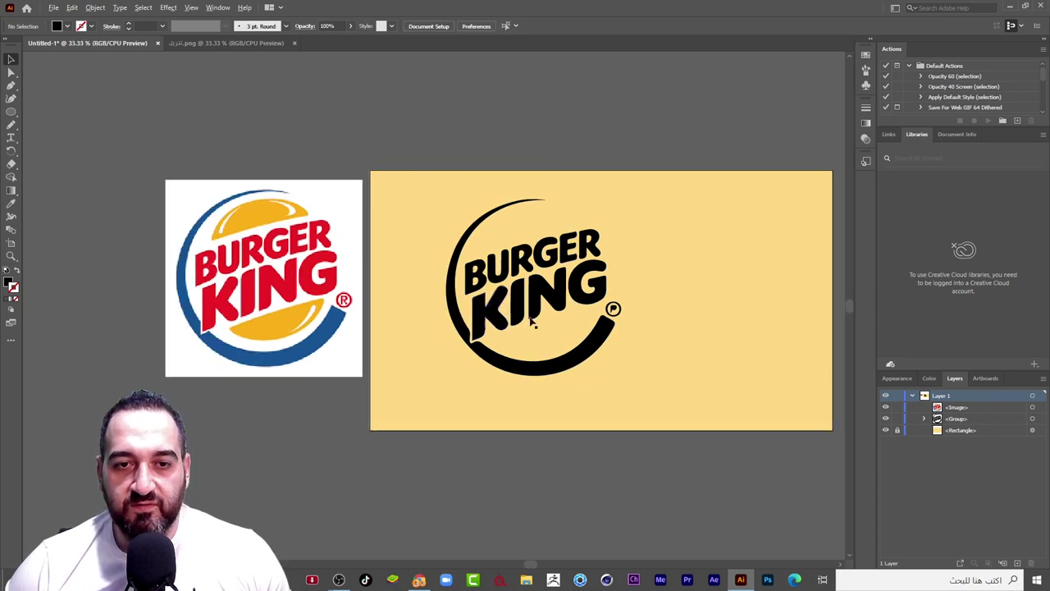
# Drag the expanded black vector group onto the raster original
pyautogui.scroll(2, 530, 320)
pyautogui.scroll(-1, 555, 300)
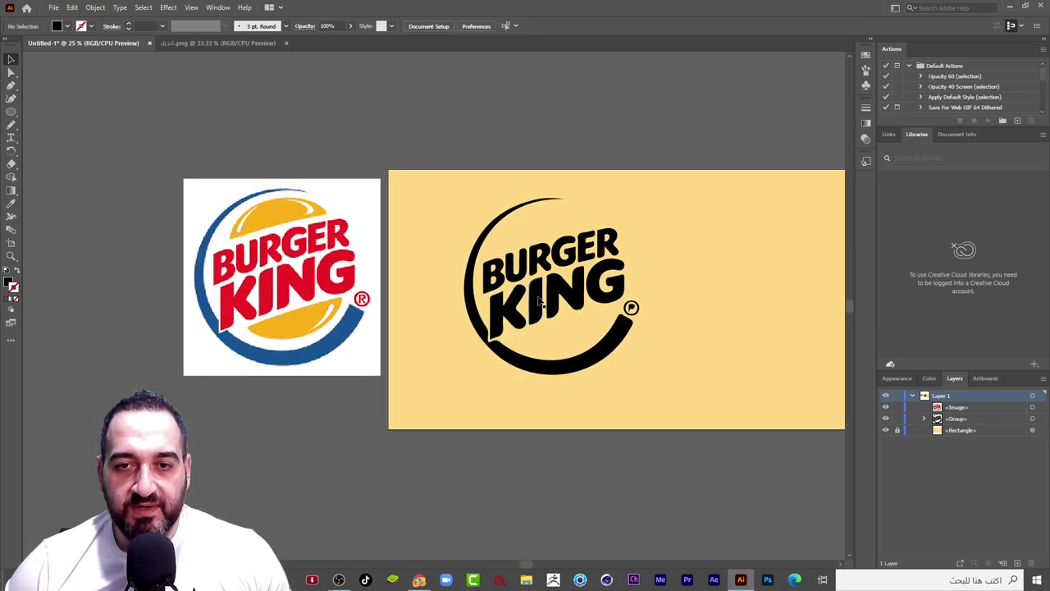
pyautogui.moveTo(498, 299)
pyautogui.mouseDown()
pyautogui.moveTo(268, 289)
pyautogui.moveTo(220, 340)
pyautogui.mouseUp()
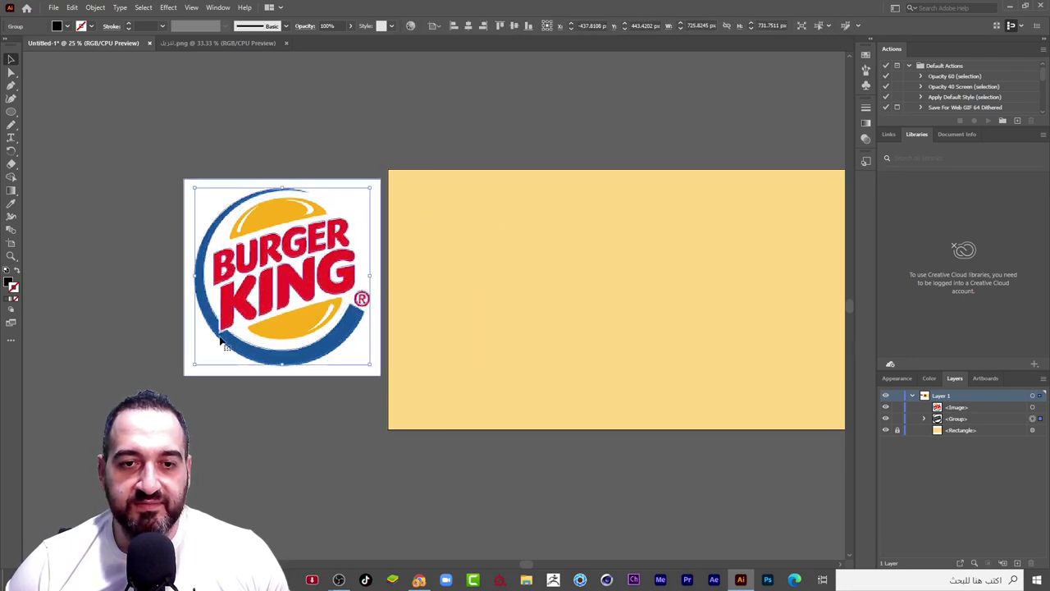
# In the Layers panel, stack the traced <Group> above the <Image>
pyautogui.scroll(1, 200, 273)
pyautogui.scroll(2, 200, 274)
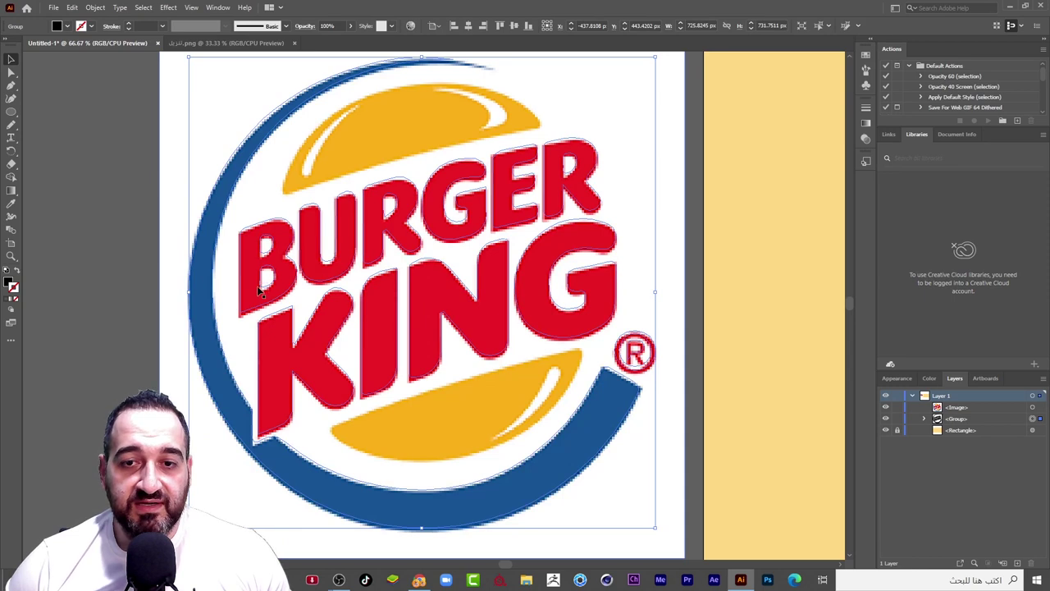
pyautogui.scroll(-1, 223, 283)
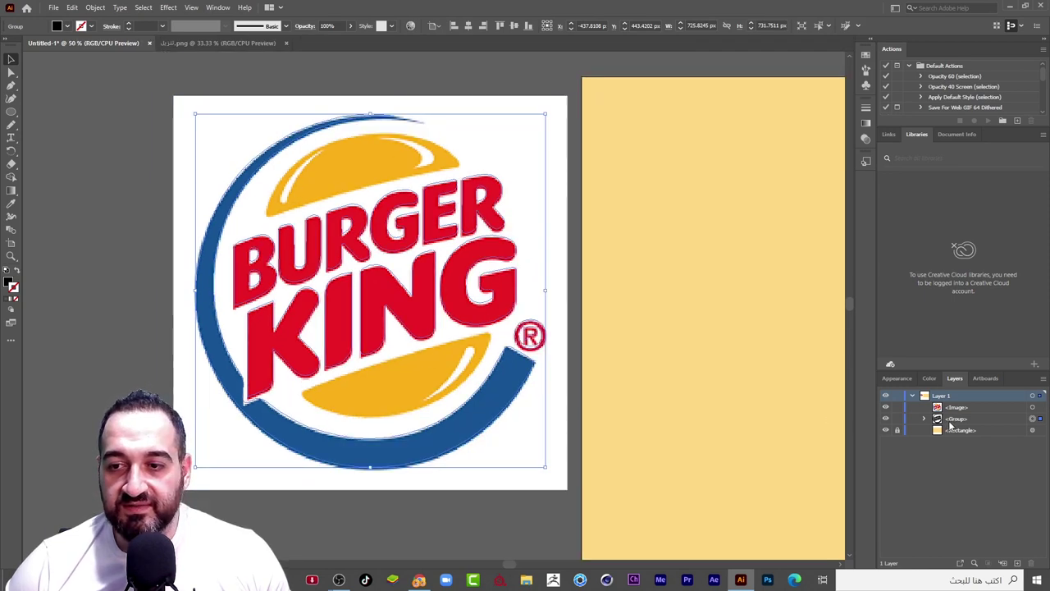
pyautogui.moveTo(950, 419); pyautogui.dragTo(952, 406)
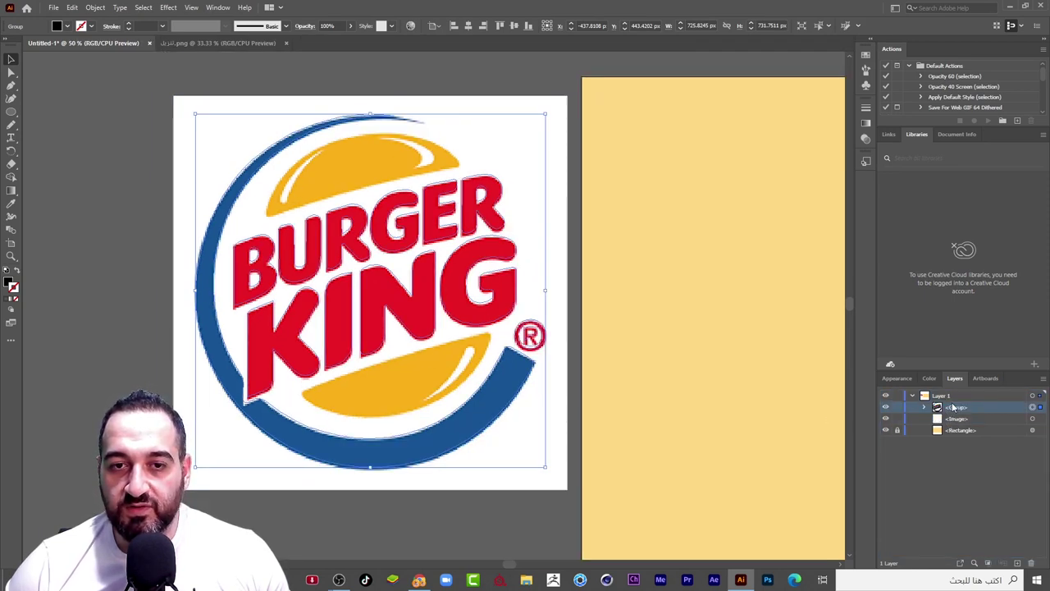
pyautogui.scroll(1, 242, 279)
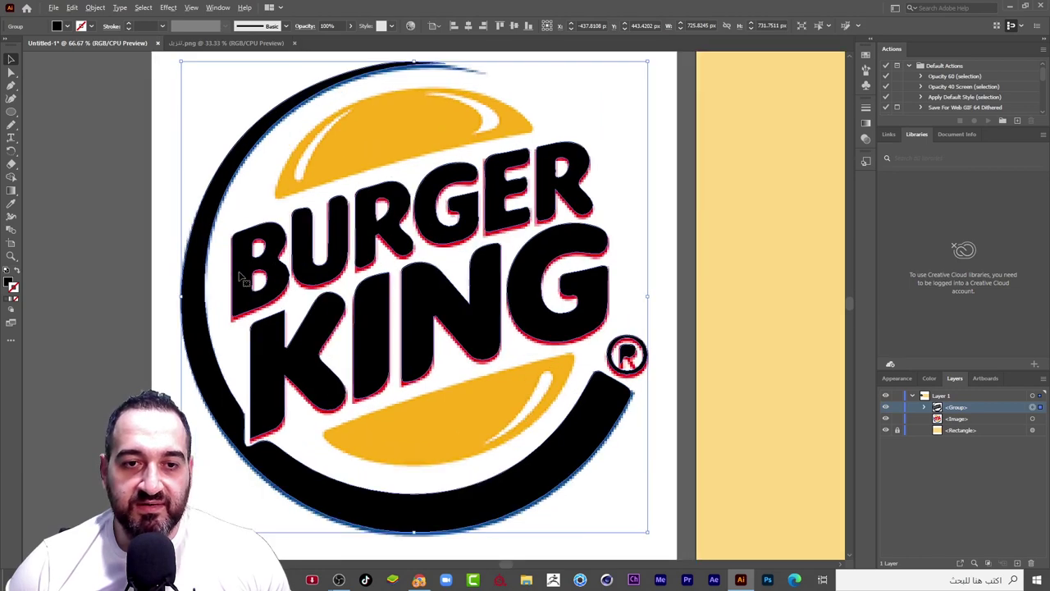
pyautogui.scroll(1, 259, 279)
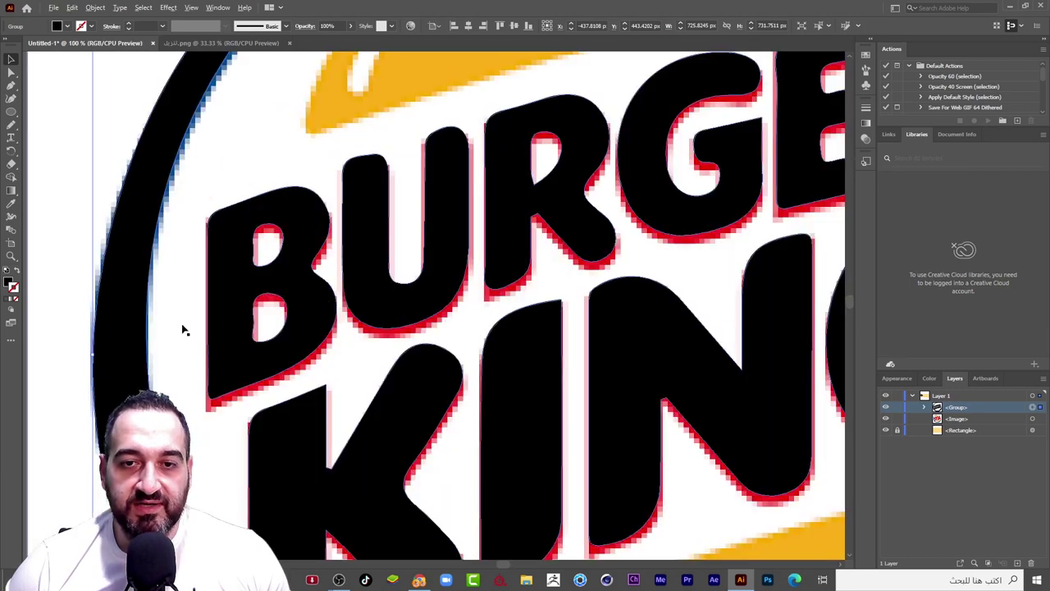
pyautogui.scroll(-1, 182, 330)
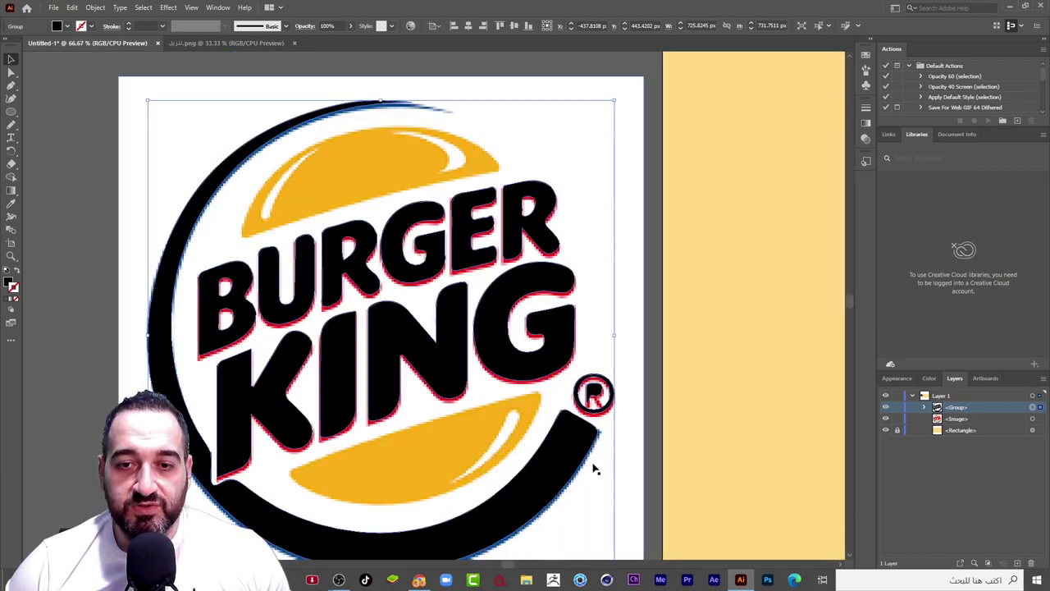
pyautogui.scroll(1, 317, 148)
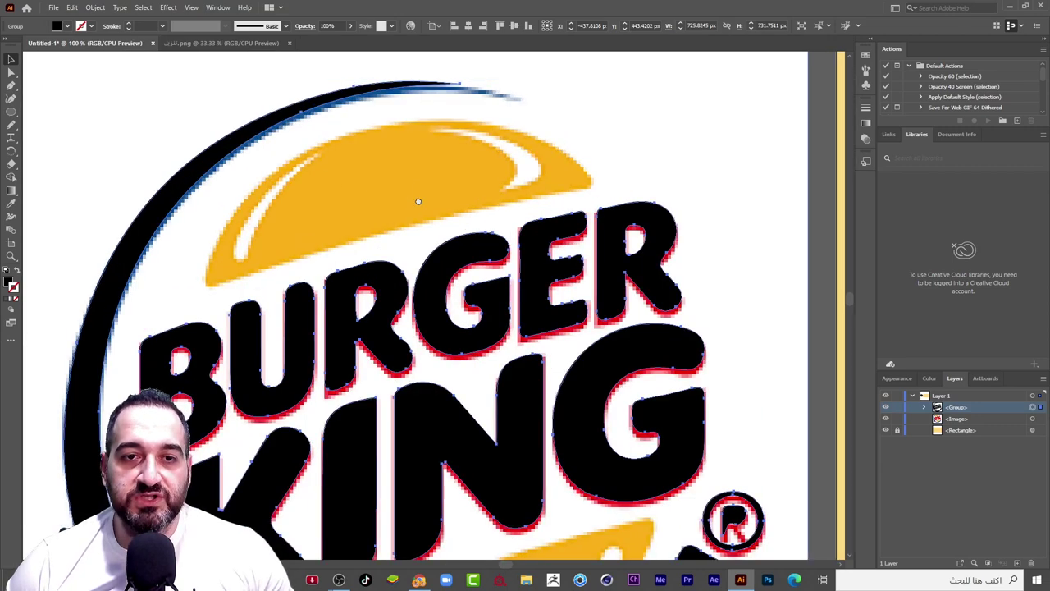
pyautogui.scroll(-1, 417, 201)
pyautogui.hotkey('ctrl', '+')
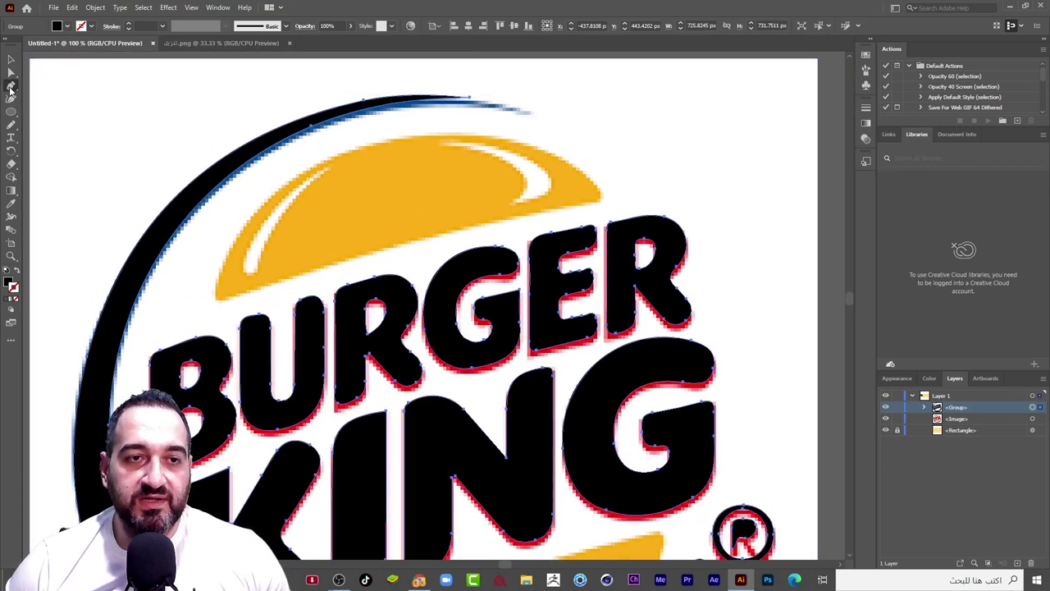
# Try a None fill on the traced letters, then undo to keep them black
pyautogui.click(67, 27)
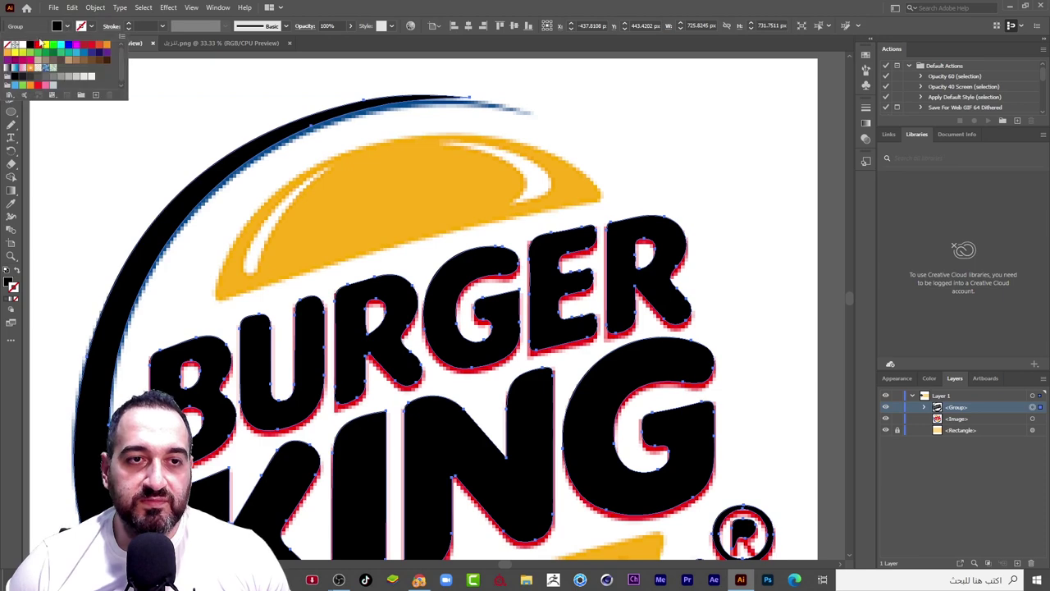
pyautogui.click(7, 47)
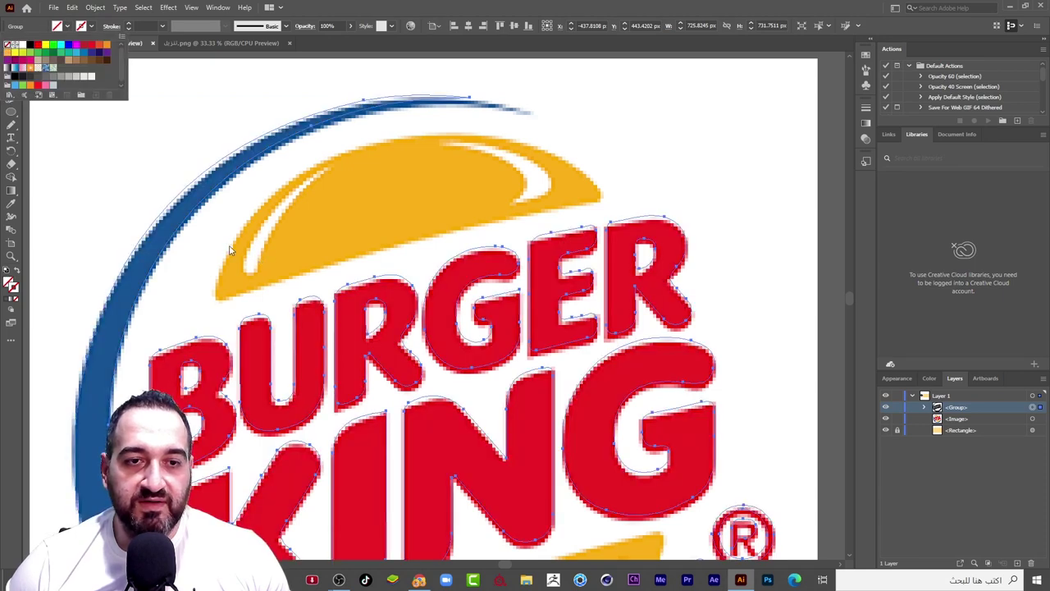
pyautogui.press('p')
pyautogui.hotkey('ctrl', 'z')
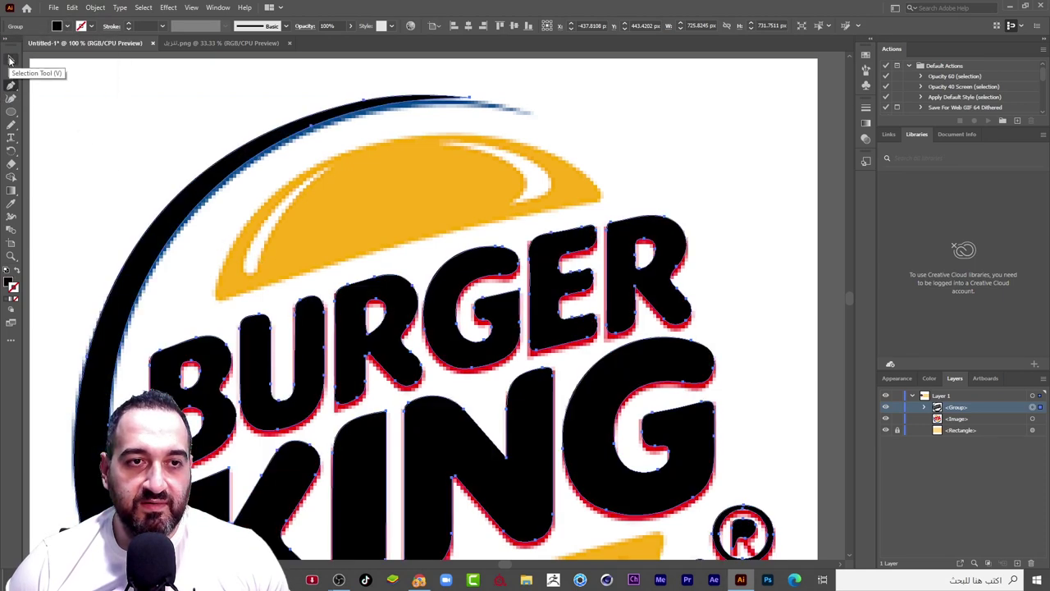
pyautogui.click(10, 60)
pyautogui.click(103, 128)
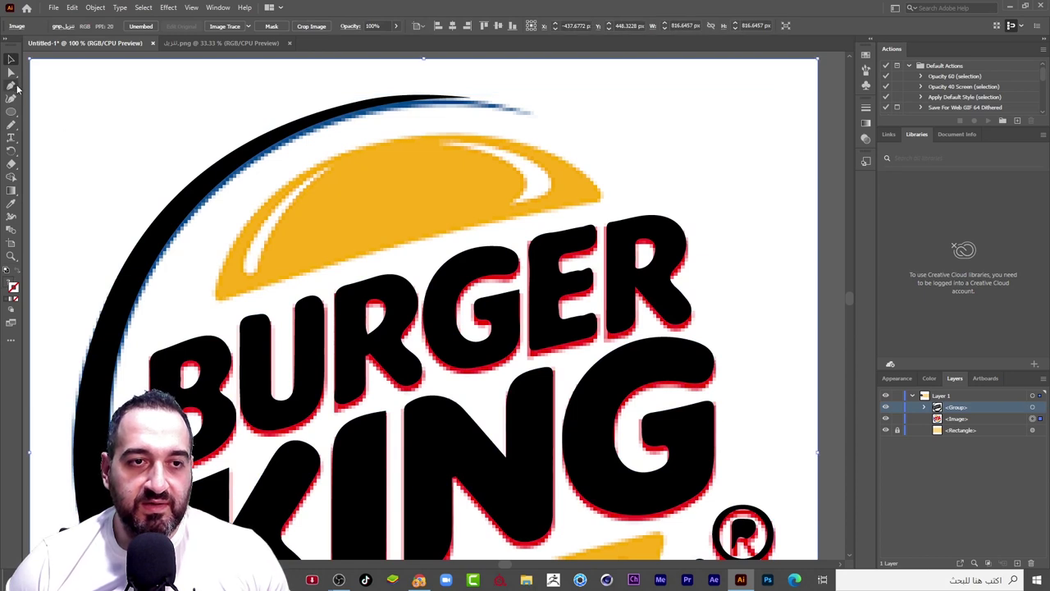
# With the Pen tool and no fill, anchor the bun's right tip and curve along its top
pyautogui.click(13, 85)
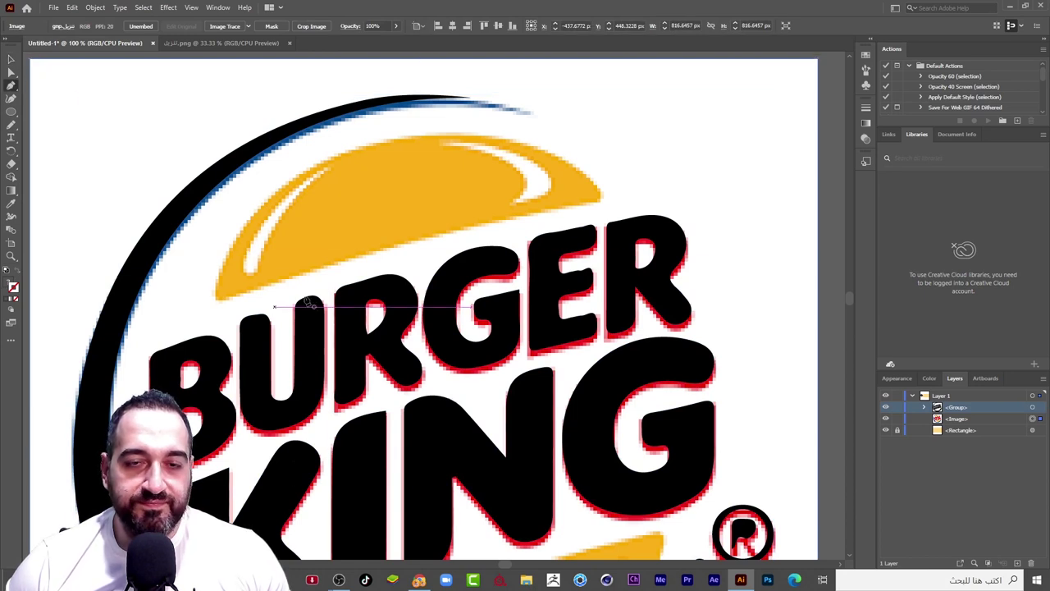
pyautogui.click(602, 196)
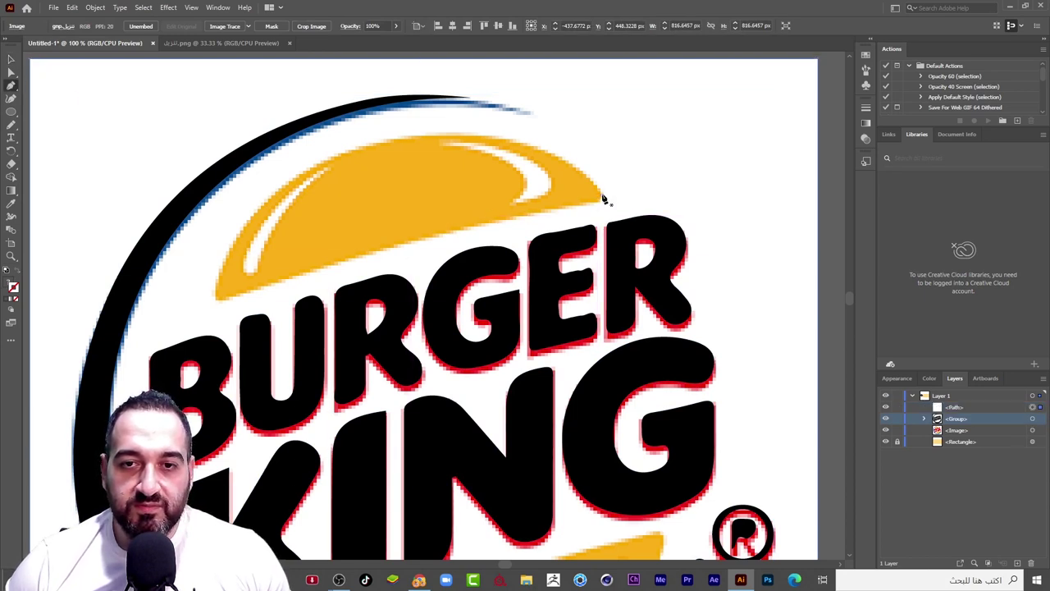
pyautogui.click(68, 27)
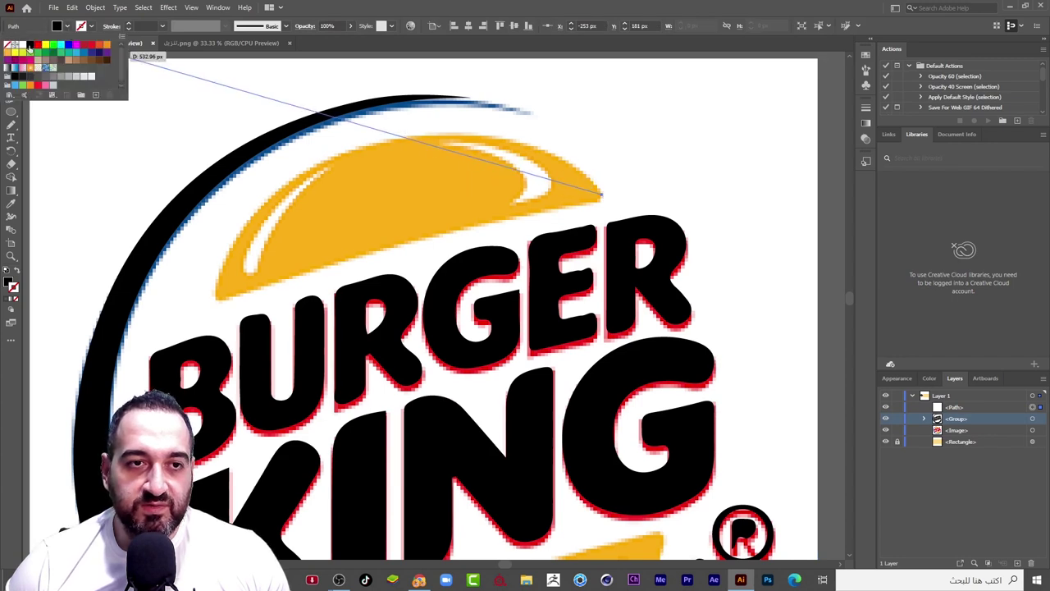
pyautogui.click(554, 153)
pyautogui.scroll(1, 488, 144)
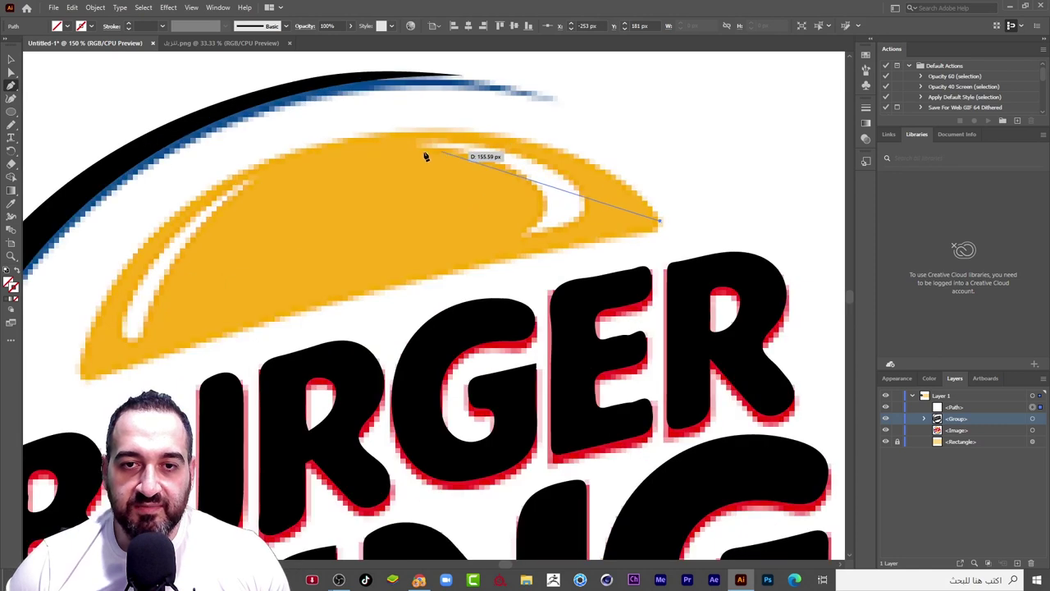
pyautogui.click(346, 139)
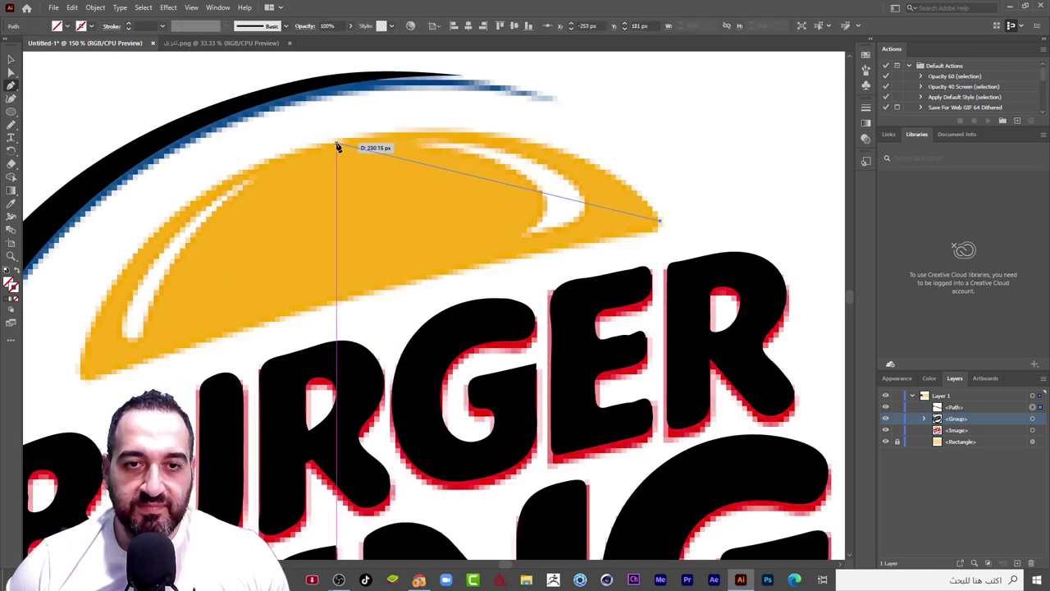
pyautogui.moveTo(343, 148)
pyautogui.mouseDown()
pyautogui.moveTo(129, 202)
pyautogui.moveTo(113, 197)
pyautogui.mouseUp()
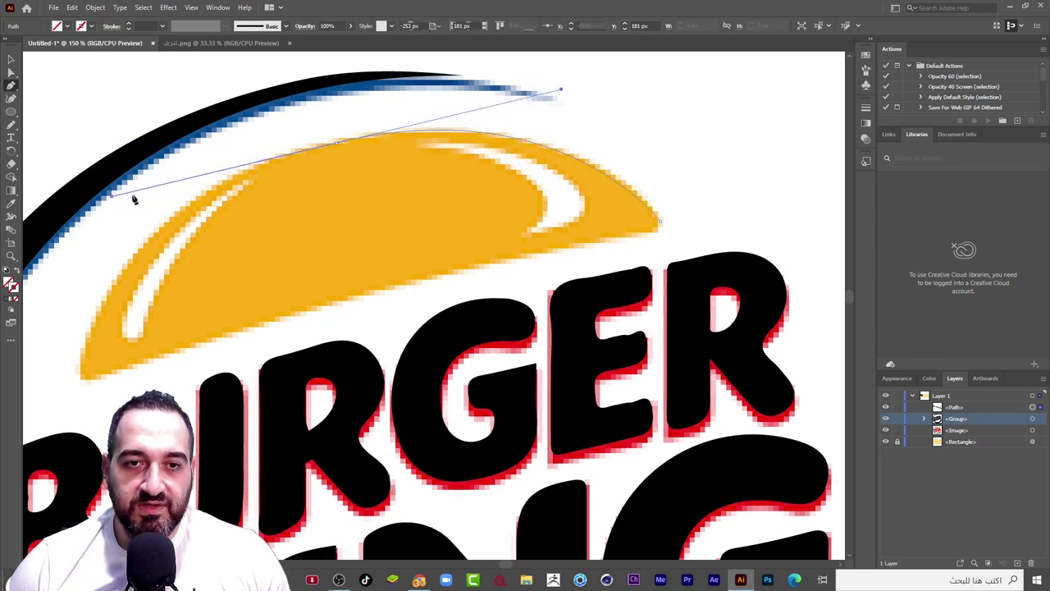
# Close the bun outline along its lower edge, smooth the right tip, and select the path
pyautogui.click(81, 378)
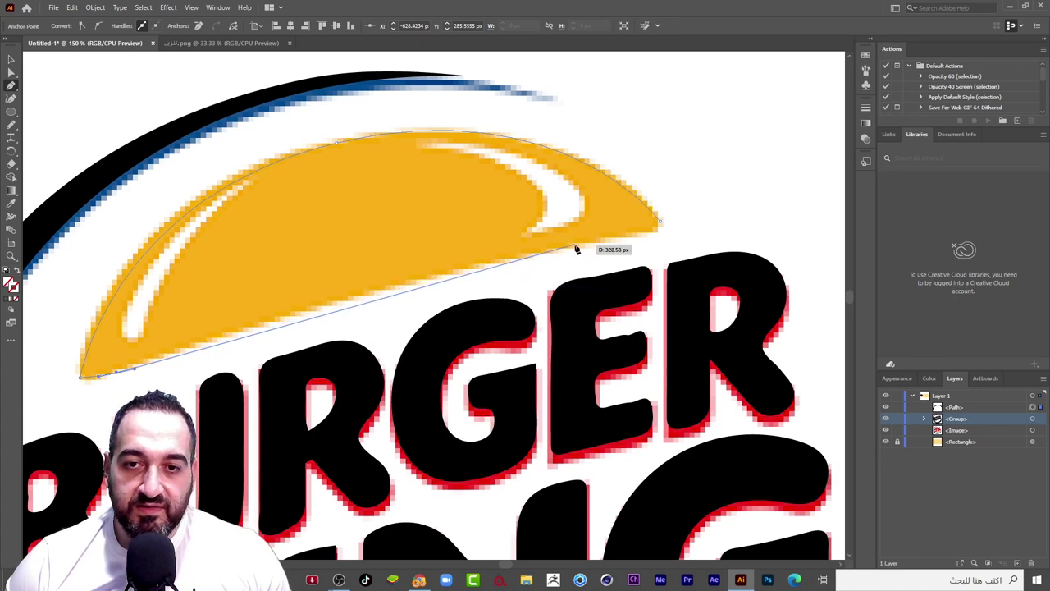
pyautogui.click(658, 220)
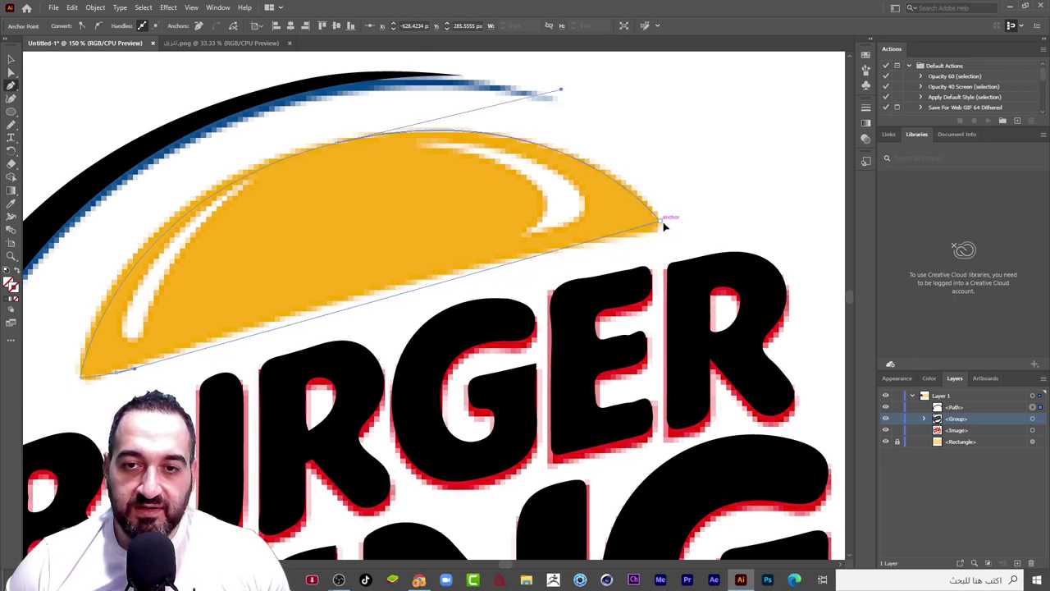
pyautogui.click(79, 376)
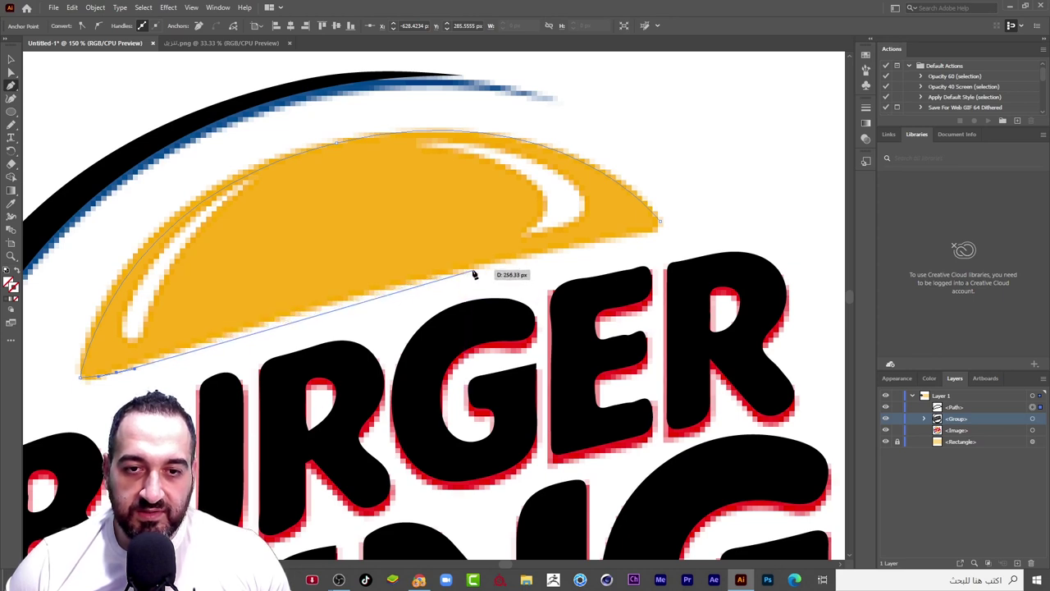
pyautogui.moveTo(474, 271); pyautogui.dragTo(656, 238)
pyautogui.scroll(4, 657, 238)
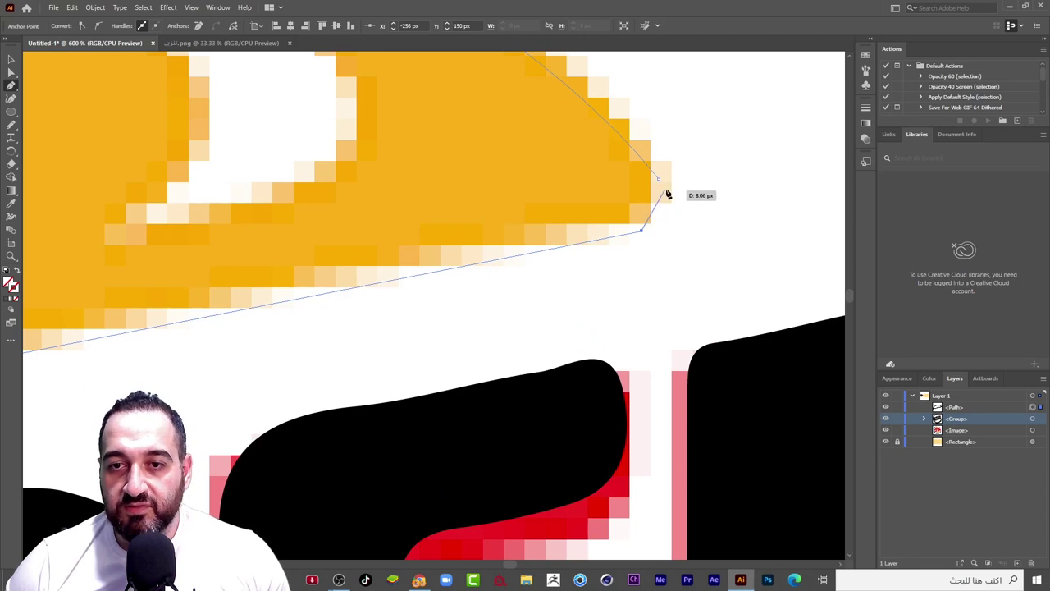
pyautogui.moveTo(667, 194); pyautogui.dragTo(663, 176)
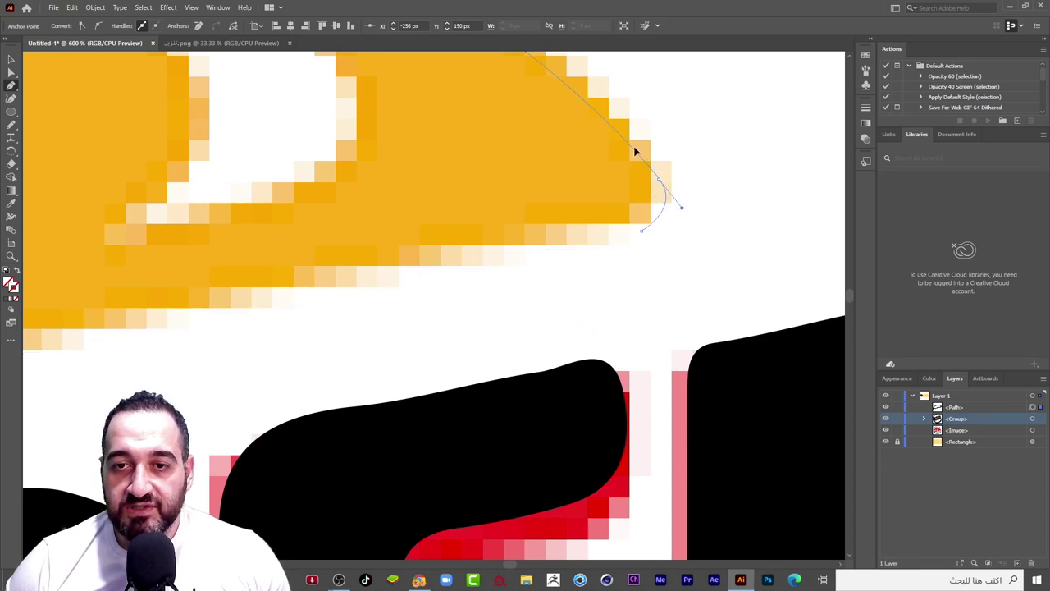
pyautogui.scroll(-4, 460, 275)
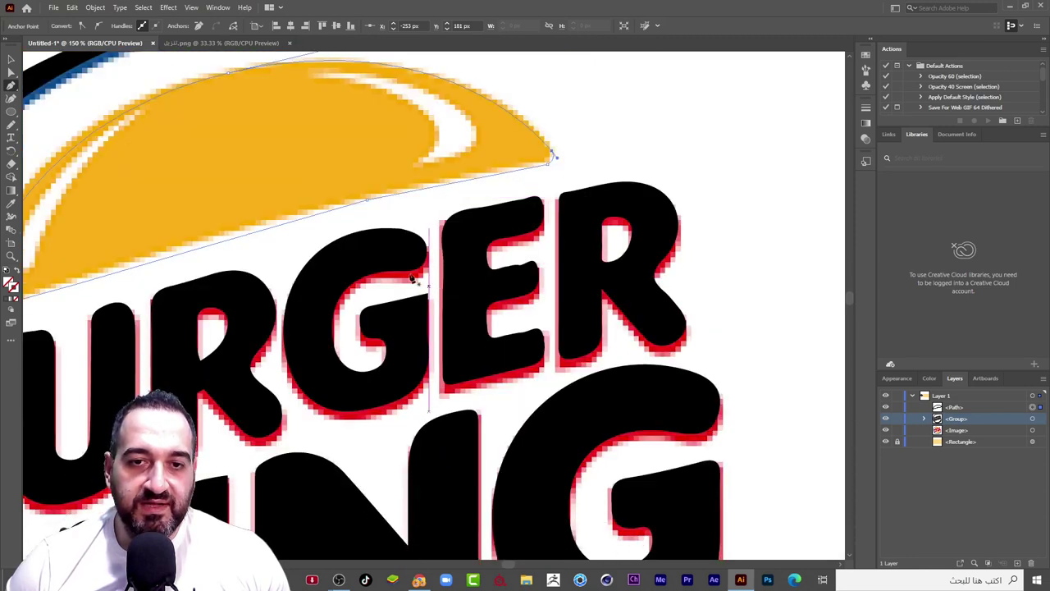
pyautogui.scroll(-2, 375, 276)
pyautogui.moveTo(216, 141); pyautogui.dragTo(417, 235)
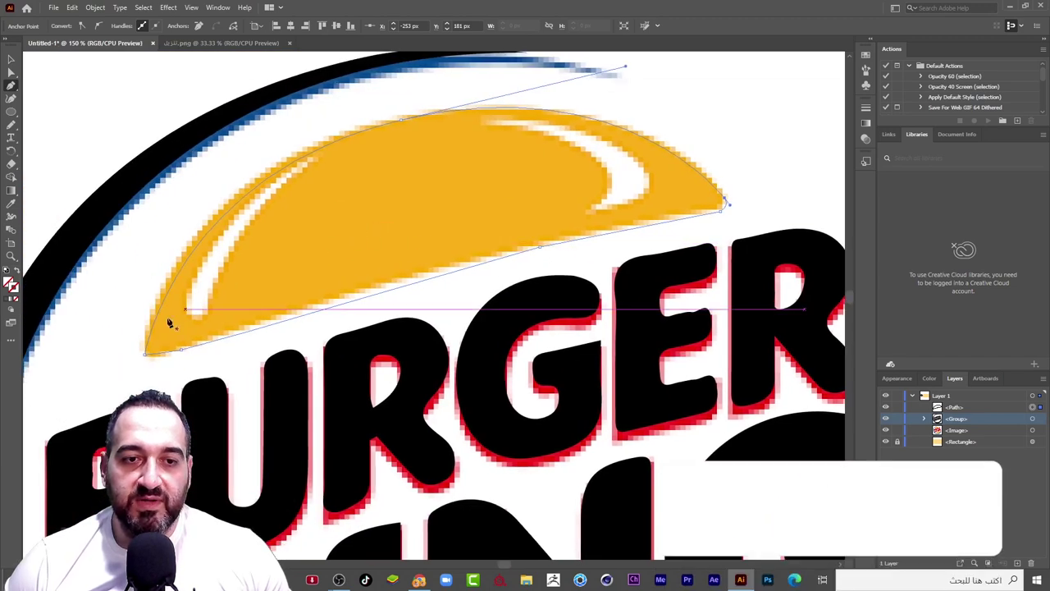
pyautogui.scroll(-1, 169, 322)
pyautogui.moveTo(345, 232); pyautogui.dragTo(296, 231)
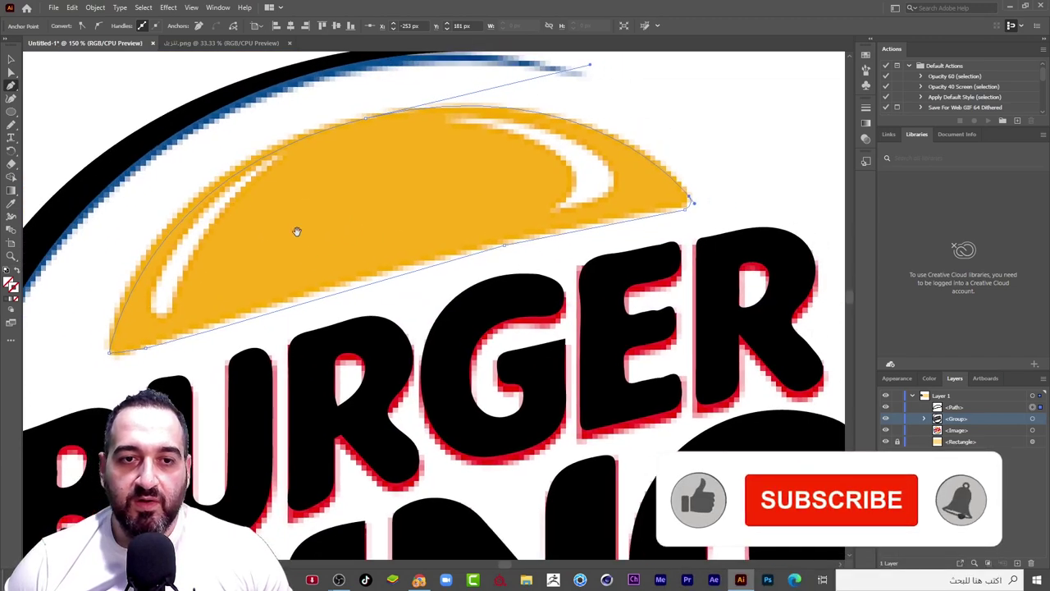
pyautogui.click(10, 60)
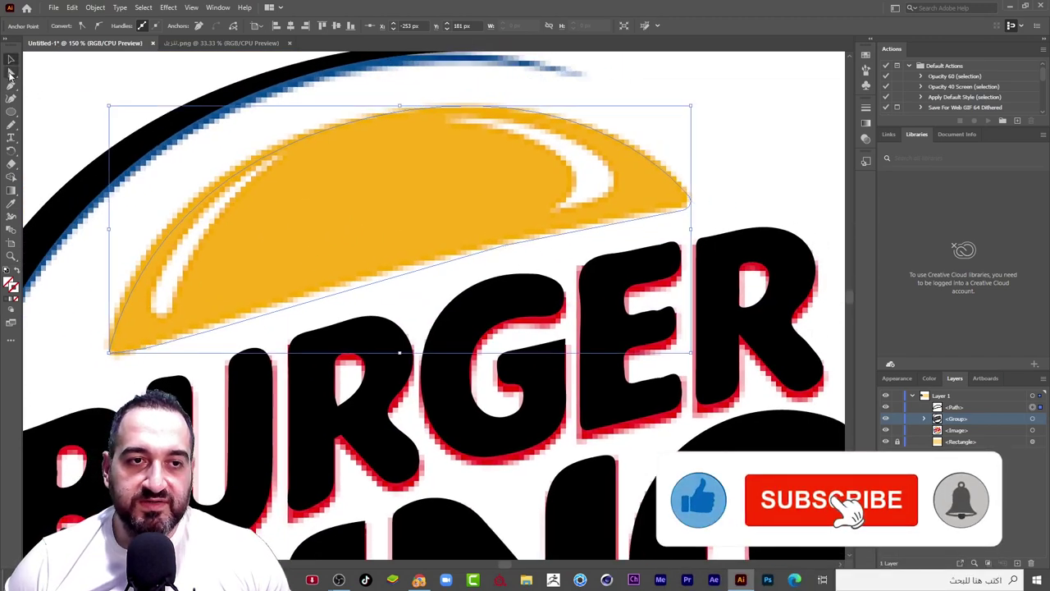
# Adjust a curve handle on the bun outline with Direct Selection
pyautogui.click(11, 72)
pyautogui.moveTo(375, 117); pyautogui.dragTo(125, 178)
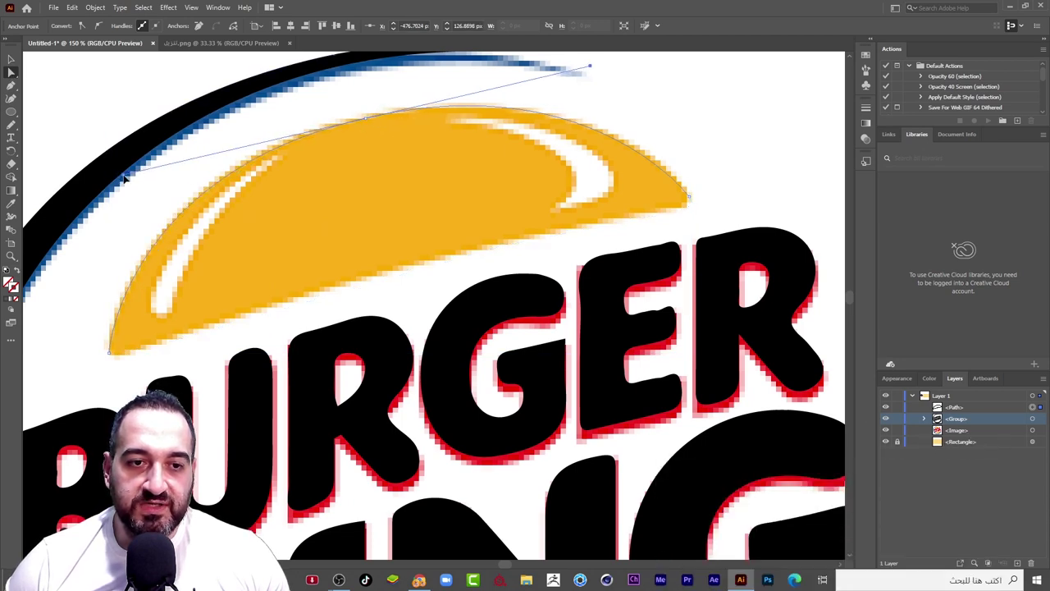
pyautogui.press('v')
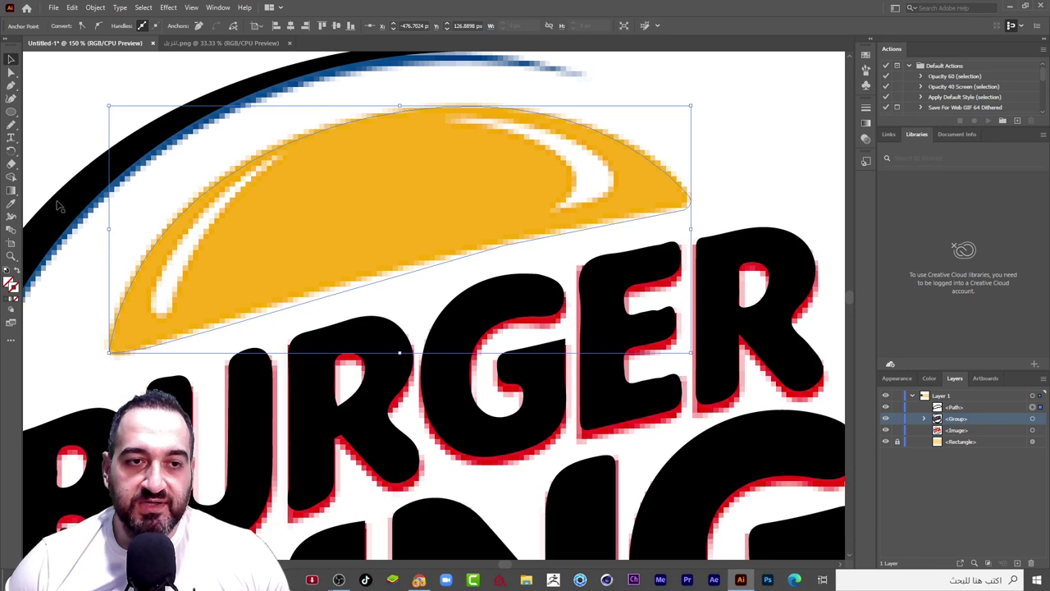
pyautogui.press('a')
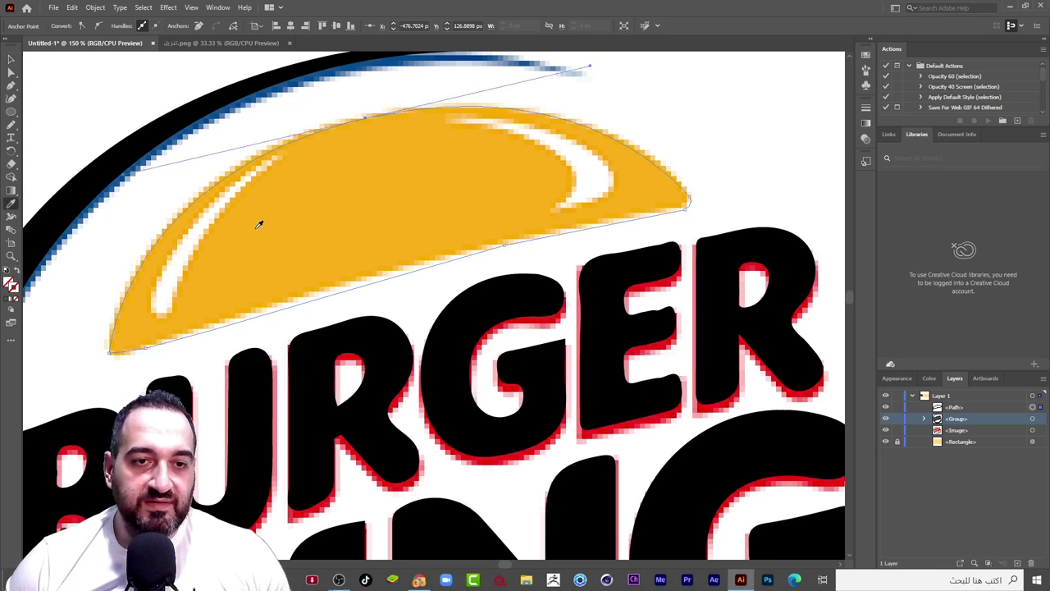
# Fill the bun outline with orange and hide its Path layer to reveal the original
pyautogui.click(327, 226)
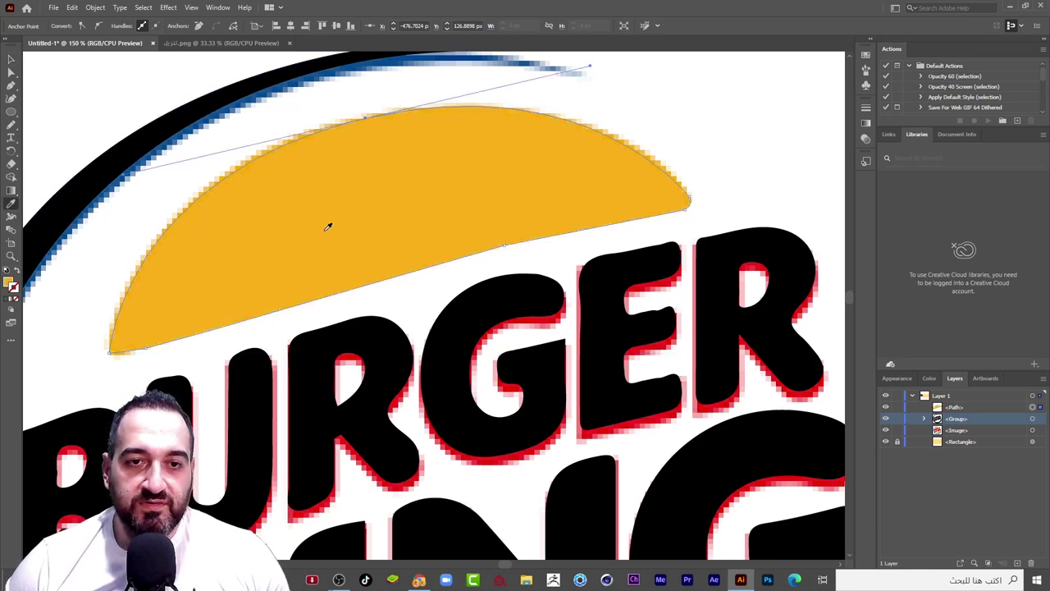
pyautogui.scroll(-1, 426, 210)
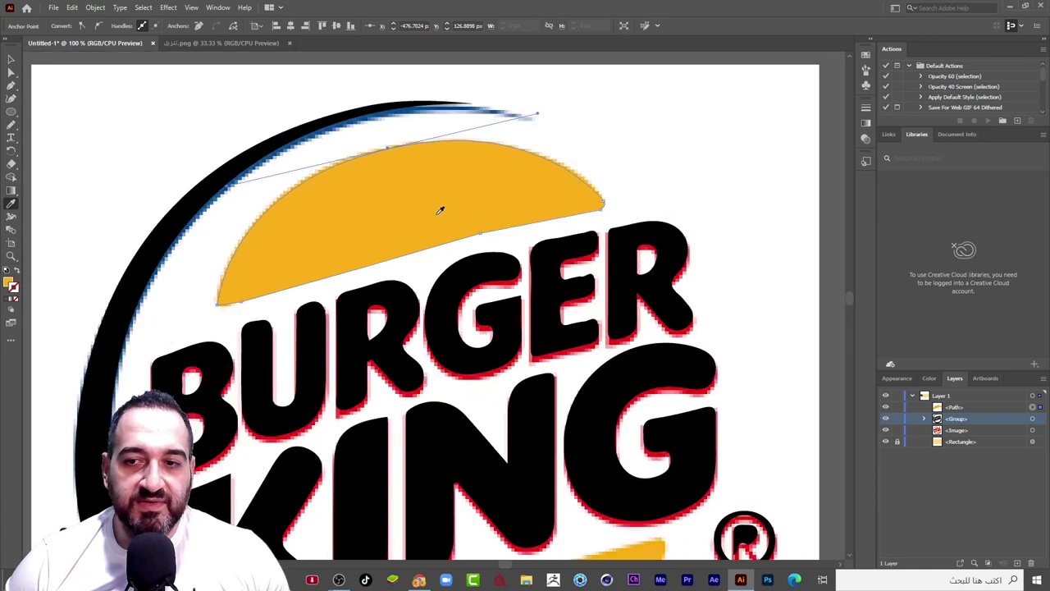
pyautogui.scroll(1, 422, 199)
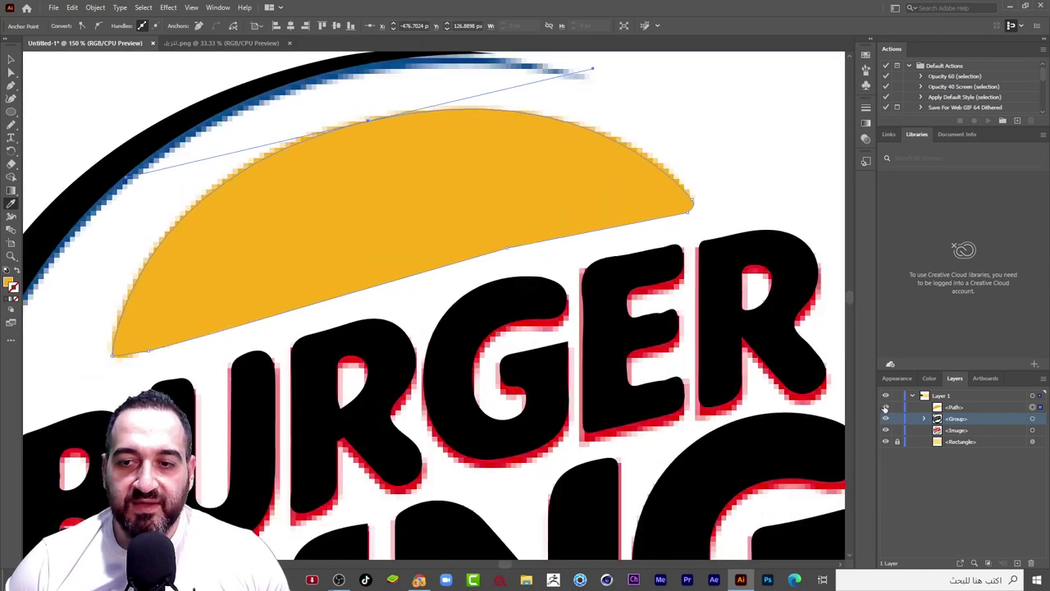
pyautogui.click(884, 407)
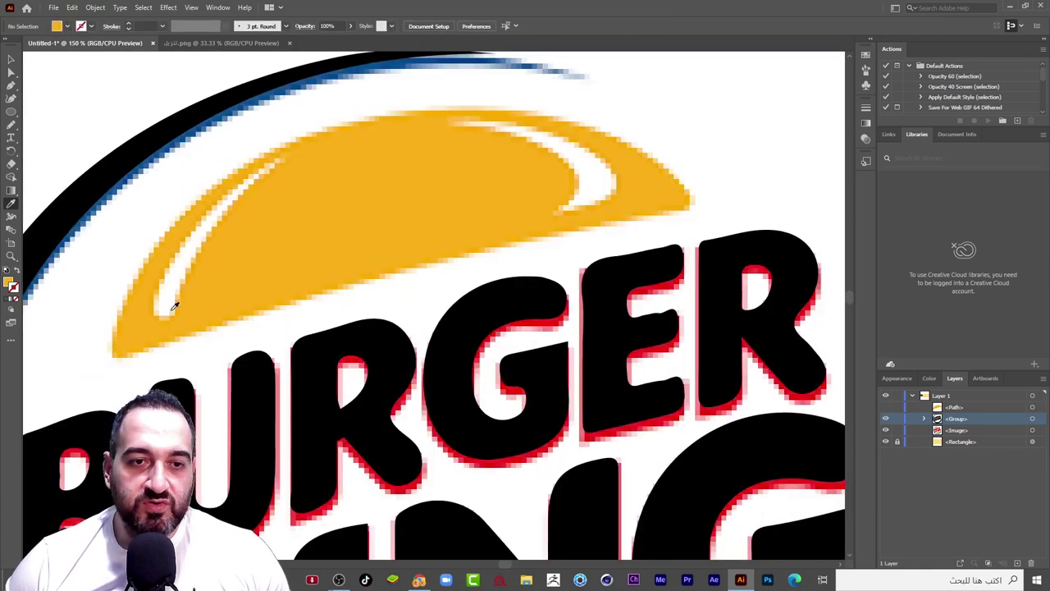
pyautogui.click(12, 86)
# Set the left highlight path to no fill and curve it along the white streak's edge
pyautogui.scroll(1, 148, 238)
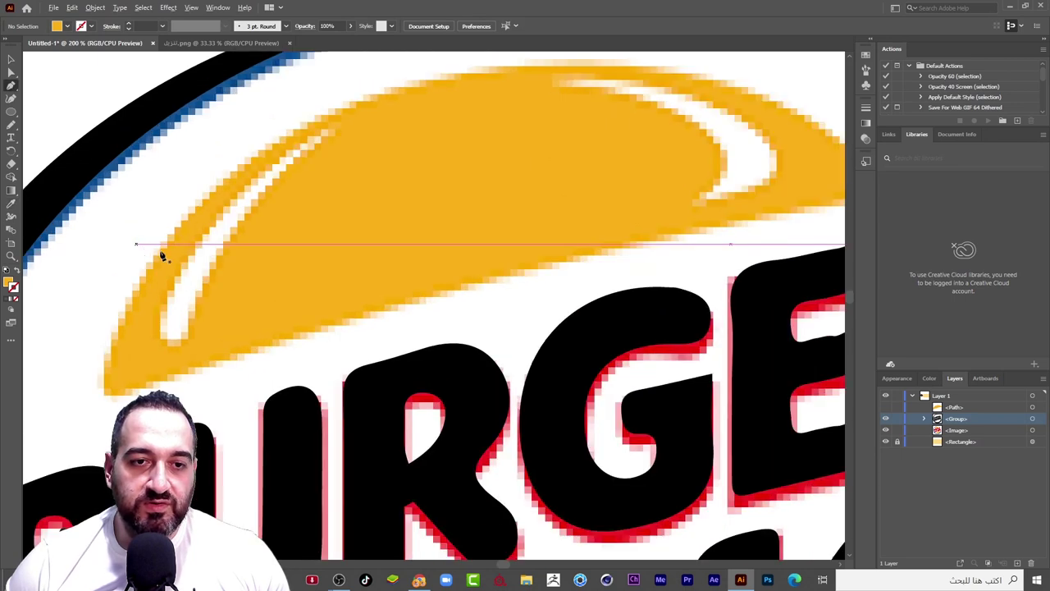
pyautogui.scroll(1, 205, 239)
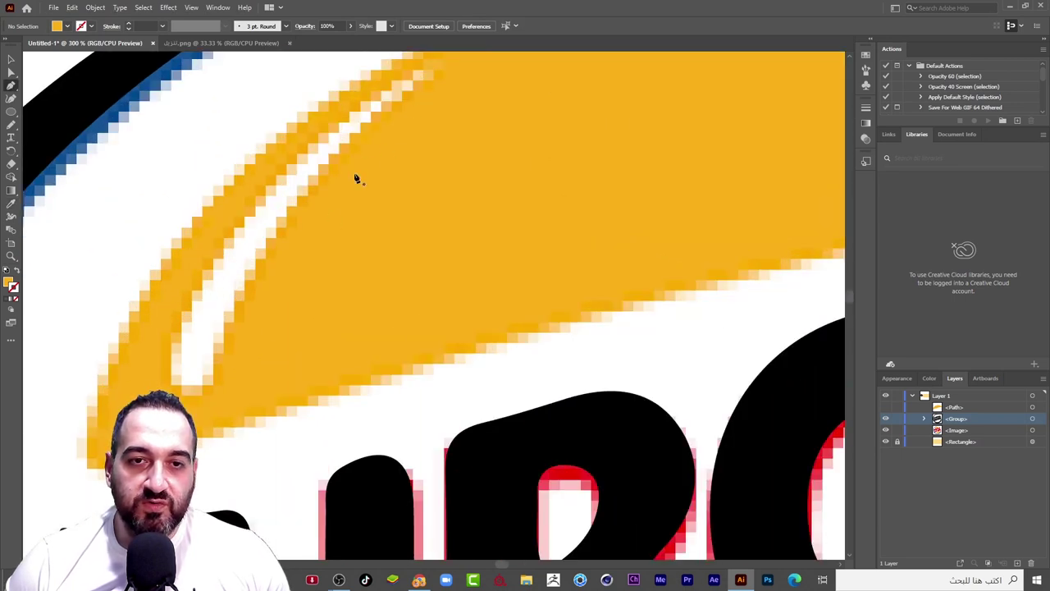
pyautogui.click(68, 26)
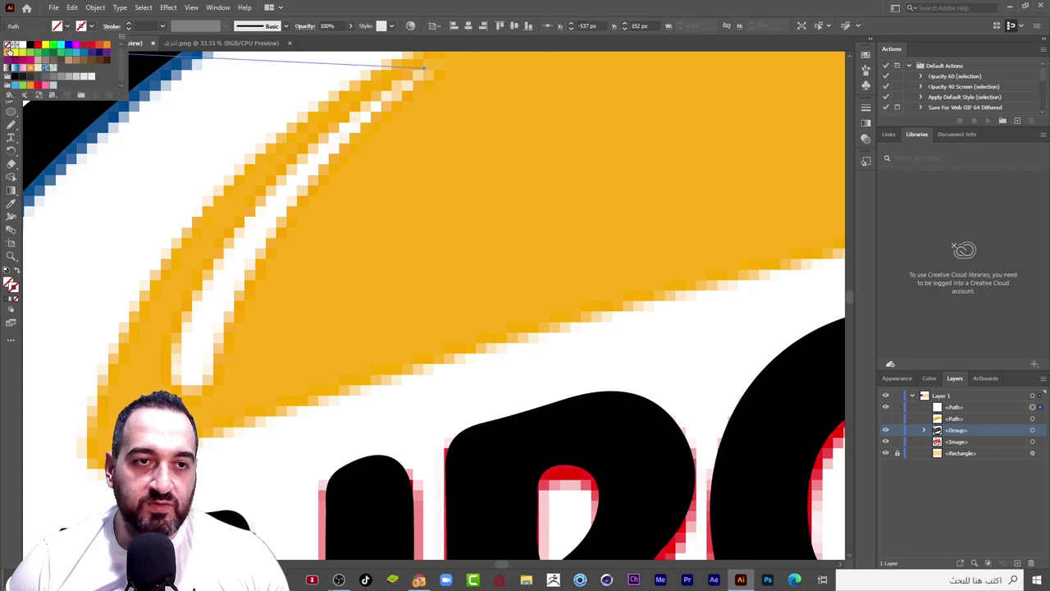
pyautogui.click(273, 201)
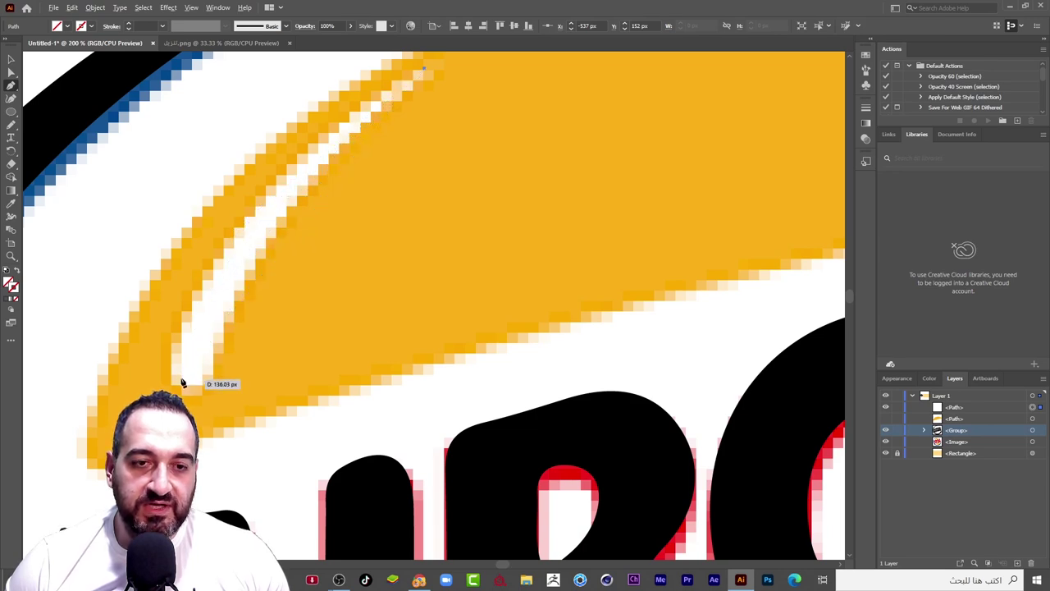
pyautogui.scroll(-2, 182, 378)
pyautogui.moveTo(182, 375); pyautogui.dragTo(171, 287)
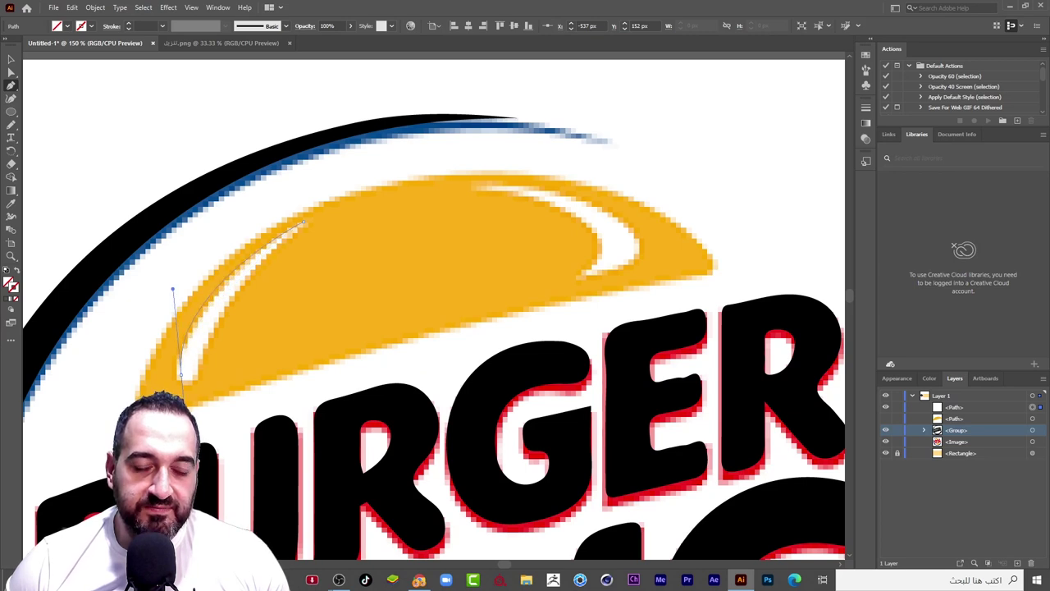
# Snap an anchor onto the highlight's bottom tip and close the path with a curved final segment
pyautogui.scroll(3, 183, 375)
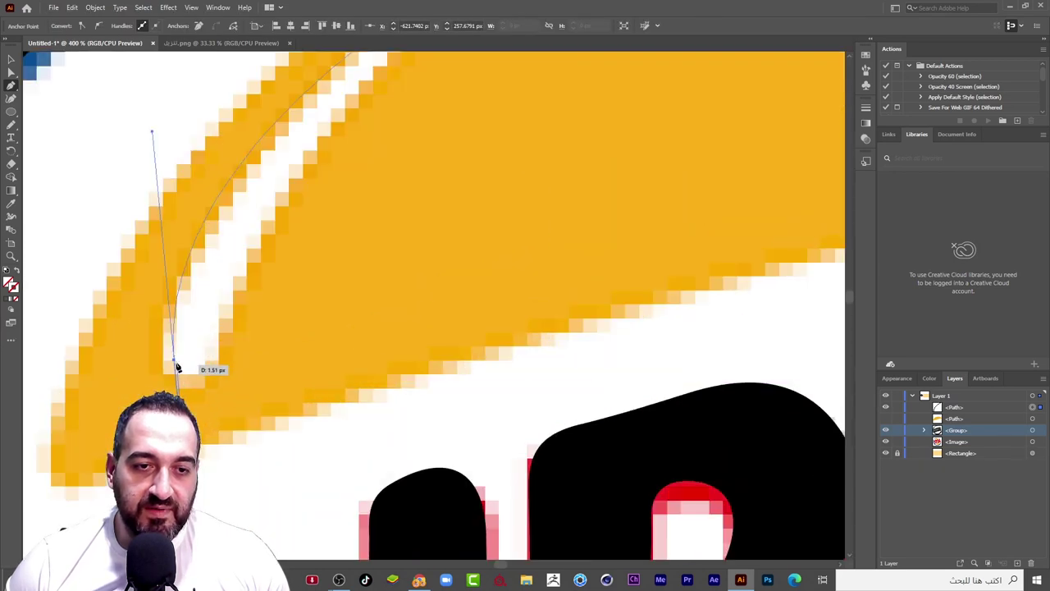
pyautogui.moveTo(177, 367); pyautogui.dragTo(211, 373)
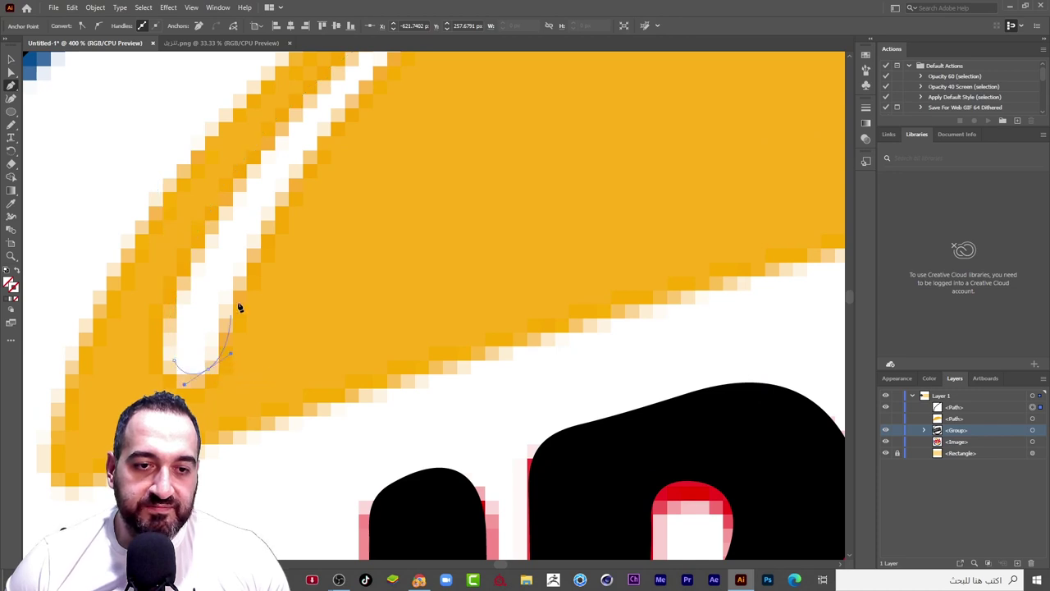
pyautogui.hotkey('ctrl', '-')
pyautogui.hotkey('ctrl', '-')
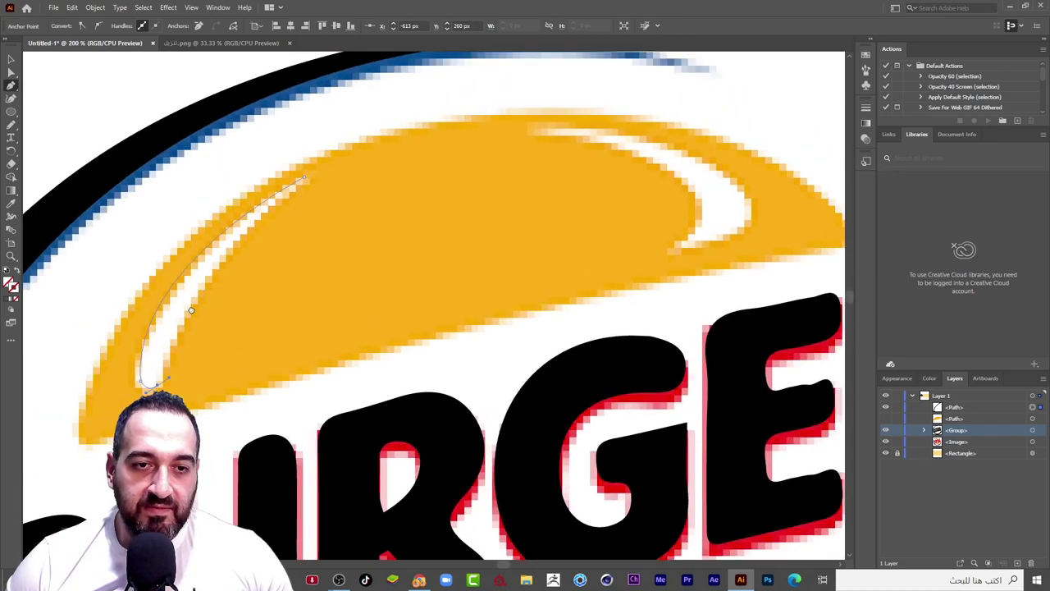
pyautogui.hotkey('ctrl', '+')
pyautogui.hotkey('ctrl', '+')
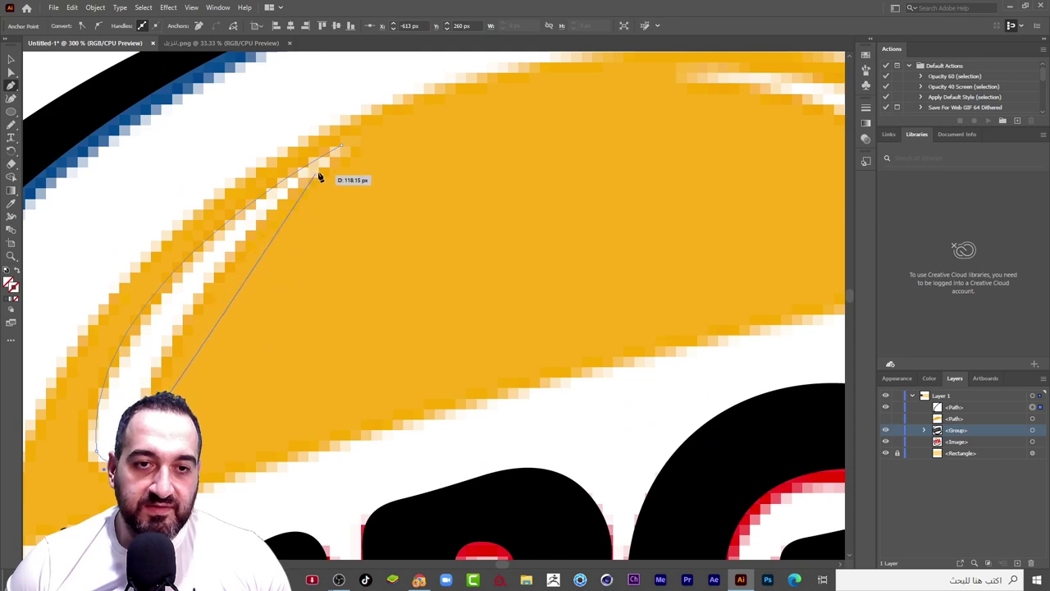
pyautogui.moveTo(343, 150); pyautogui.dragTo(493, 78)
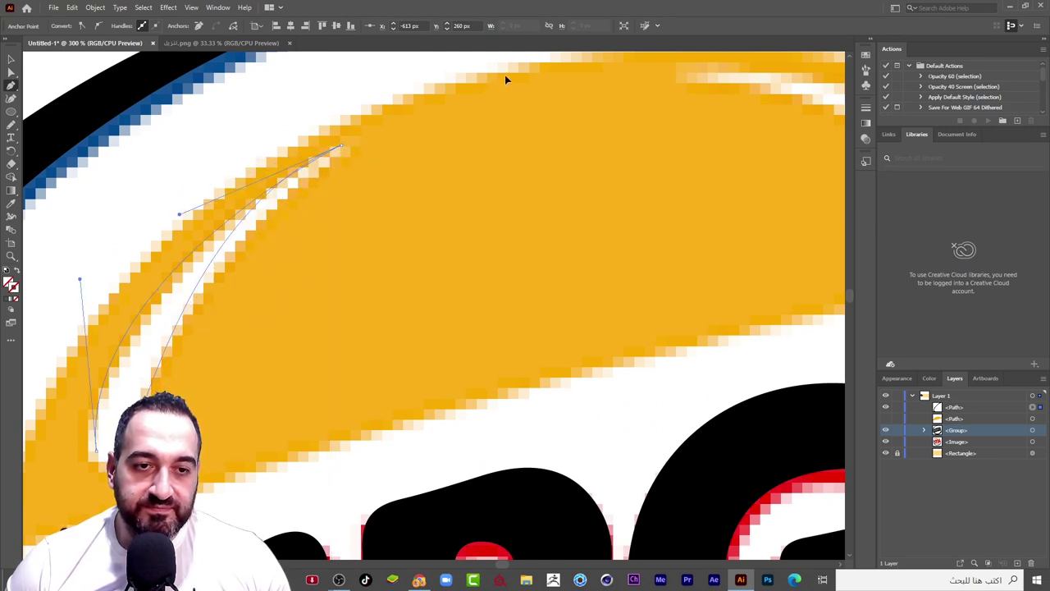
pyautogui.scroll(3, 496, 65)
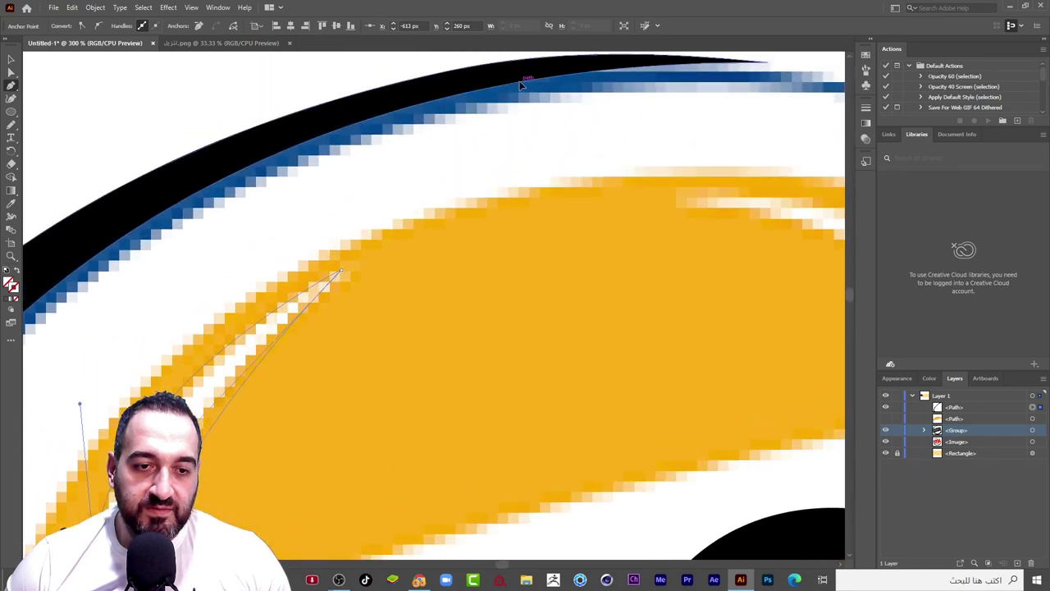
pyautogui.moveTo(507, 70); pyautogui.dragTo(543, 94)
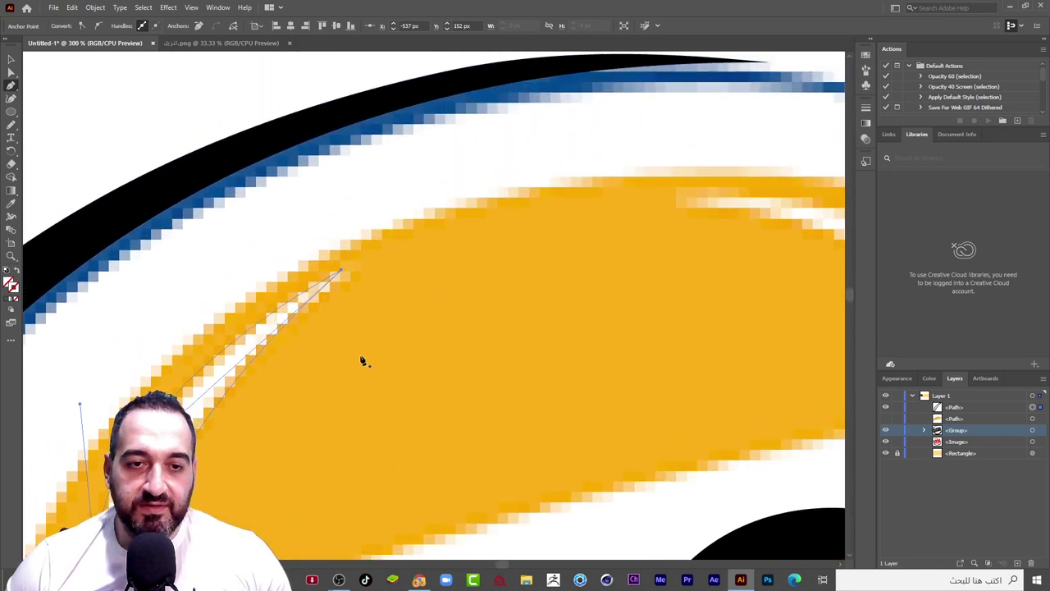
pyautogui.scroll(-3, 344, 328)
pyautogui.hscroll(-2, 344, 329)
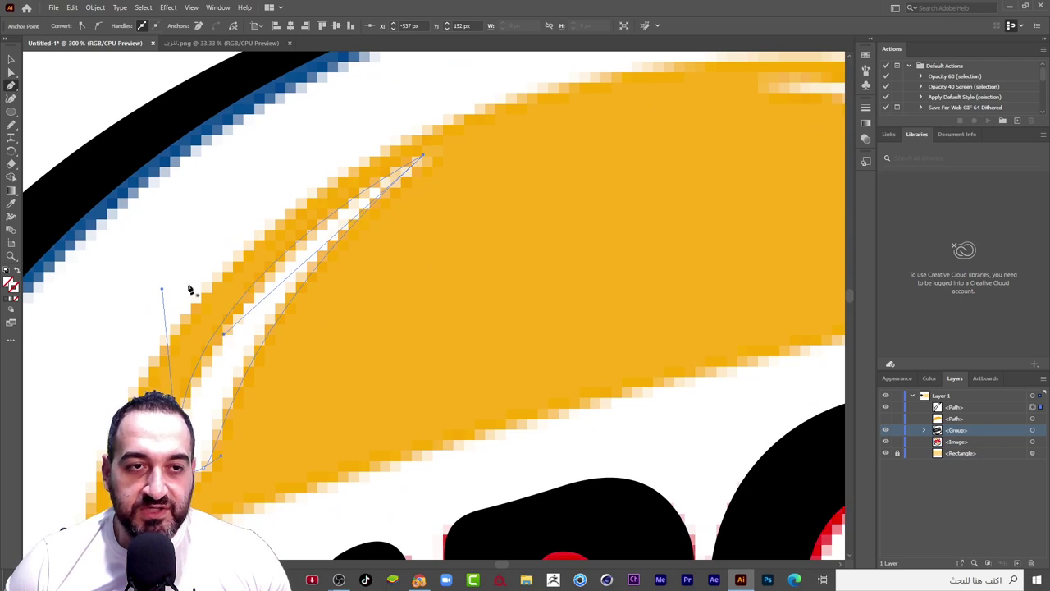
# Bend the inner curve segment with Direct Selection (A) to follow the highlight's edge
pyautogui.press('a')
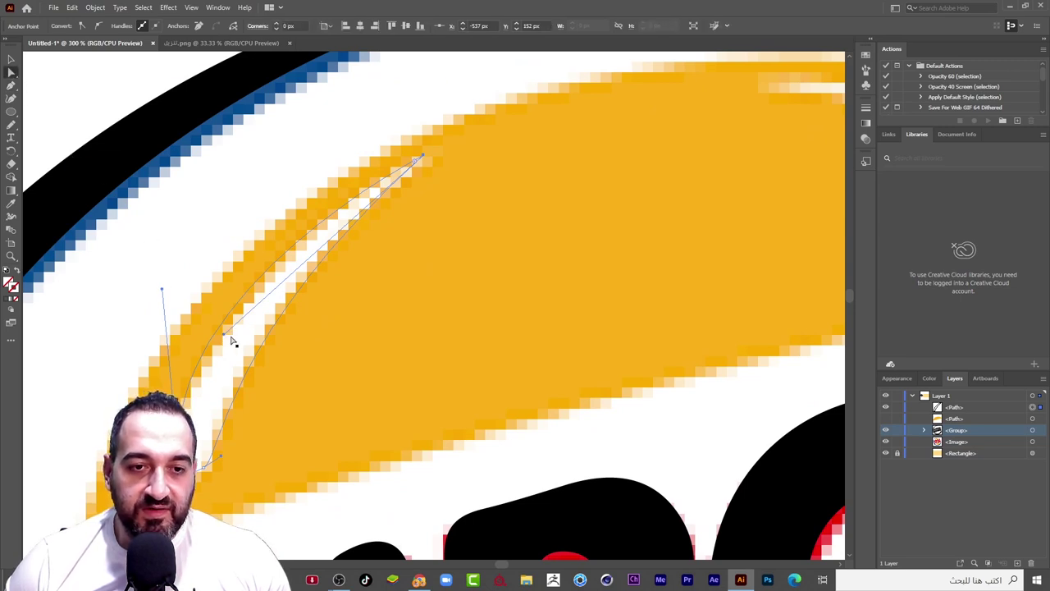
pyautogui.moveTo(228, 331); pyautogui.dragTo(230, 302)
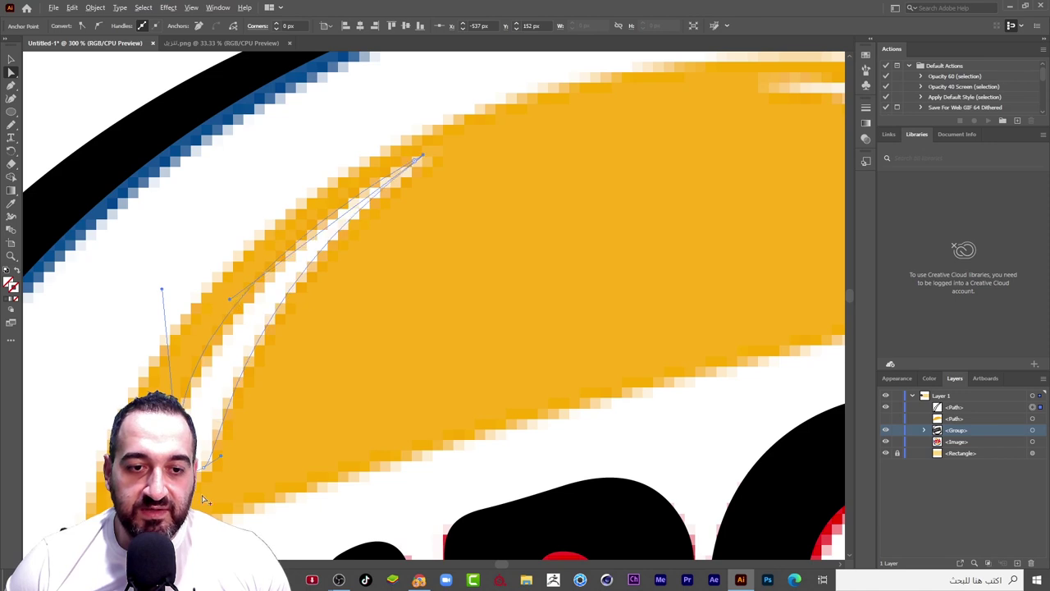
pyautogui.scroll(2, 168, 406)
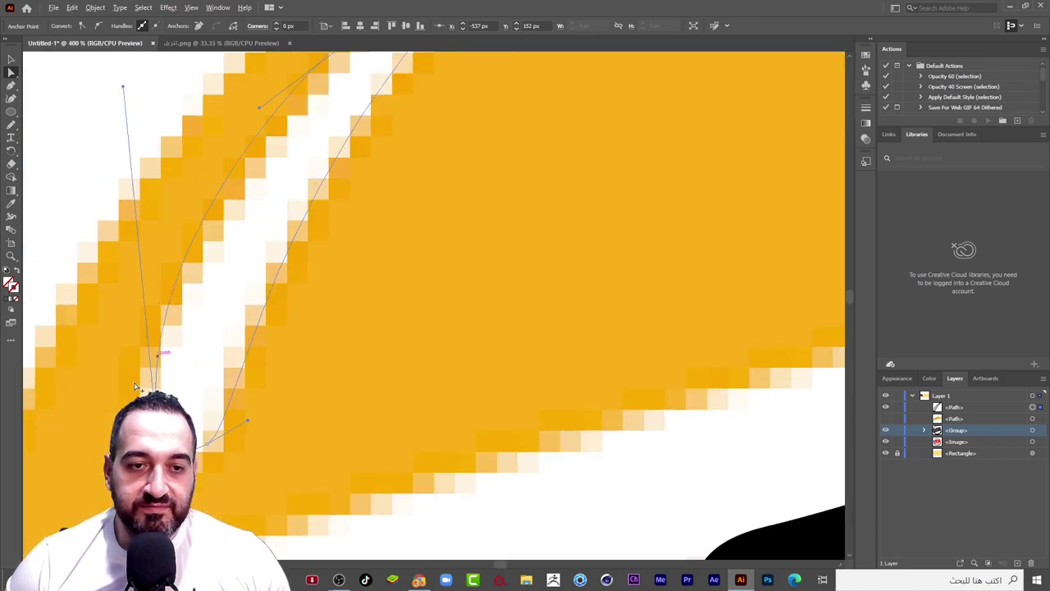
pyautogui.scroll(-3, 133, 390)
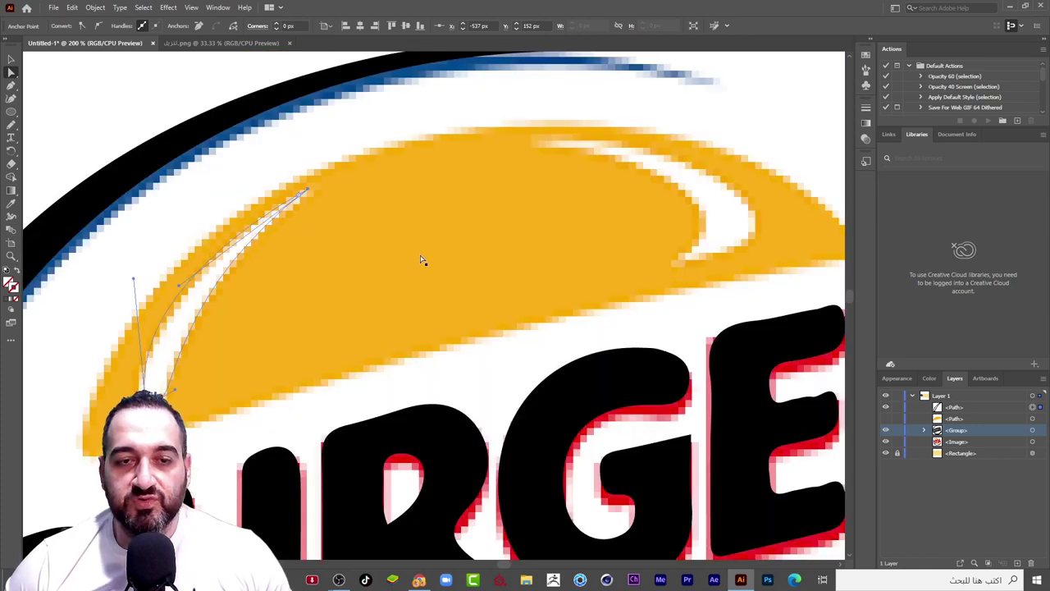
pyautogui.moveTo(635, 200); pyautogui.dragTo(463, 218)
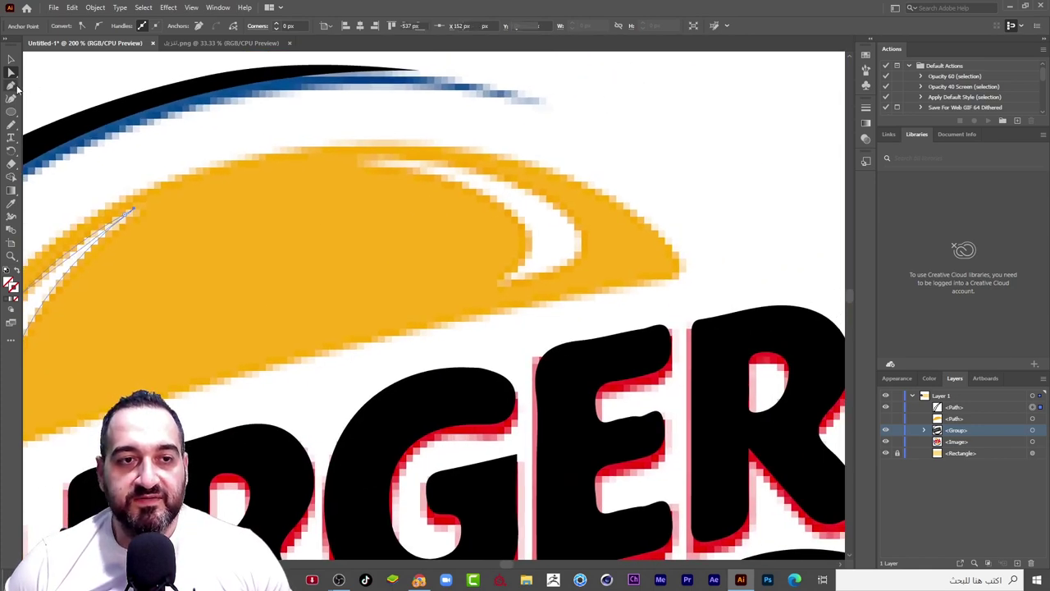
pyautogui.scroll(1, 428, 191)
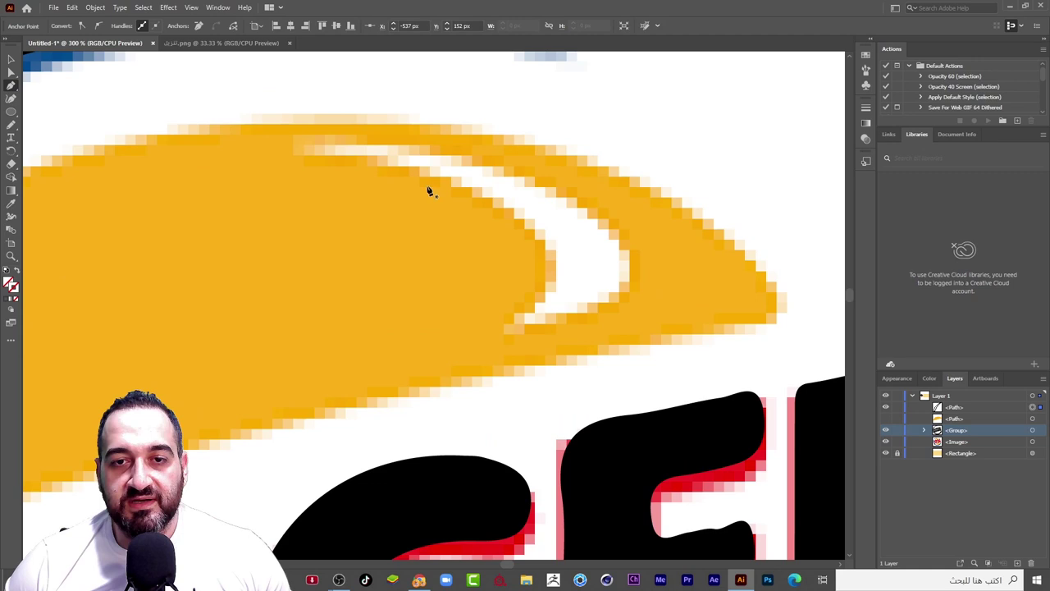
# Trace the right crescent highlight with curved anchors, breaking direction at the outer edge, and close it
pyautogui.click(300, 154)
pyautogui.moveTo(485, 201); pyautogui.dragTo(521, 222)
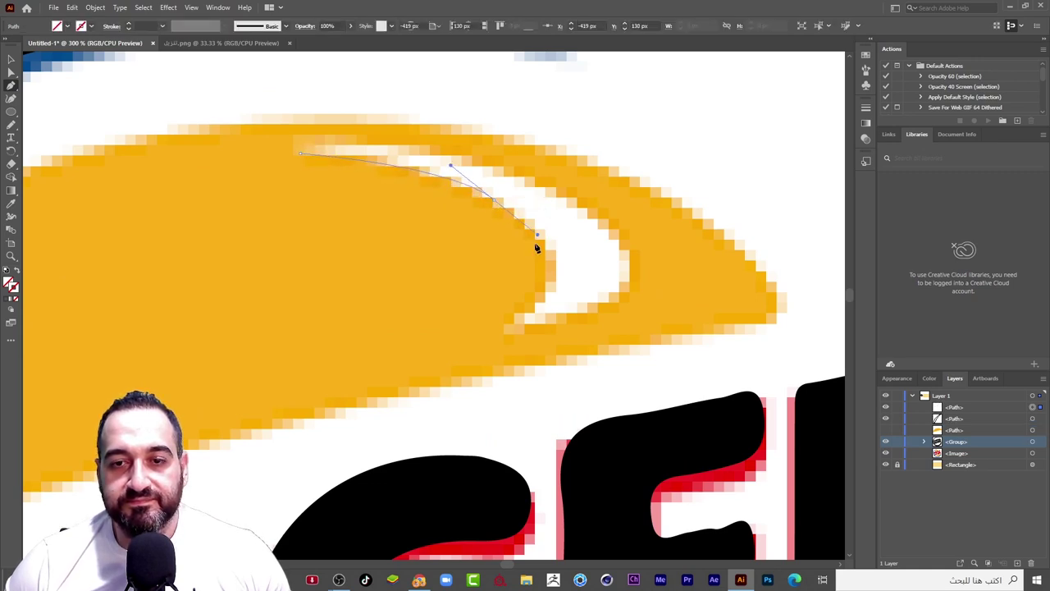
pyautogui.moveTo(518, 324); pyautogui.dragTo(509, 332)
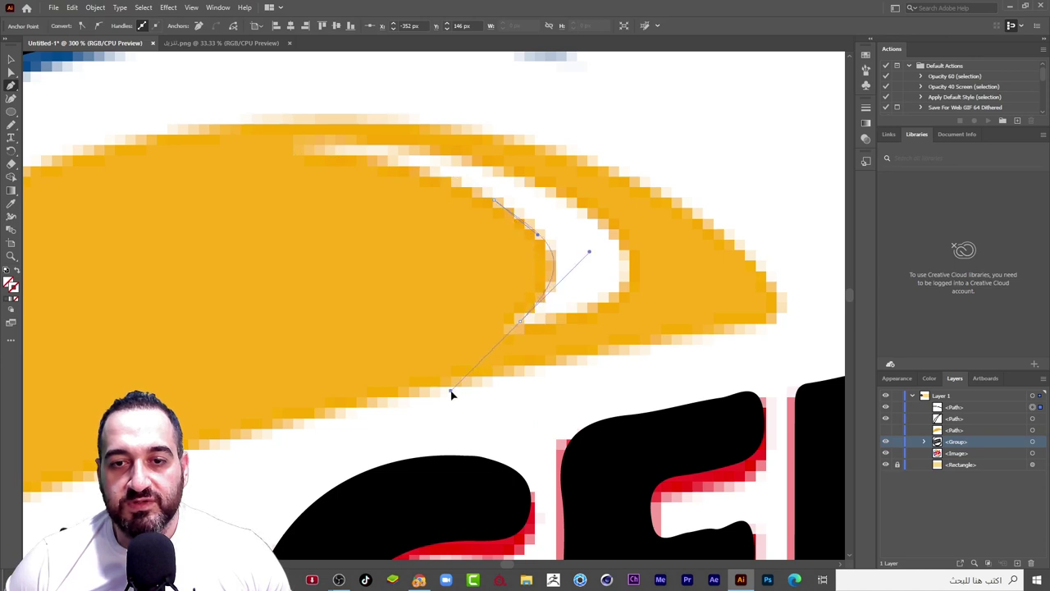
pyautogui.moveTo(450, 391); pyautogui.dragTo(460, 384)
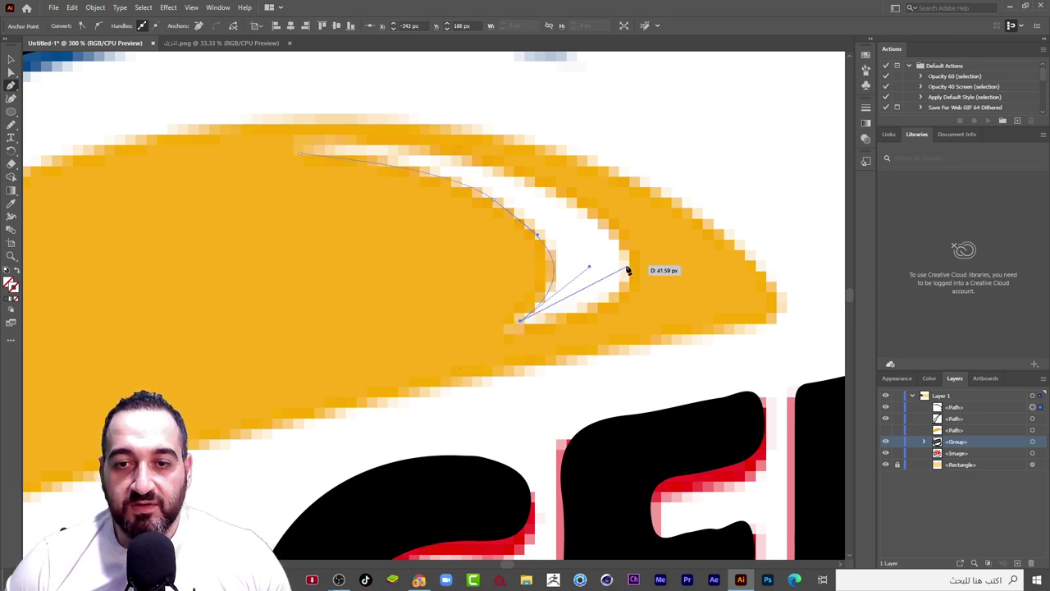
pyautogui.moveTo(628, 265); pyautogui.dragTo(636, 210)
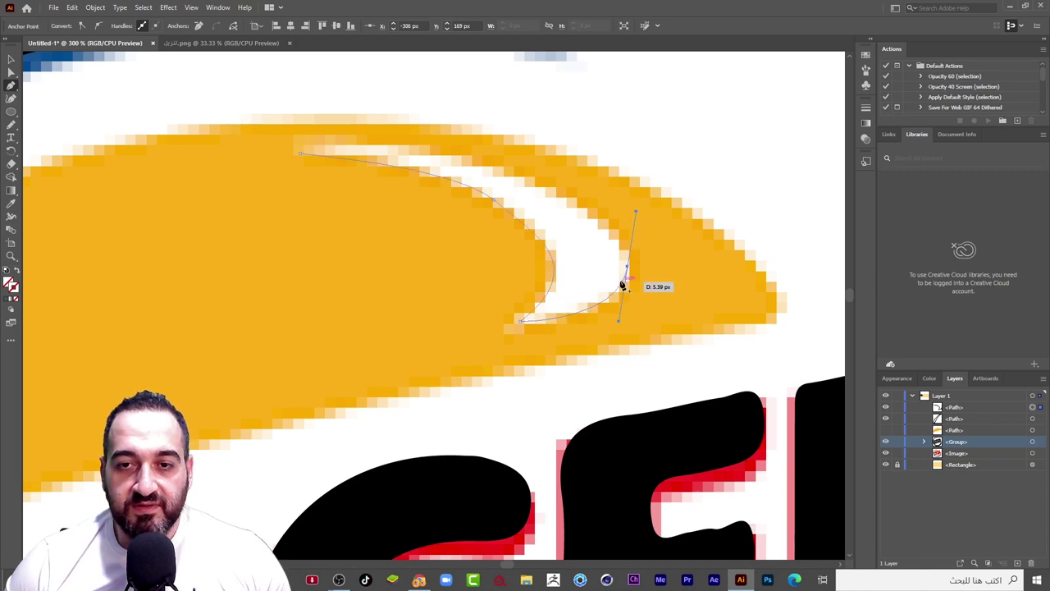
pyautogui.moveTo(628, 267); pyautogui.dragTo(609, 216)
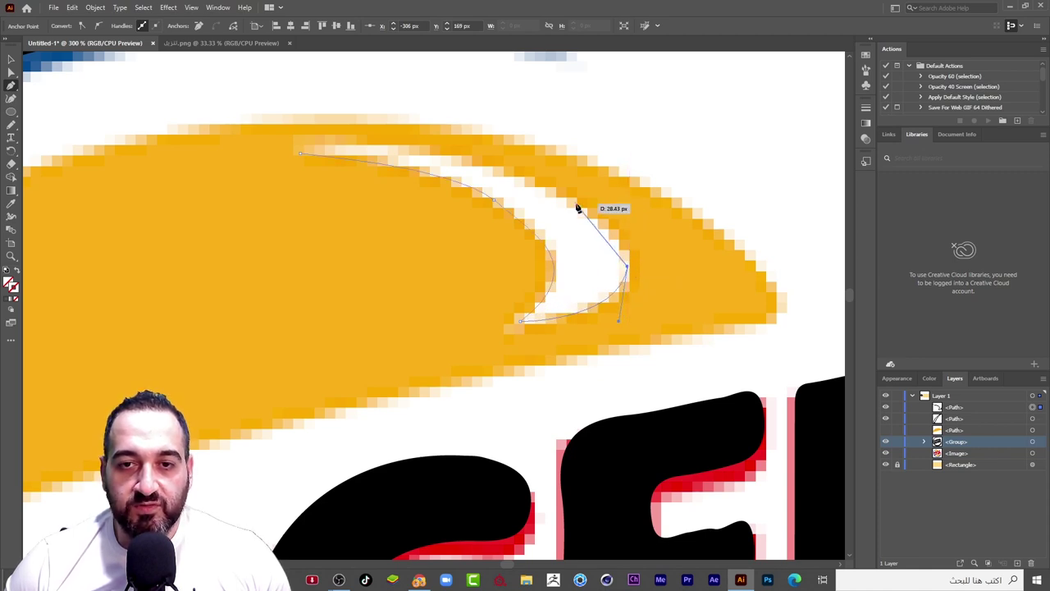
pyautogui.click(523, 178)
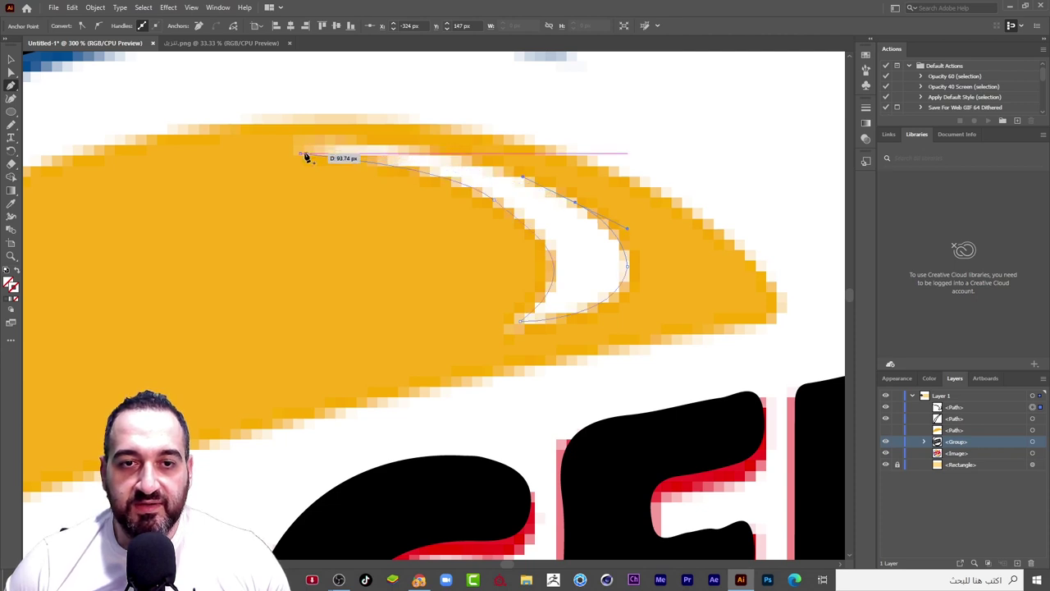
pyautogui.moveTo(303, 155)
pyautogui.mouseDown()
pyautogui.moveTo(184, 171)
pyautogui.moveTo(194, 172)
pyautogui.mouseUp()
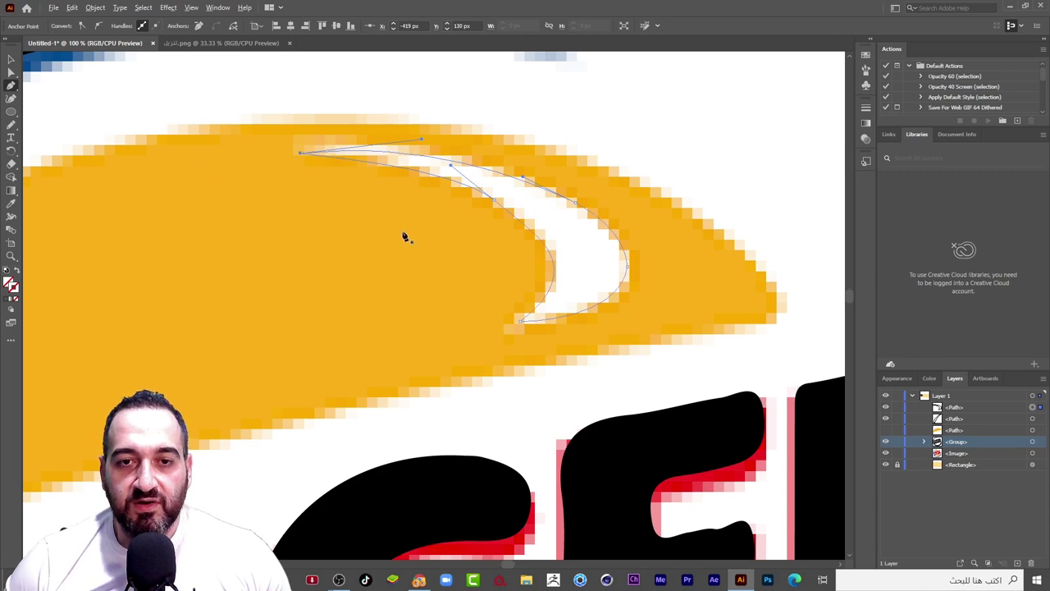
pyautogui.scroll(-3, 404, 236)
pyautogui.scroll(-1, 370, 237)
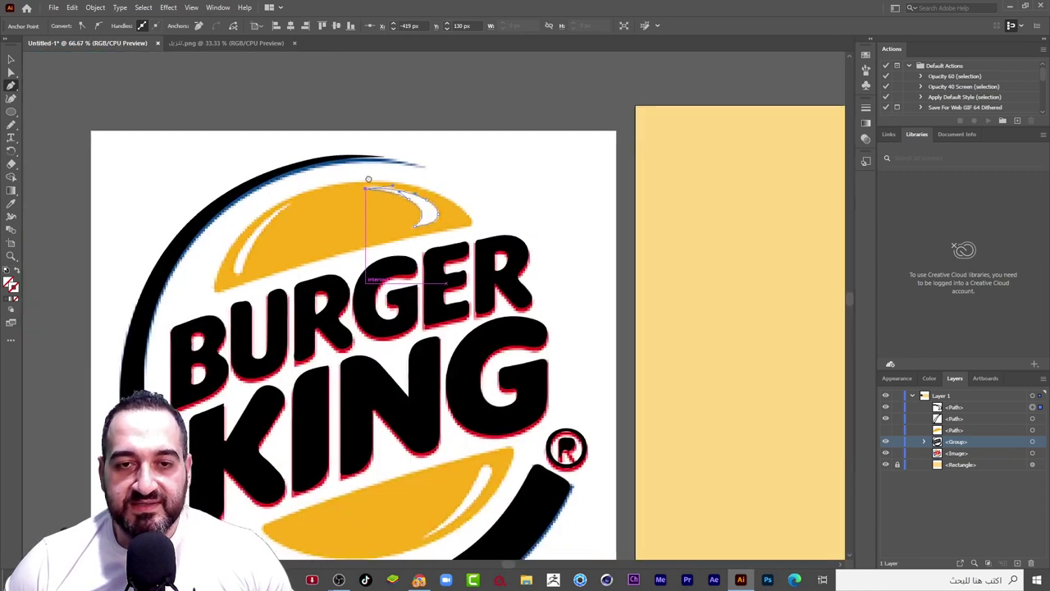
# Select both top-bun highlight shapes and give them a white fill
pyautogui.scroll(-2, 368, 179)
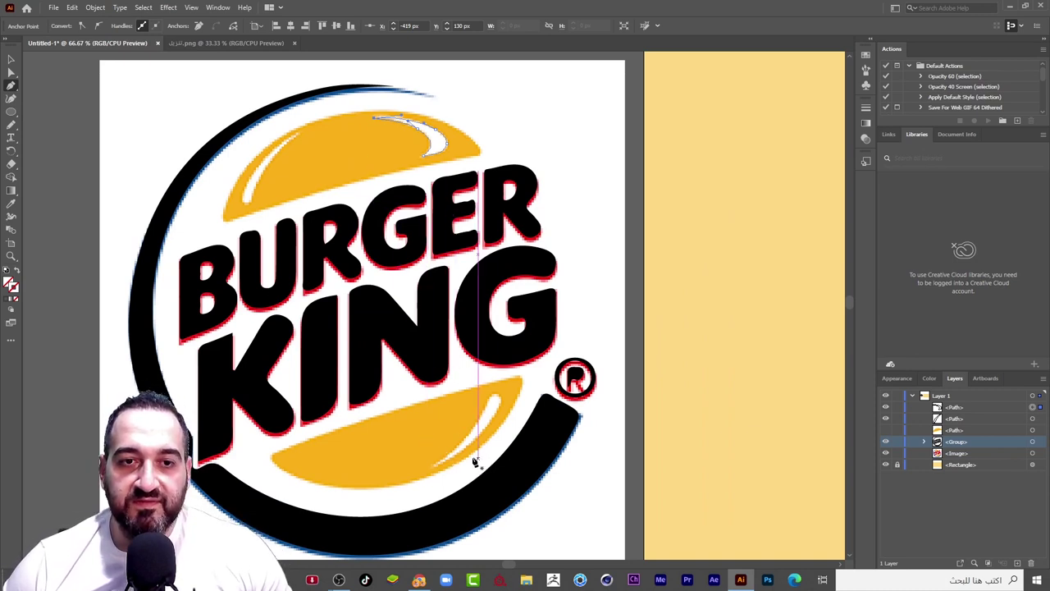
pyautogui.click(246, 203)
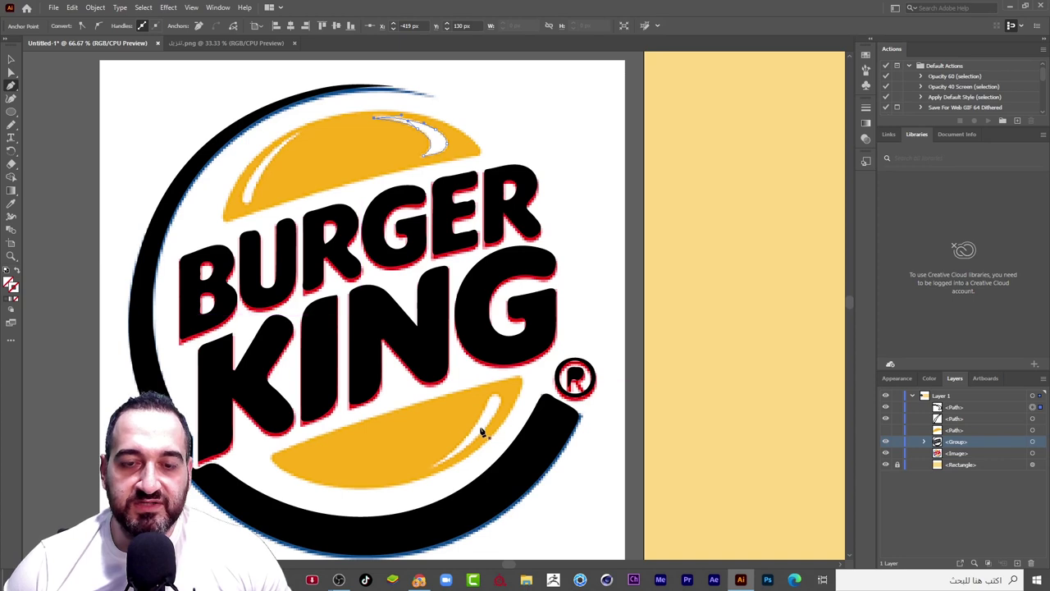
pyautogui.click(45, 137)
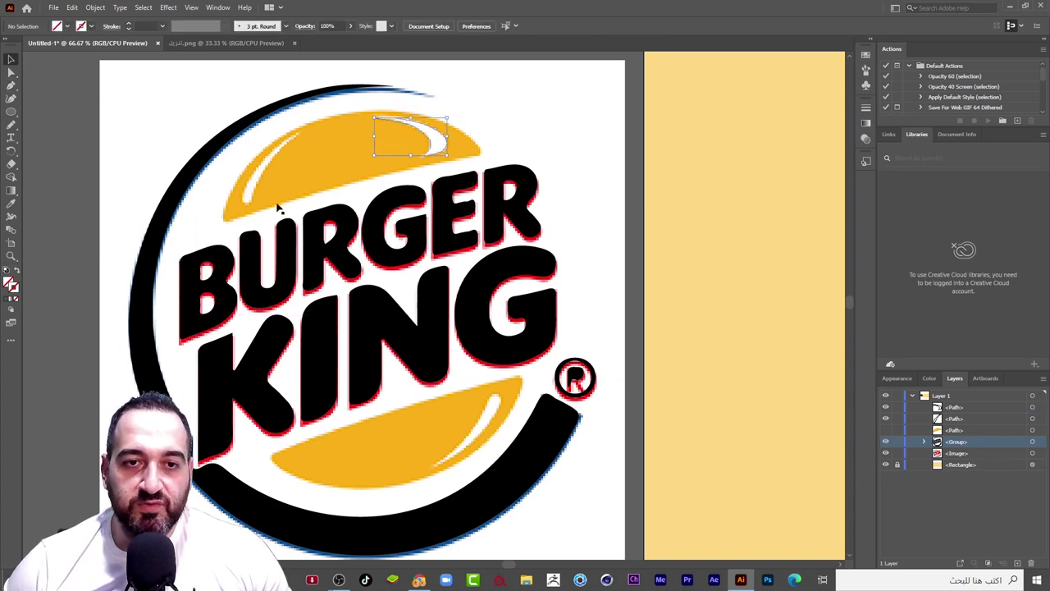
pyautogui.click(261, 175)
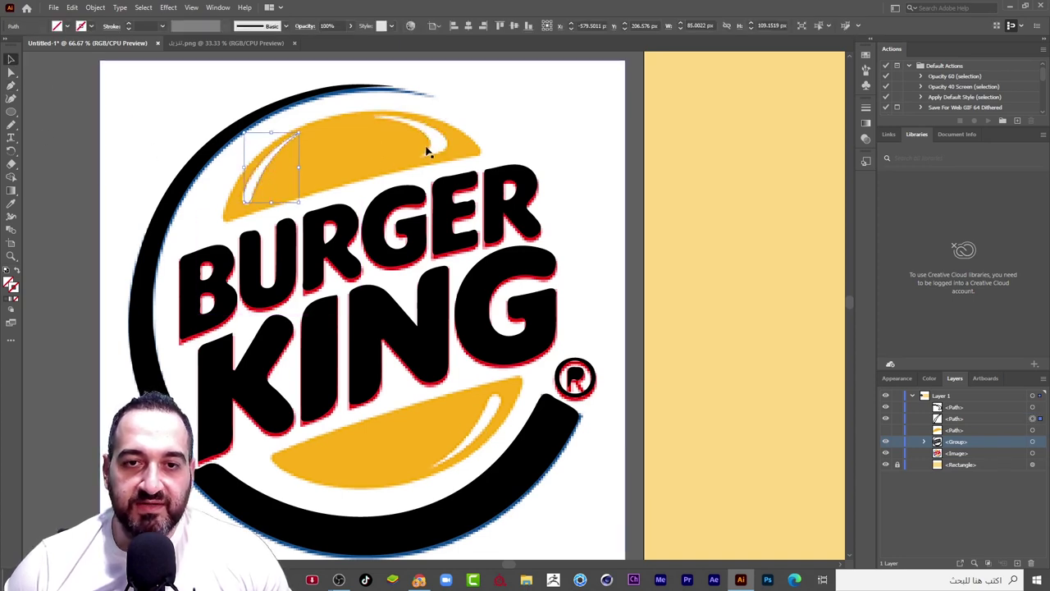
pyautogui.keyDown('shift'); pyautogui.click(432, 140); pyautogui.keyUp('shift')
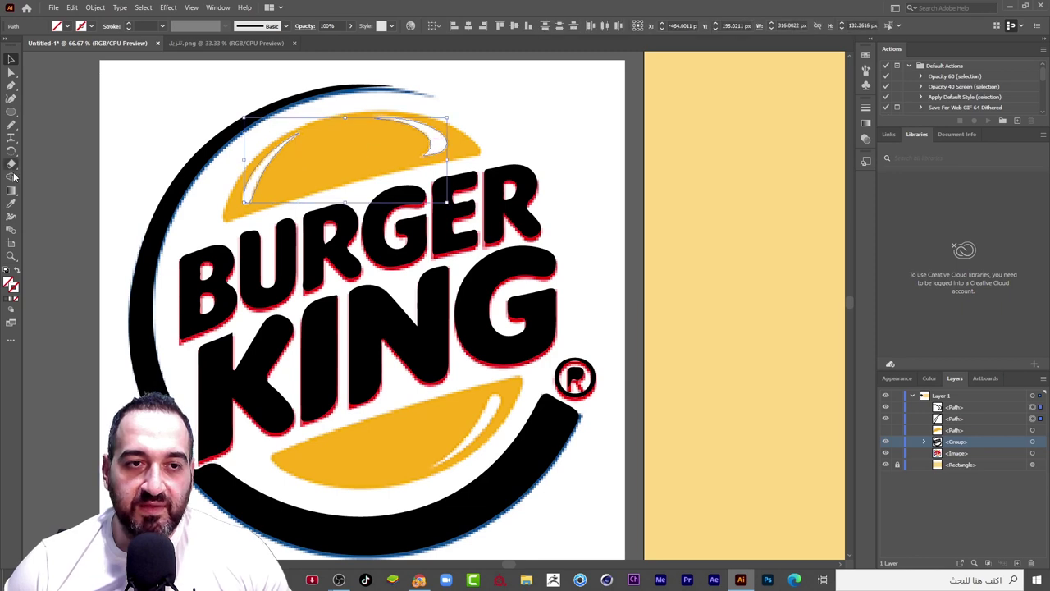
pyautogui.click(14, 204)
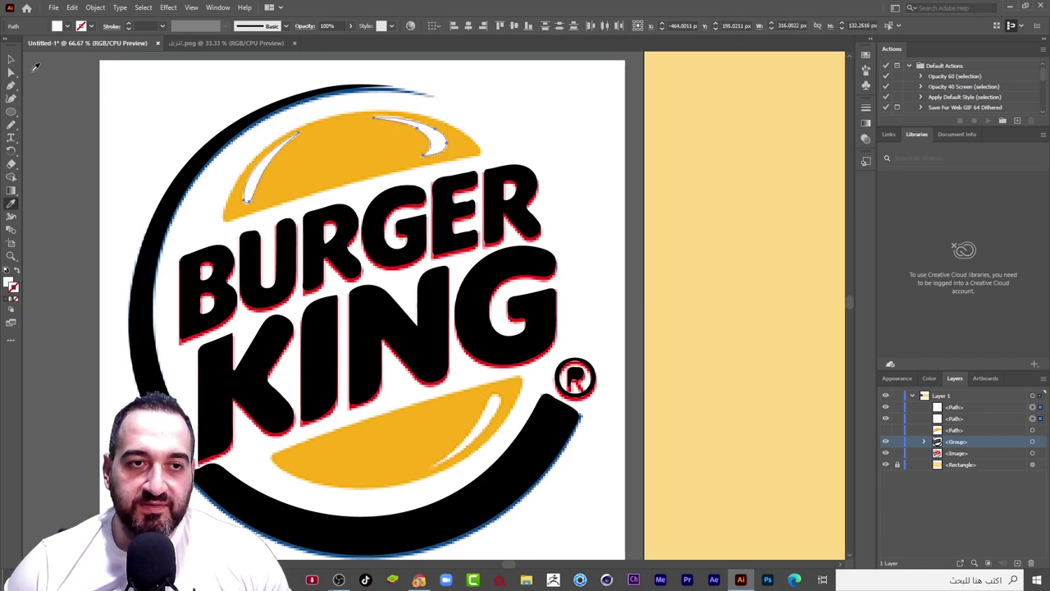
# Clear the selection and make the hidden vector top bun visible in Layers
pyautogui.click(11, 59)
pyautogui.click(103, 148)
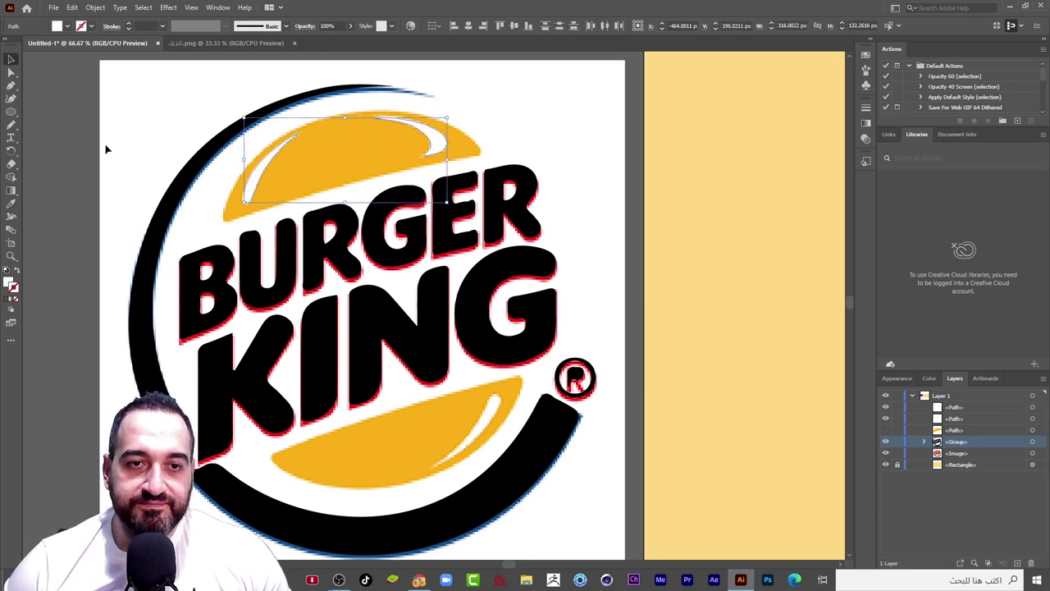
pyautogui.click(344, 167)
pyautogui.click(885, 430)
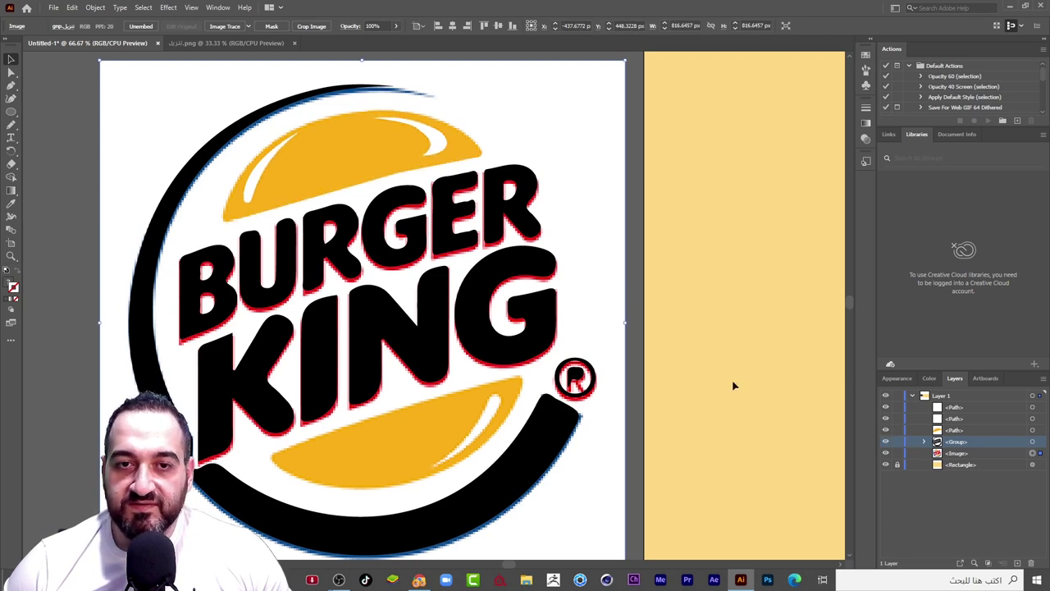
# Place a copy of the top bun over the bottom bun, rotated 180° and aligned
pyautogui.click(343, 170)
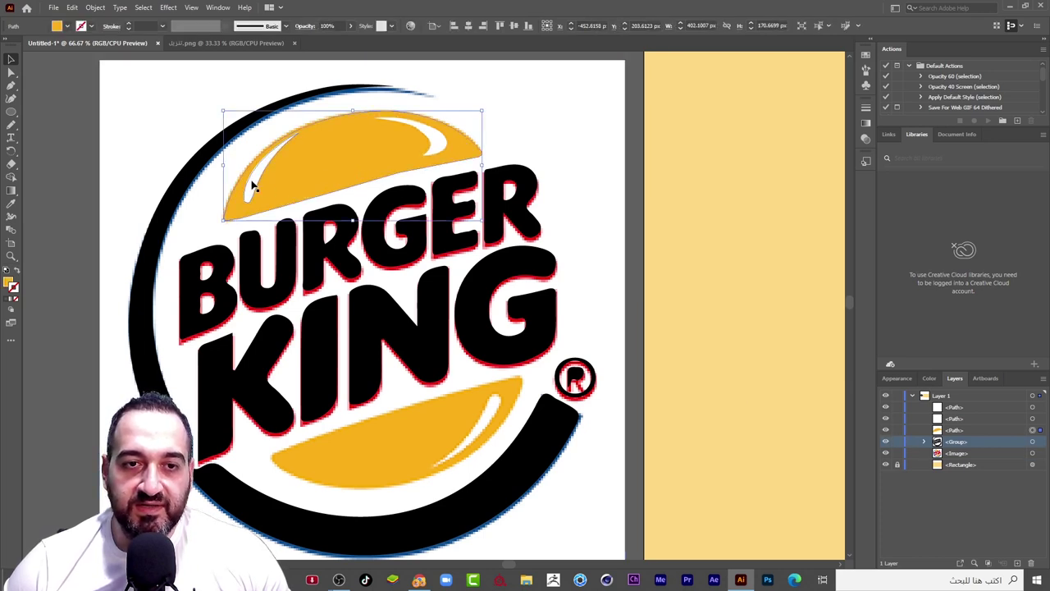
pyautogui.moveTo(252, 185)
pyautogui.mouseDown()
pyautogui.moveTo(324, 471)
pyautogui.moveTo(331, 460)
pyautogui.moveTo(544, 457)
pyautogui.mouseUp()
pyautogui.moveTo(550, 503); pyautogui.dragTo(283, 394)
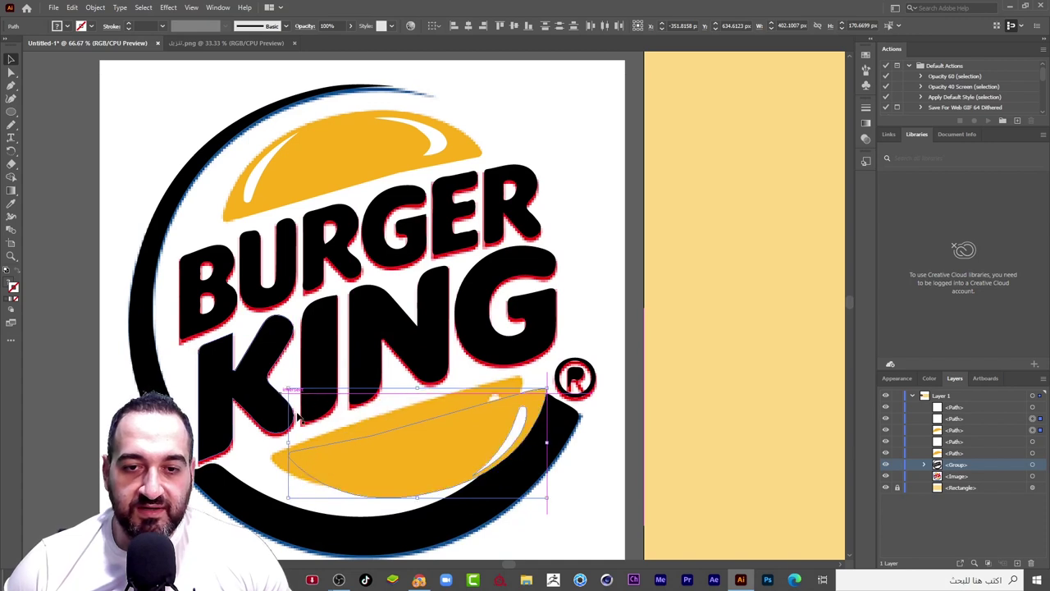
pyautogui.scroll(2, 490, 450)
pyautogui.moveTo(532, 397)
pyautogui.mouseDown()
pyautogui.moveTo(478, 359)
pyautogui.moveTo(493, 366)
pyautogui.mouseUp()
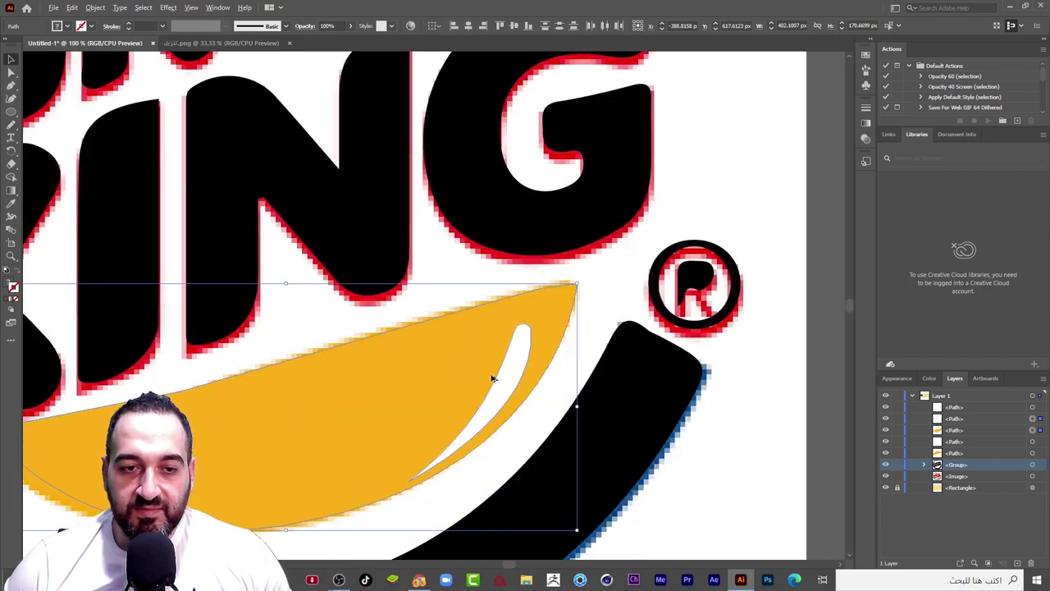
pyautogui.scroll(-3, 492, 378)
pyautogui.scroll(4, 330, 436)
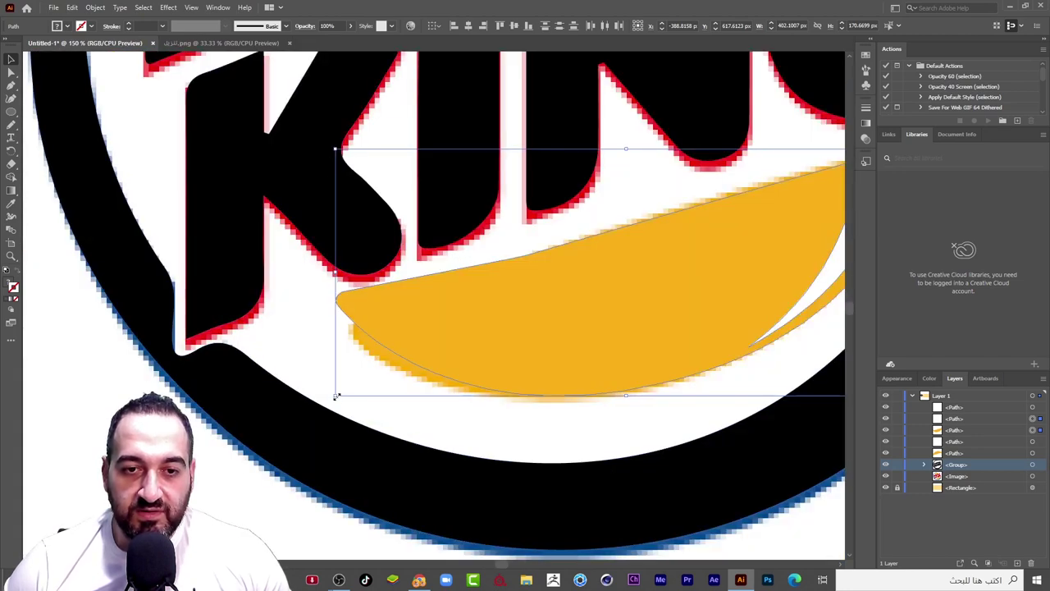
# Resize the lower bun to about 397.23 × 170.72 px so its left tip matches the original
pyautogui.moveTo(337, 396); pyautogui.dragTo(342, 396)
pyautogui.moveTo(343, 149); pyautogui.dragTo(351, 215)
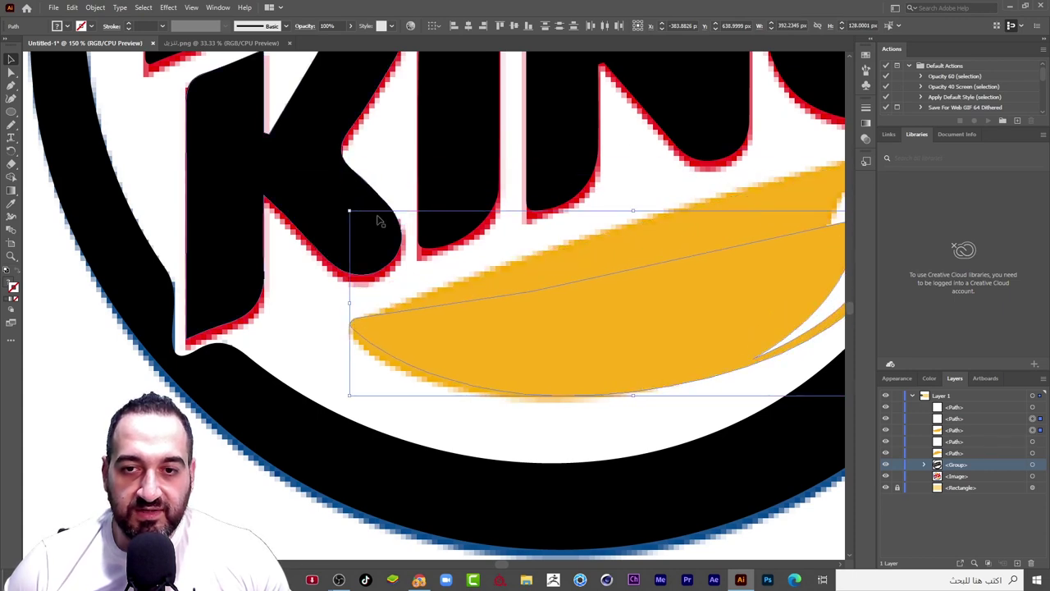
pyautogui.hotkey('ctrl', '-')
pyautogui.hotkey('ctrl', '-')
pyautogui.scroll(1, 511, 254)
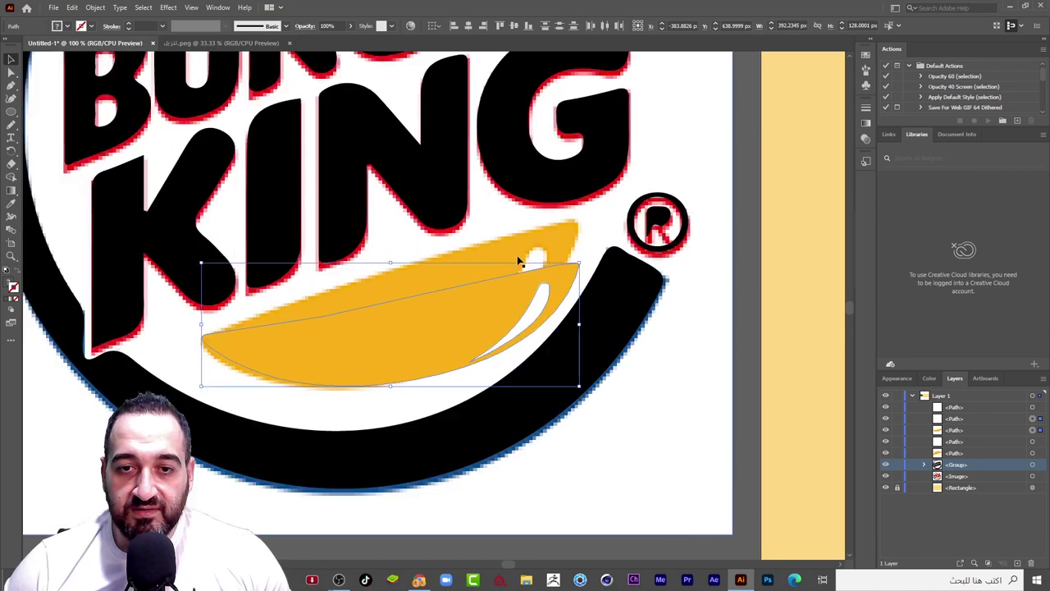
pyautogui.moveTo(520, 261)
pyautogui.mouseDown()
pyautogui.moveTo(586, 387)
pyautogui.moveTo(610, 394)
pyautogui.mouseUp()
pyautogui.scroll(1, 176, 342)
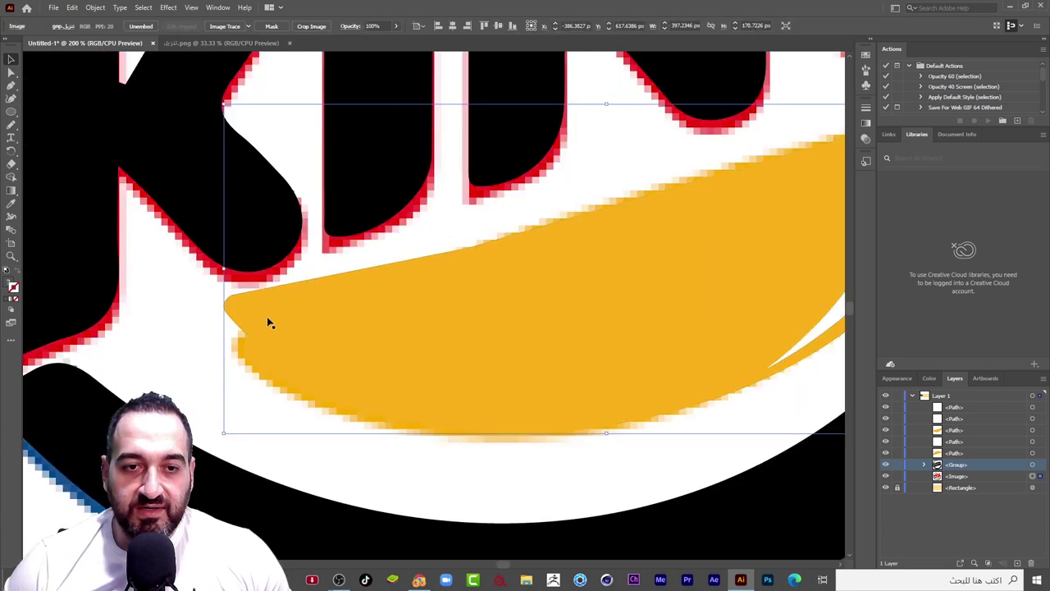
# Move the lower bun's left and top-right anchors onto the original tips and reshape the upper edge
pyautogui.click(10, 73)
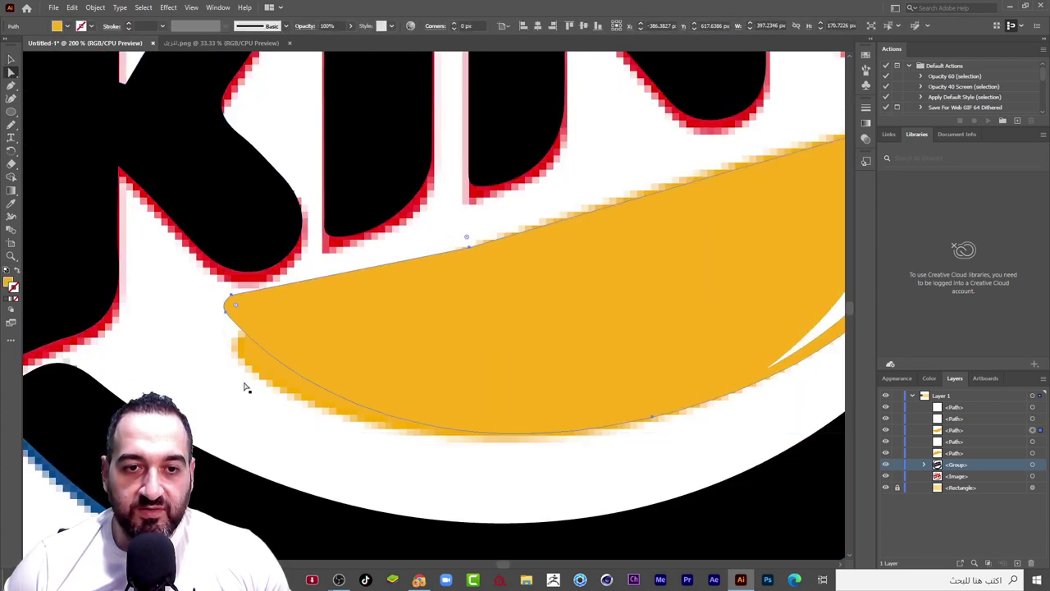
pyautogui.click(227, 309)
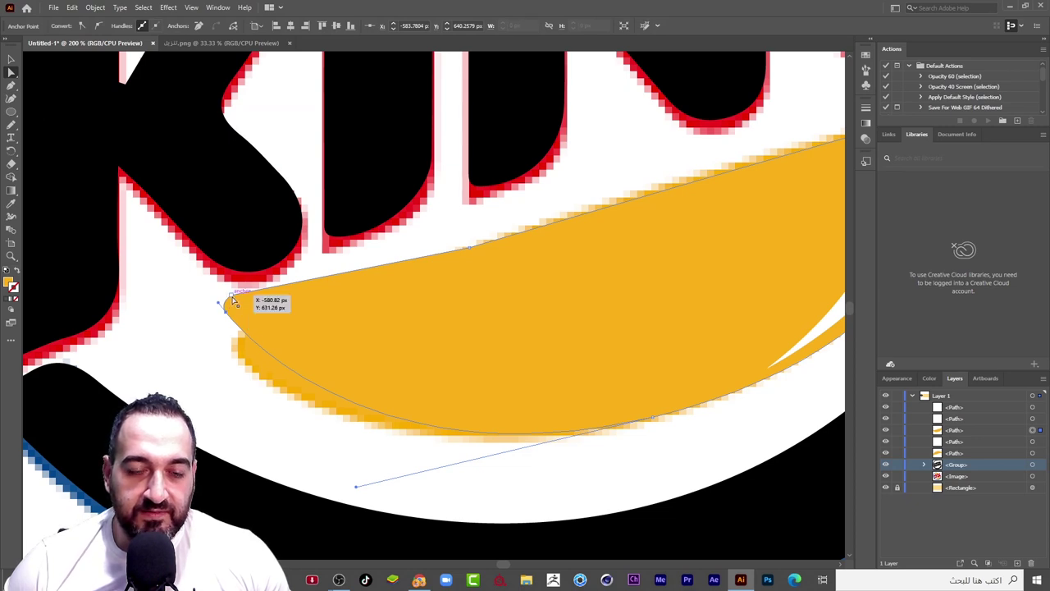
pyautogui.moveTo(233, 301)
pyautogui.mouseDown()
pyautogui.moveTo(266, 353)
pyautogui.moveTo(230, 328)
pyautogui.mouseUp()
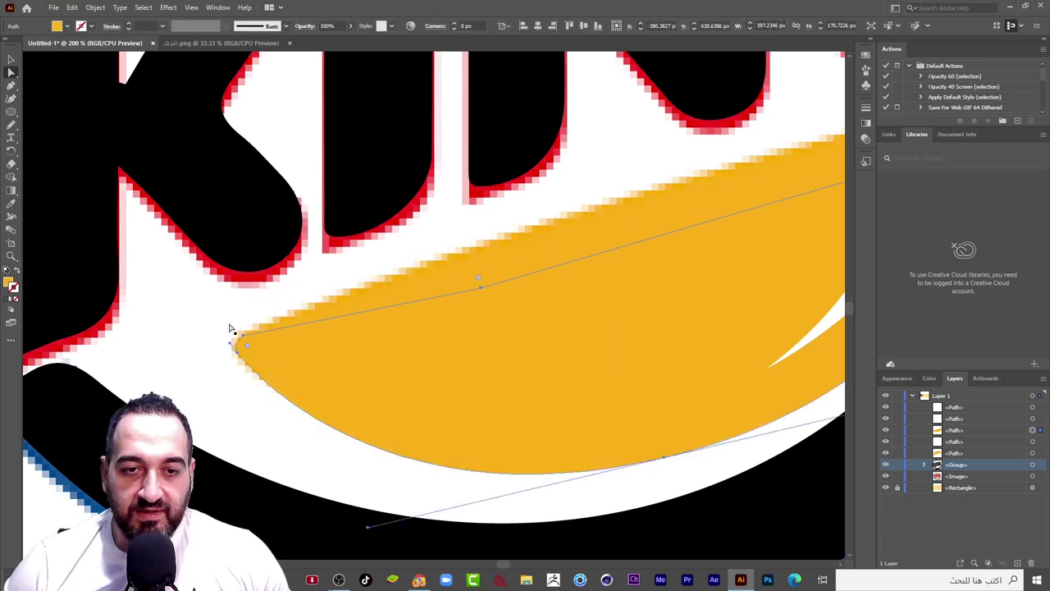
pyautogui.scroll(-3, 151, 354)
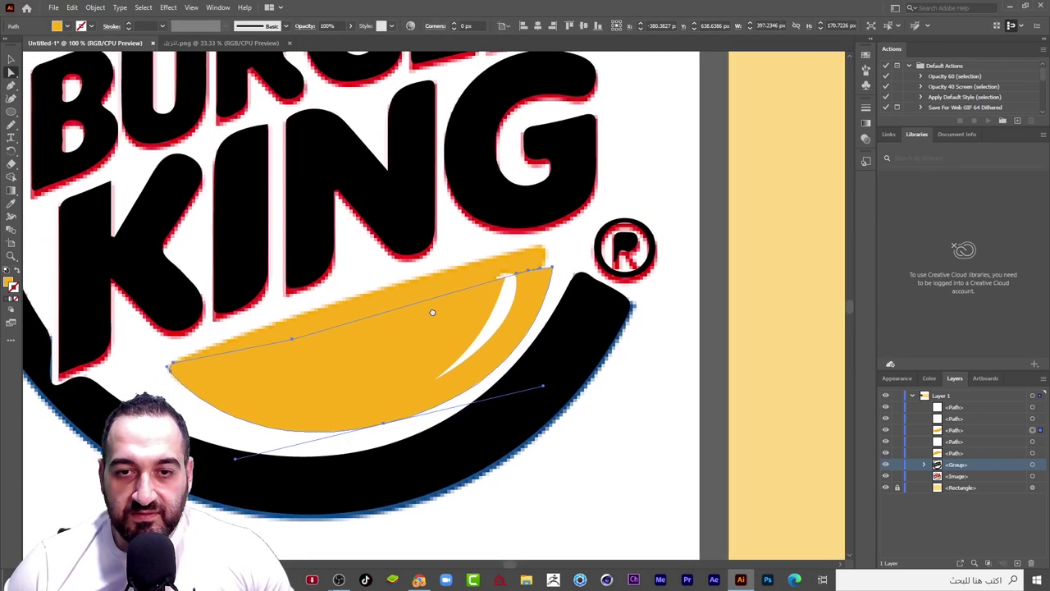
pyautogui.scroll(2, 426, 300)
pyautogui.click(622, 257)
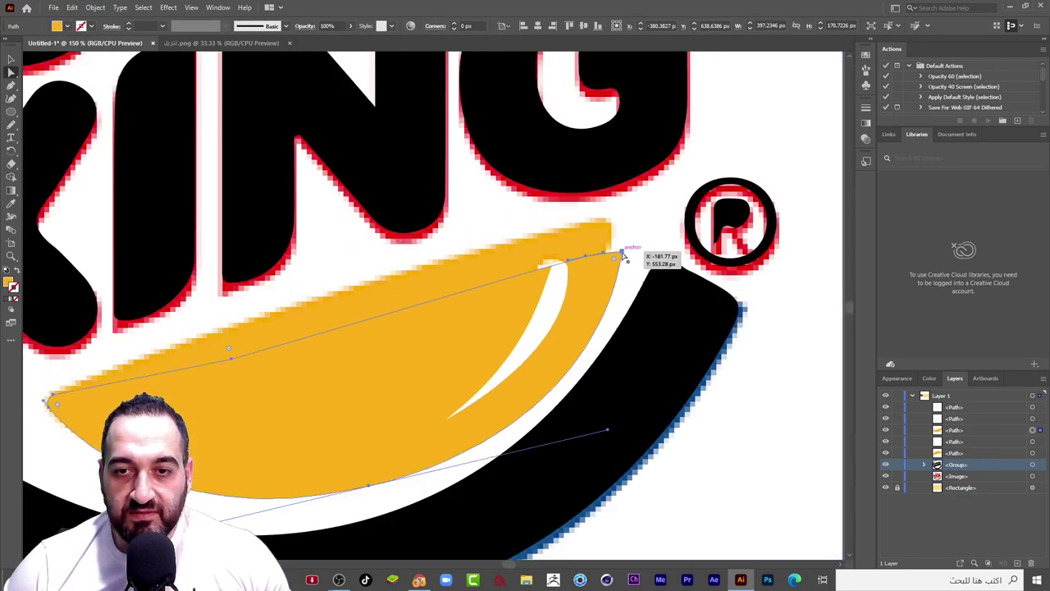
pyautogui.moveTo(623, 256); pyautogui.dragTo(609, 220)
pyautogui.moveTo(588, 261); pyautogui.dragTo(557, 228)
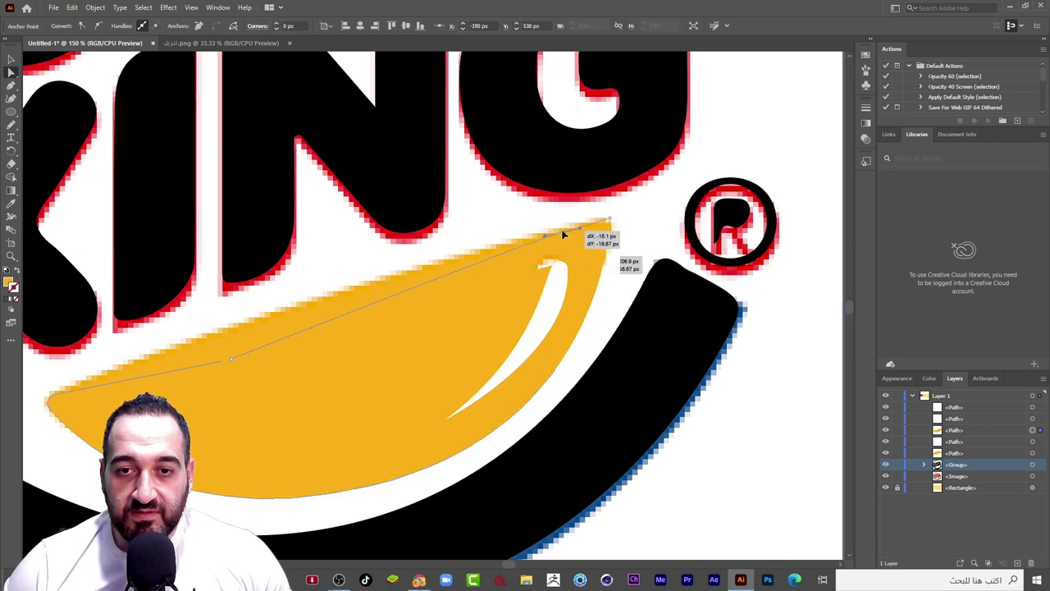
pyautogui.moveTo(488, 300); pyautogui.dragTo(483, 302)
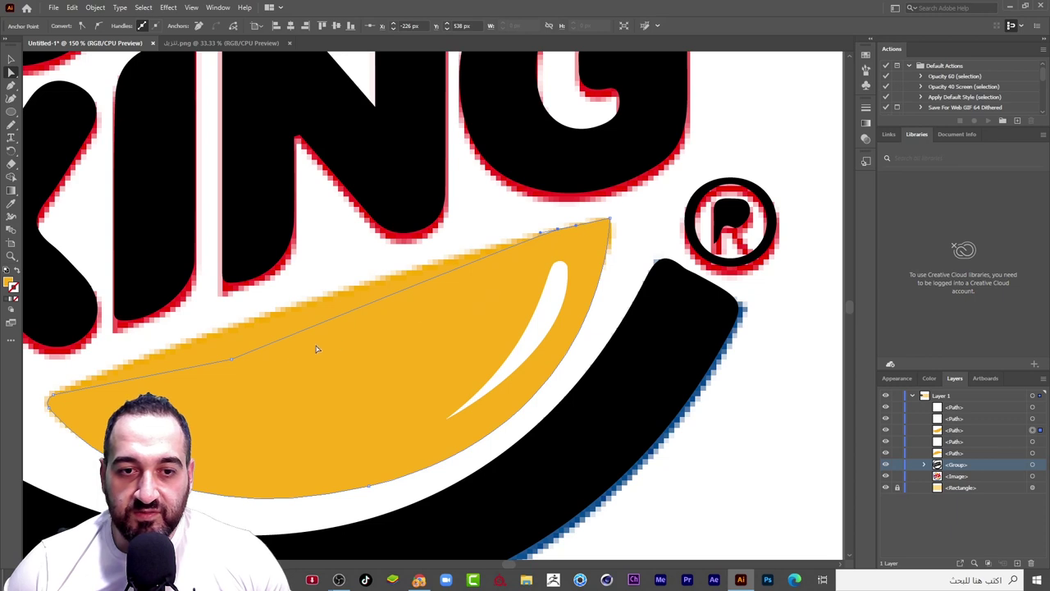
pyautogui.moveTo(231, 359); pyautogui.dragTo(226, 329)
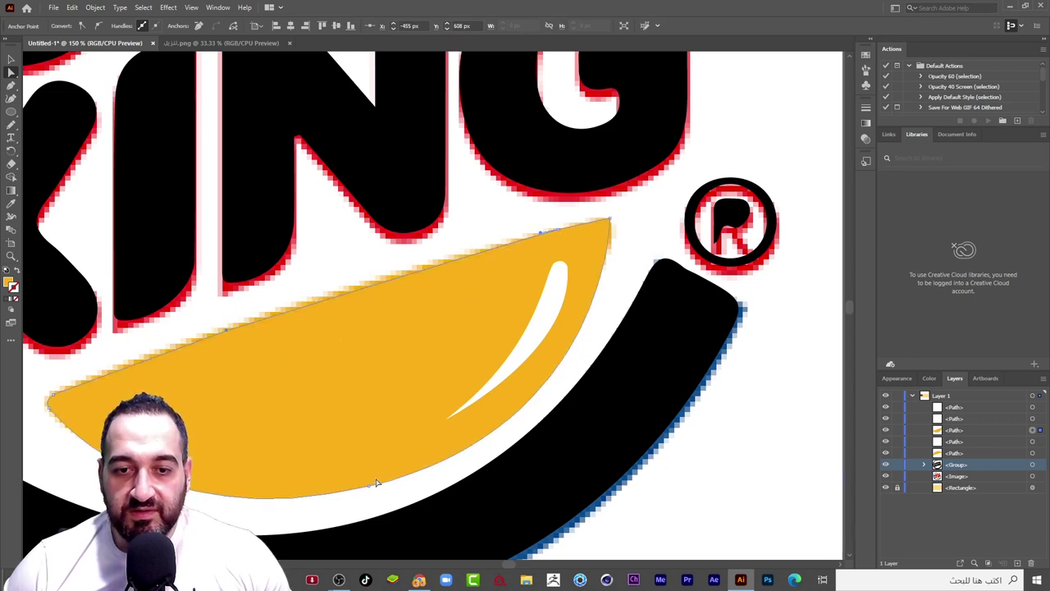
# Reshape the bun's lower edge so it hugs the black curve
pyautogui.moveTo(369, 490)
pyautogui.mouseDown()
pyautogui.moveTo(362, 427)
pyautogui.moveTo(369, 453)
pyautogui.mouseUp()
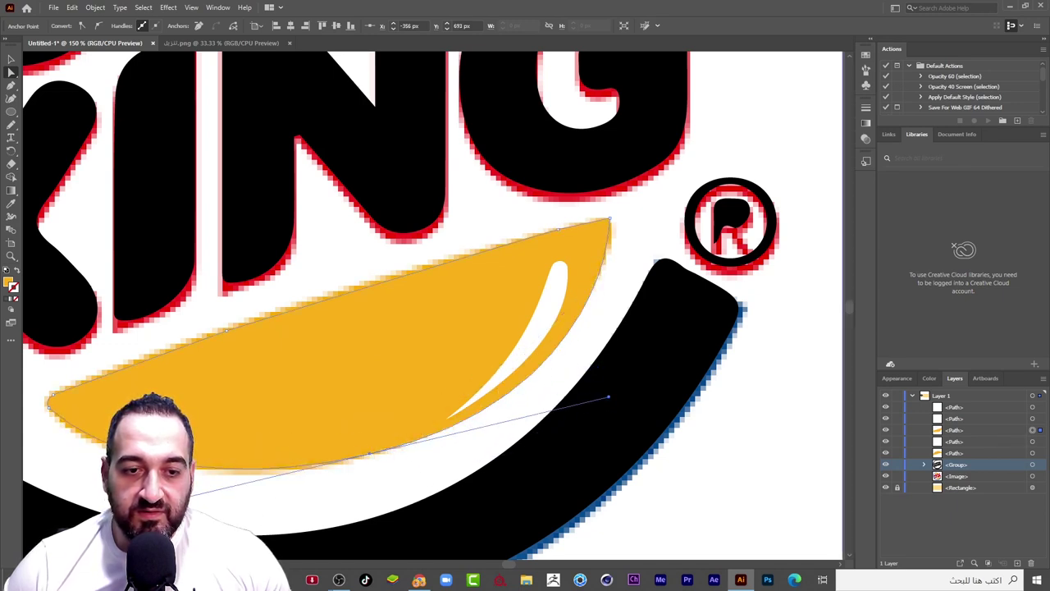
pyautogui.click(246, 484)
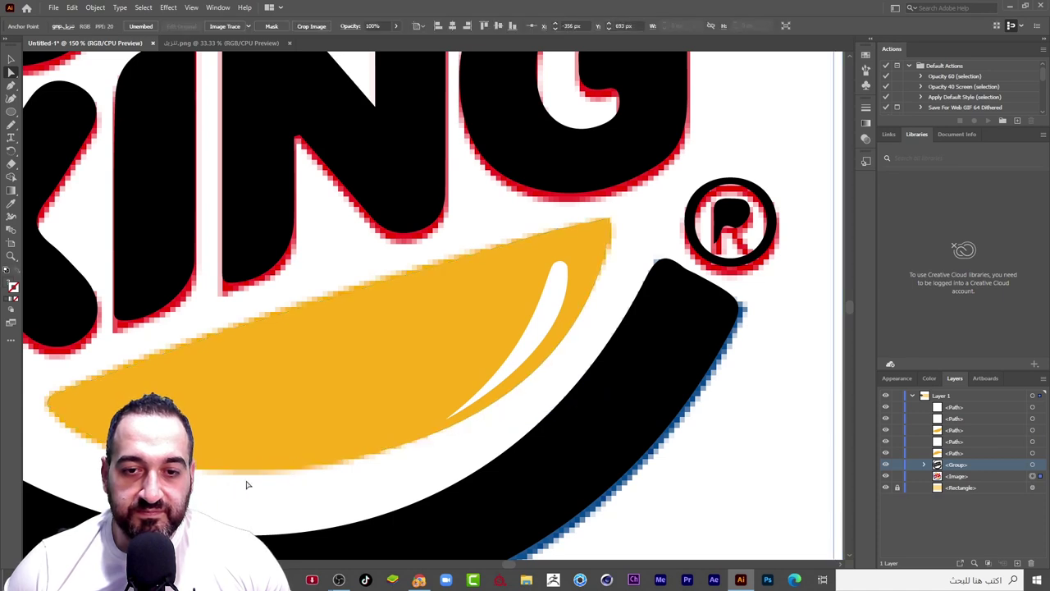
pyautogui.click(367, 457)
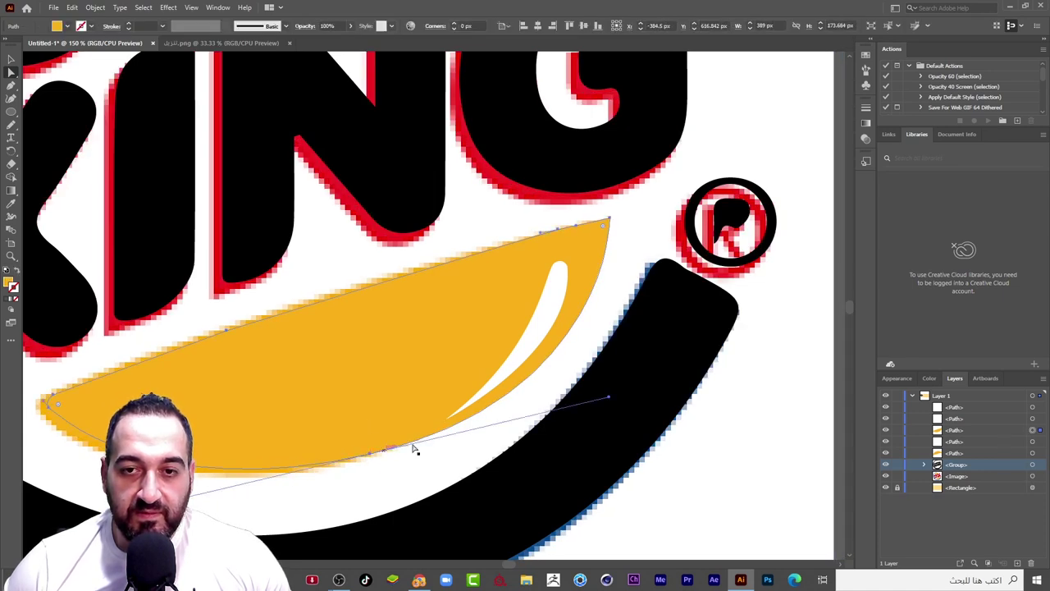
pyautogui.moveTo(605, 398); pyautogui.dragTo(552, 395)
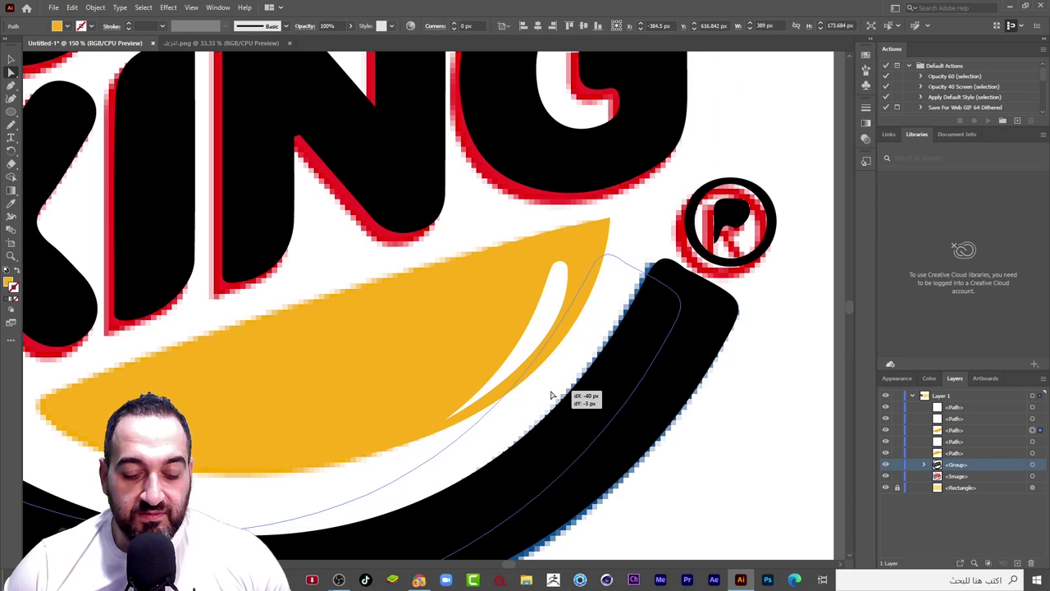
pyautogui.moveTo(484, 421); pyautogui.dragTo(384, 452)
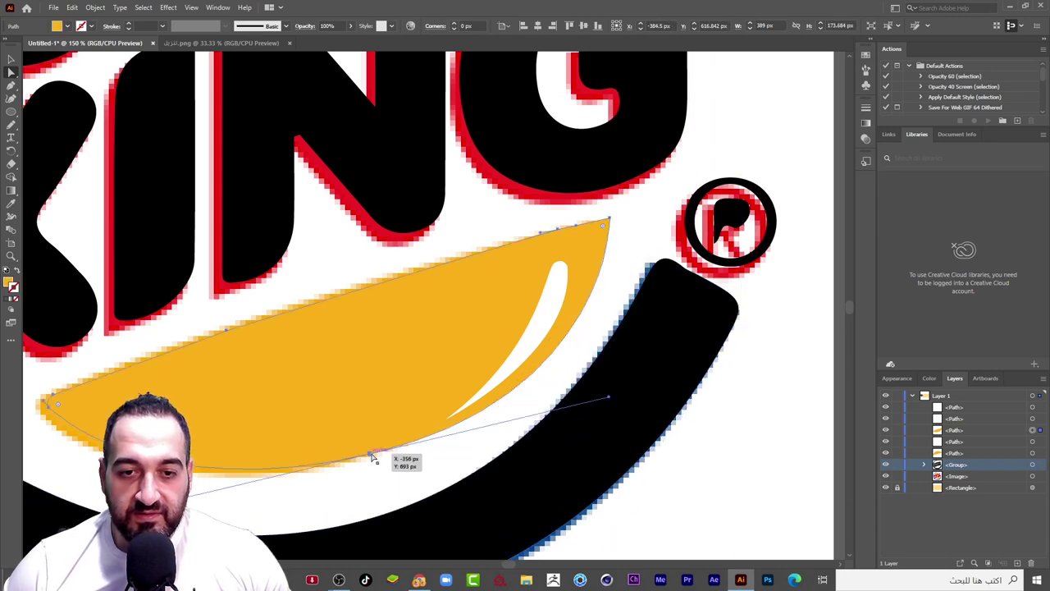
pyautogui.click(372, 455)
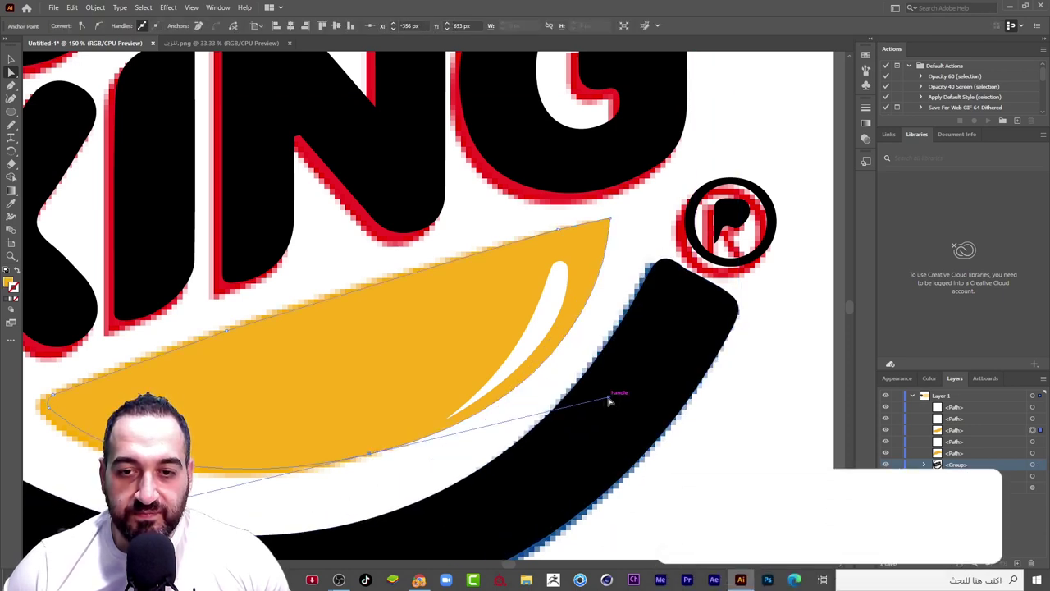
pyautogui.moveTo(608, 400); pyautogui.dragTo(565, 403)
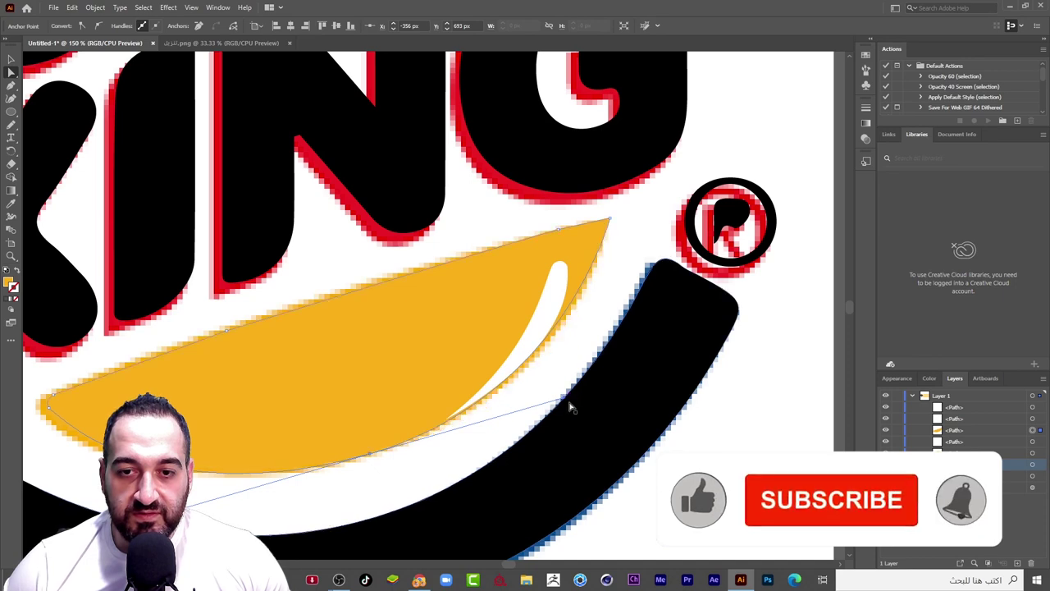
pyautogui.moveTo(564, 404); pyautogui.dragTo(579, 399)
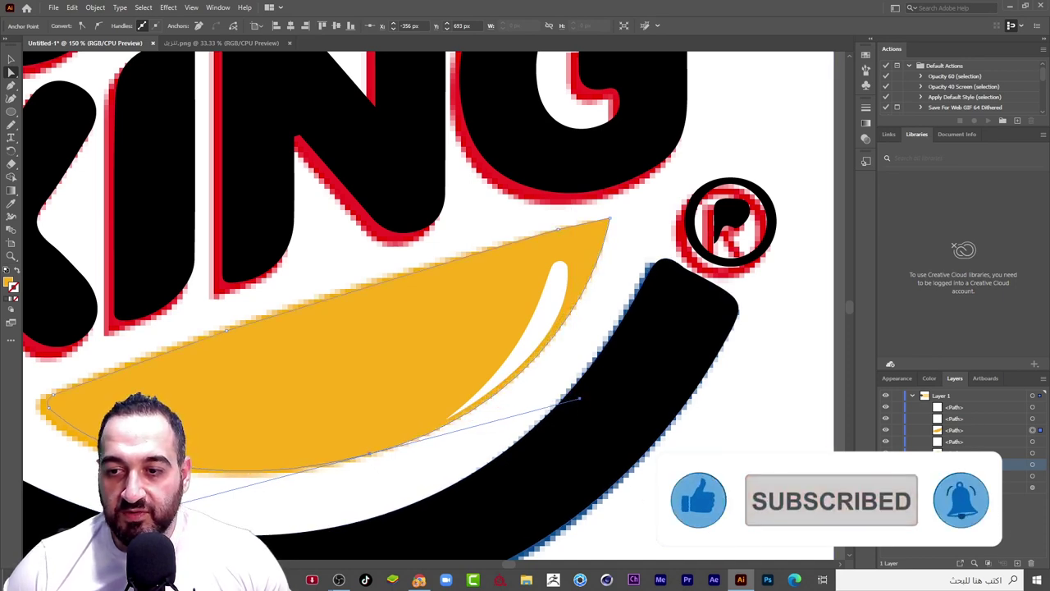
# Unhide the white crescent highlight and position it over the lower bun's white streak
pyautogui.click(886, 430)
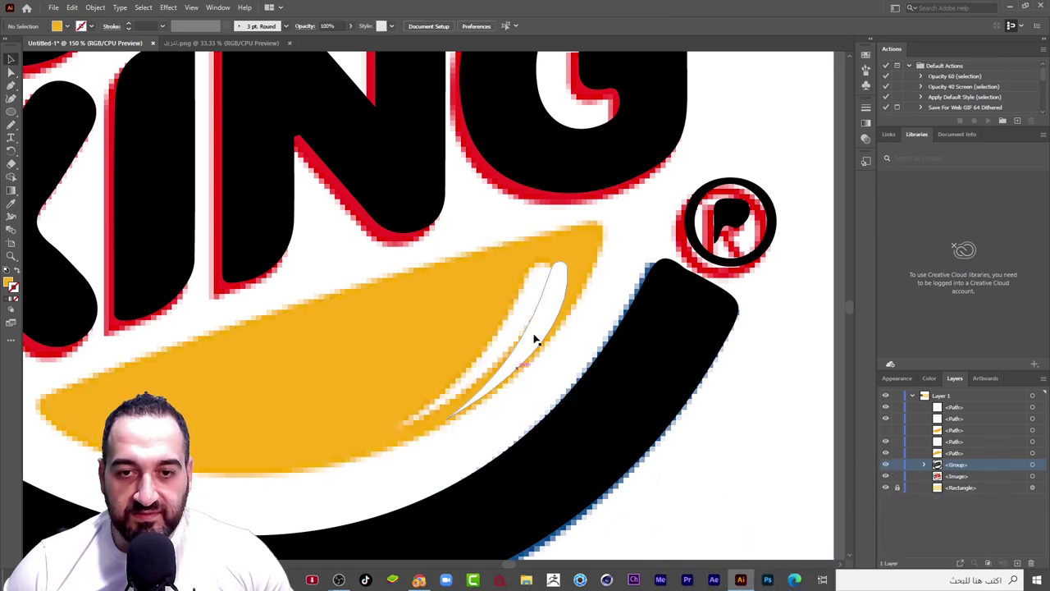
pyautogui.moveTo(535, 339)
pyautogui.mouseDown()
pyautogui.moveTo(497, 435)
pyautogui.moveTo(409, 424)
pyautogui.mouseUp()
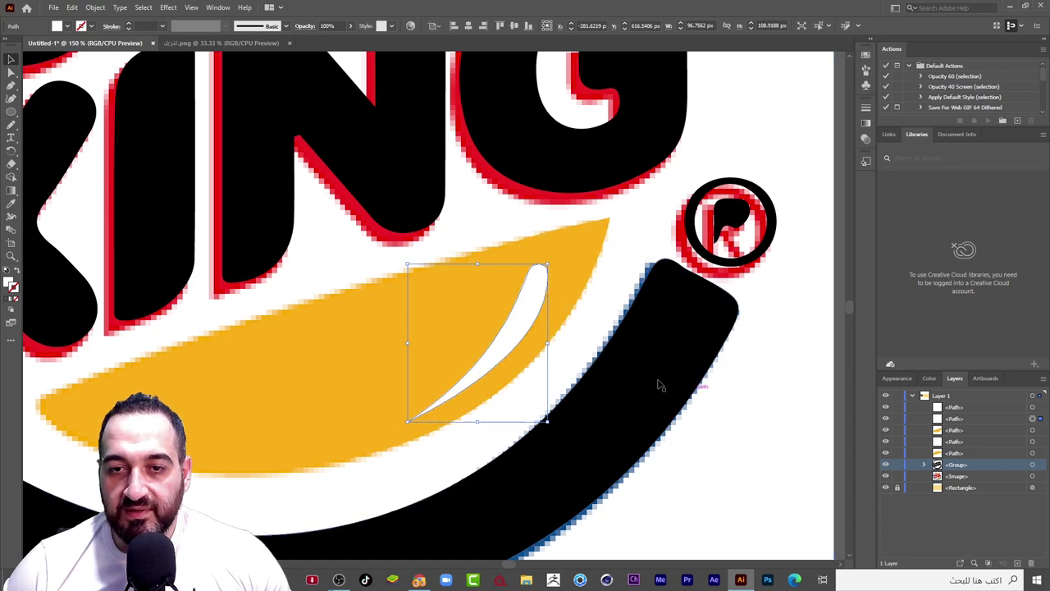
pyautogui.hotkey('ctrl', '-')
pyautogui.hotkey('ctrl', '-')
pyautogui.hotkey('ctrl', '-')
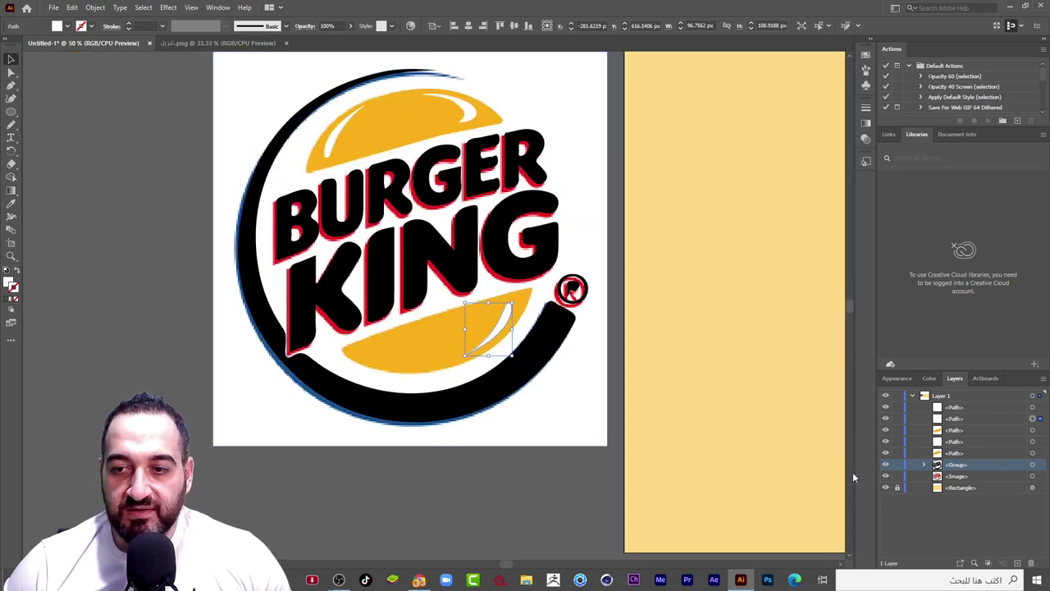
pyautogui.click(885, 475)
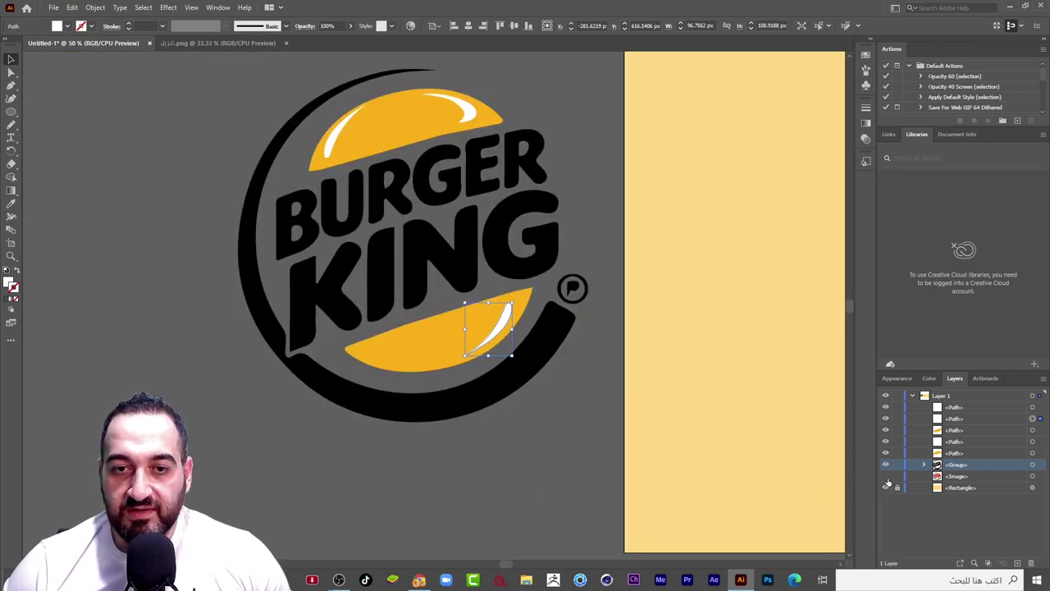
pyautogui.click(480, 485)
pyautogui.moveTo(468, 484); pyautogui.dragTo(436, 487)
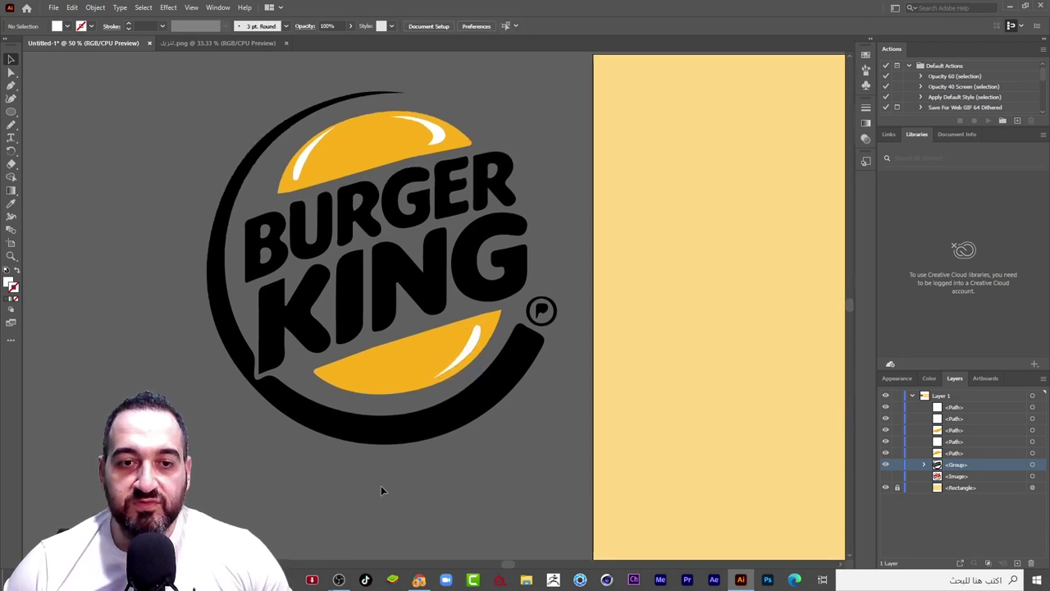
pyautogui.moveTo(319, 473); pyautogui.dragTo(314, 485)
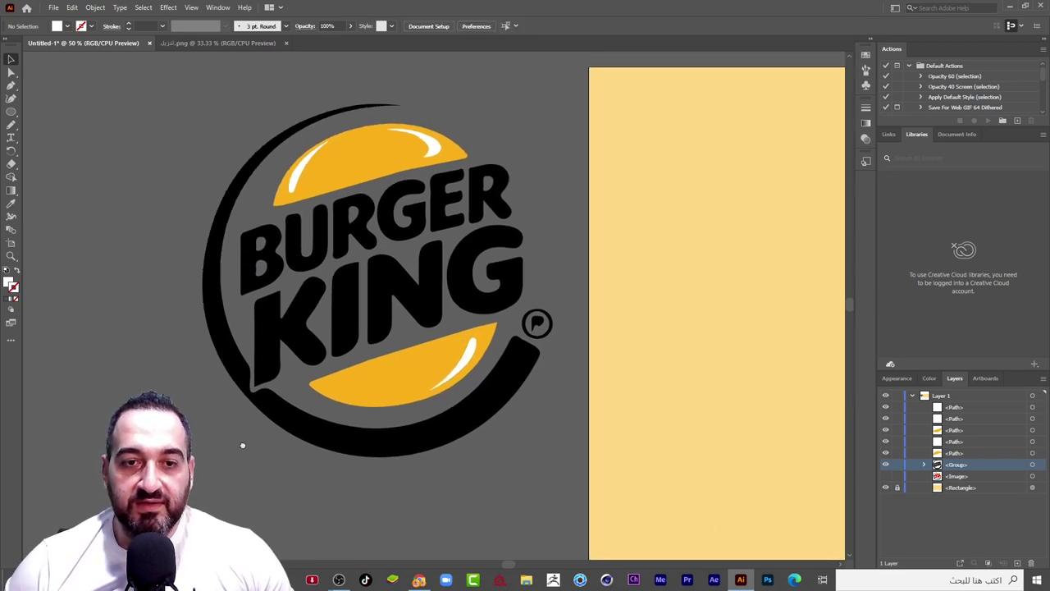
pyautogui.moveTo(241, 433); pyautogui.dragTo(242, 451)
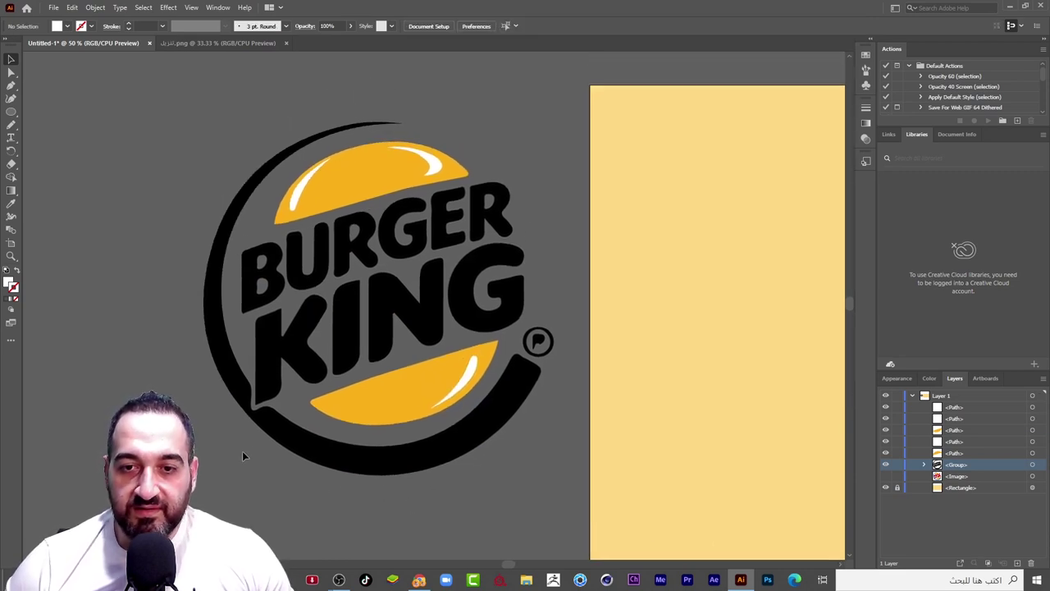
pyautogui.click(885, 476)
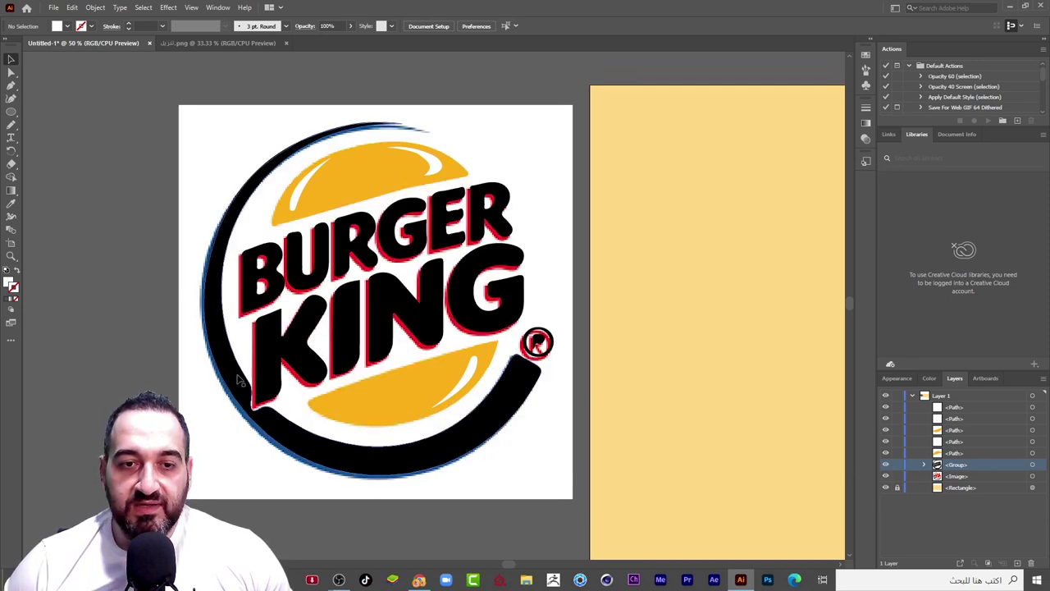
pyautogui.scroll(1, 236, 384)
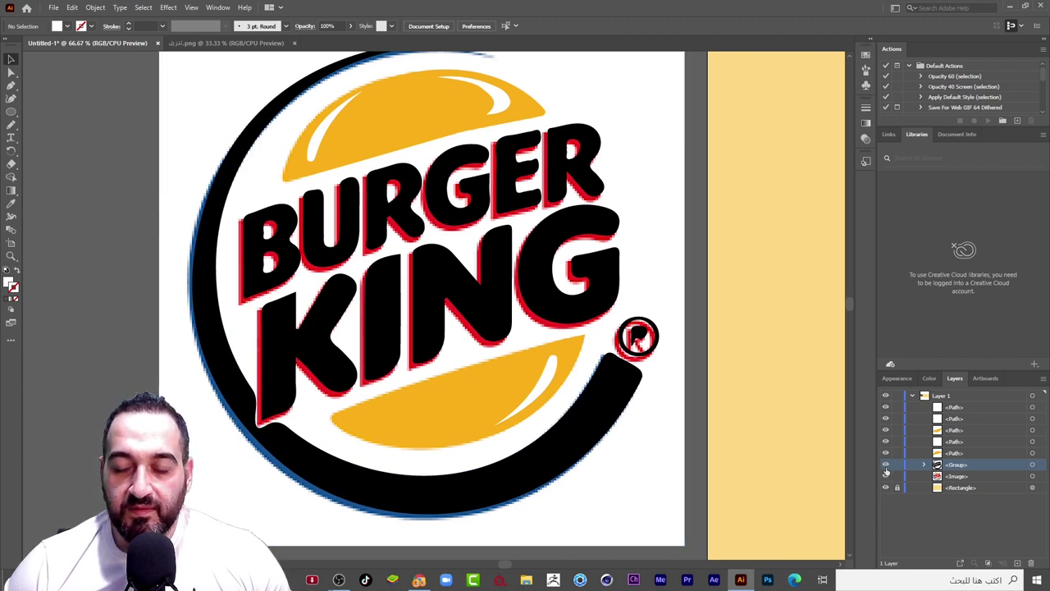
pyautogui.click(886, 465)
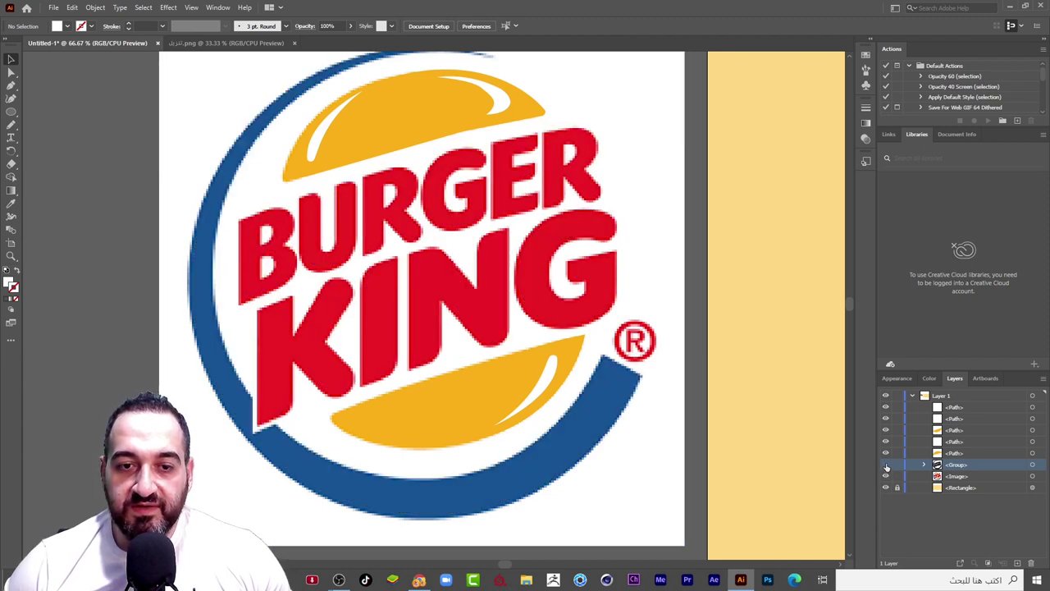
# Fill the traced group's outer ring with the dark blue sampled from the original logo
pyautogui.click(886, 465)
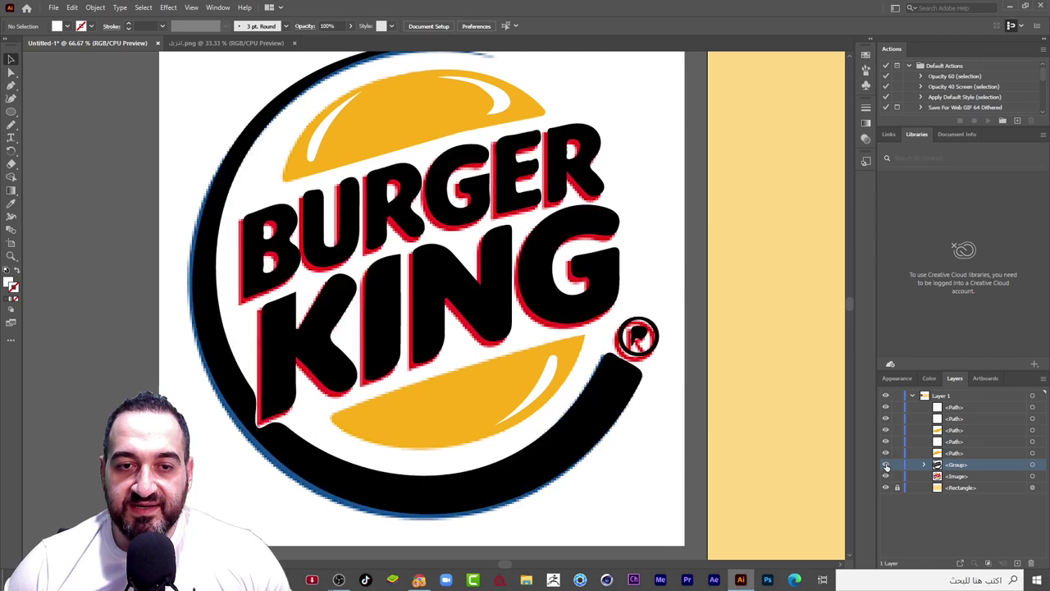
pyautogui.doubleClick(226, 379)
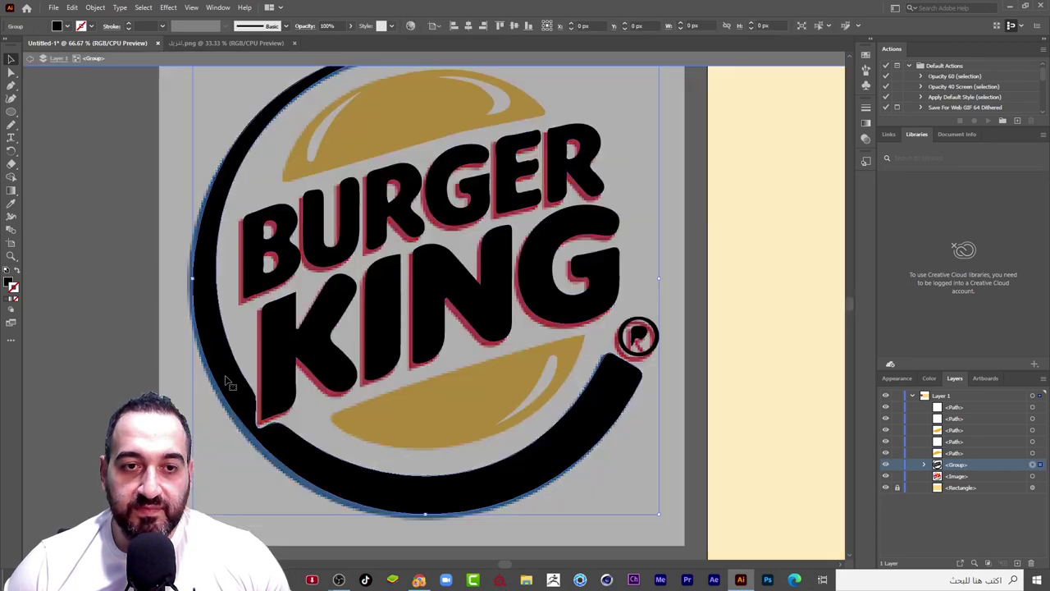
pyautogui.click(14, 207)
pyautogui.click(235, 417)
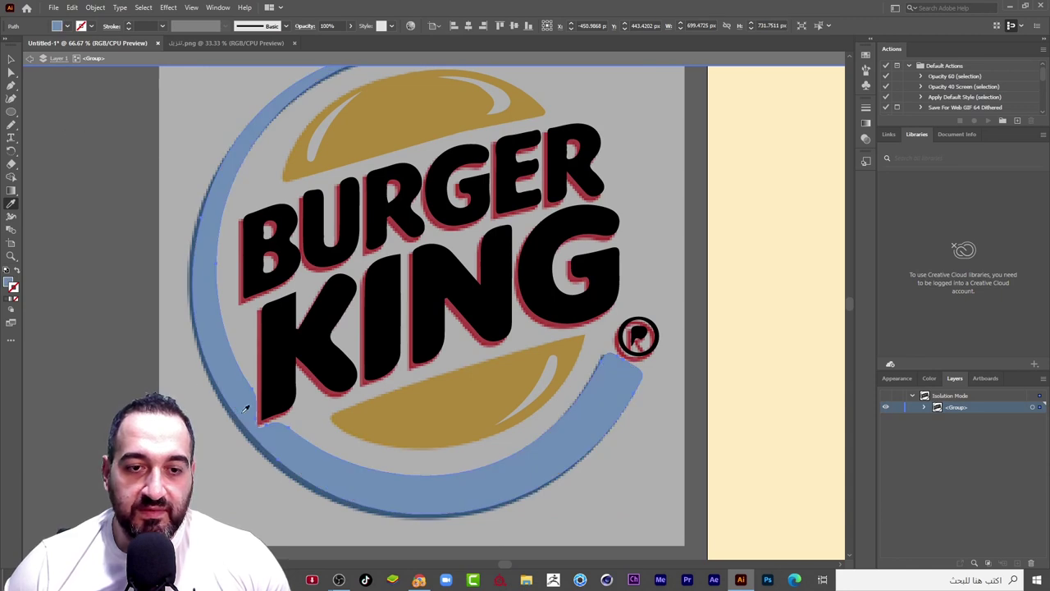
pyautogui.scroll(4, 241, 460)
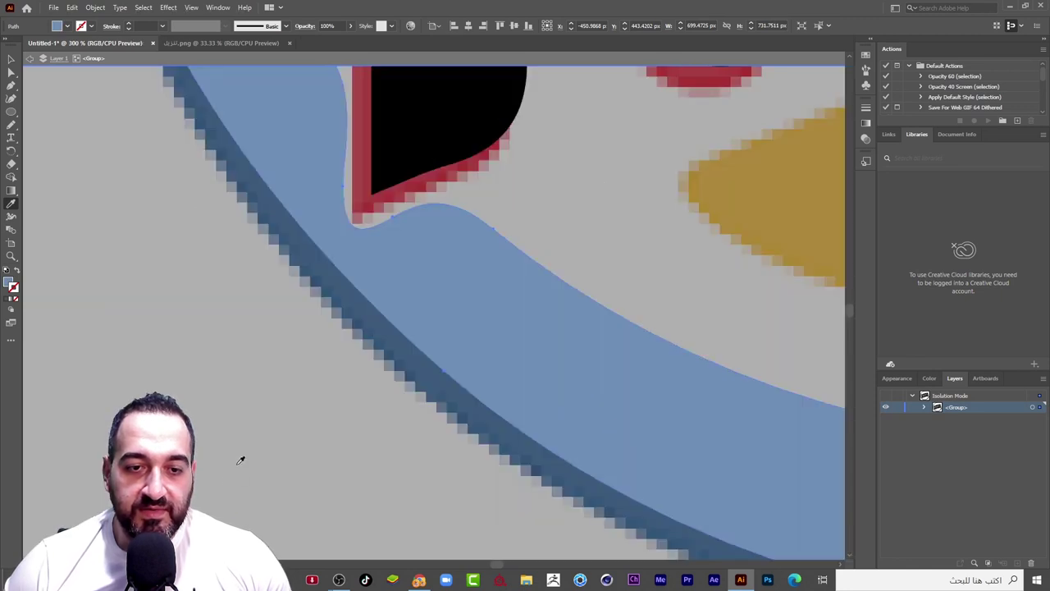
pyautogui.click(370, 329)
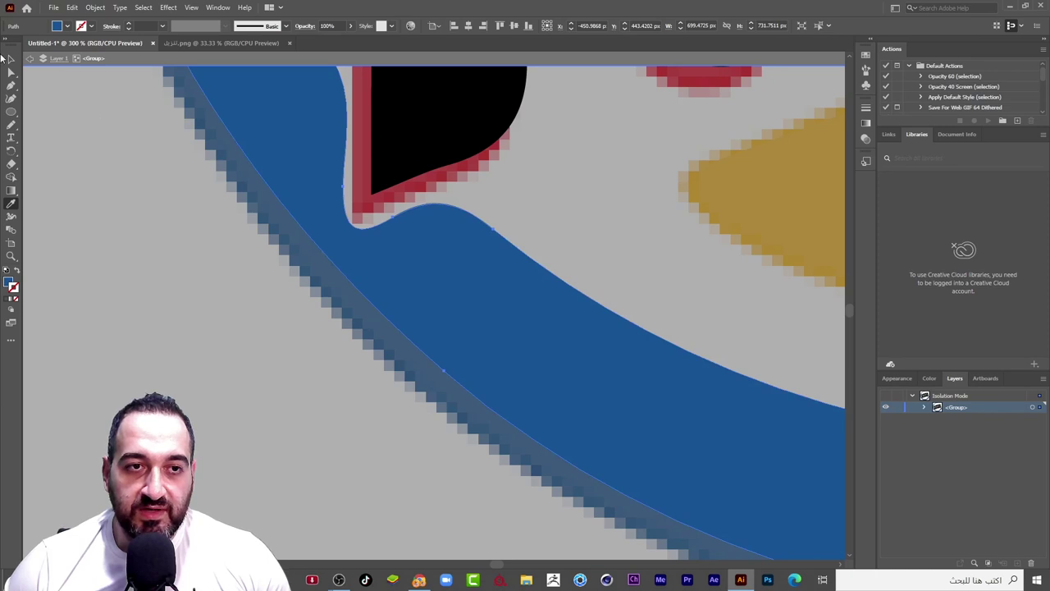
pyautogui.doubleClick(180, 274)
pyautogui.scroll(-4, 196, 415)
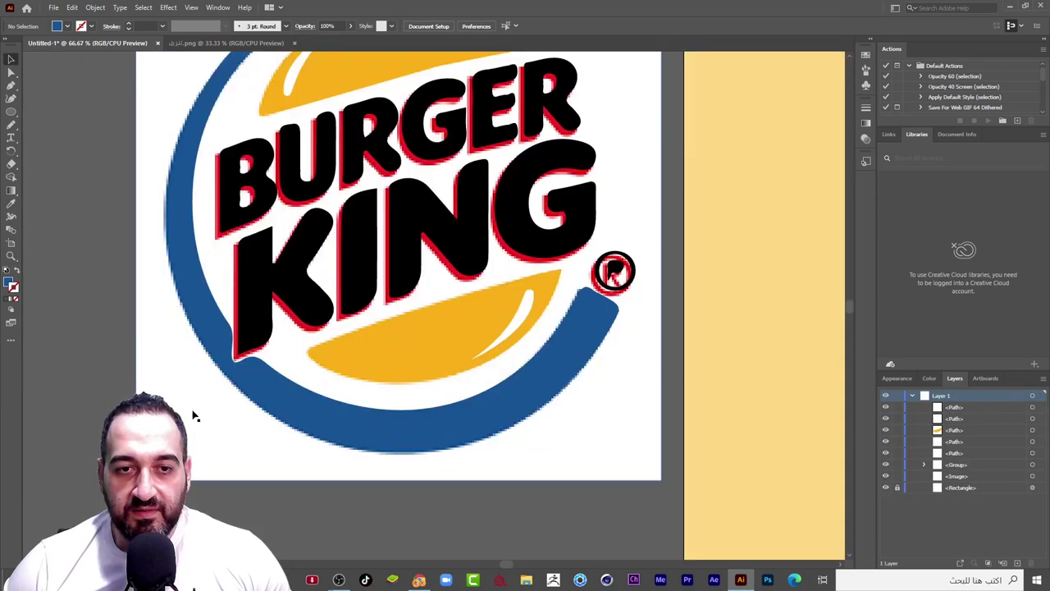
pyautogui.scroll(-1, 145, 456)
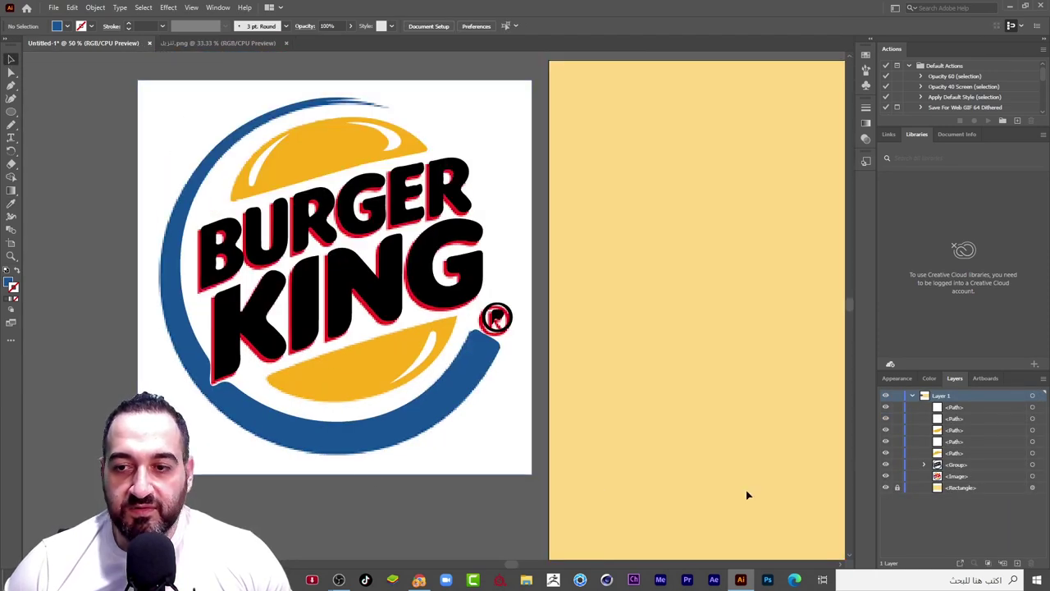
pyautogui.click(885, 475)
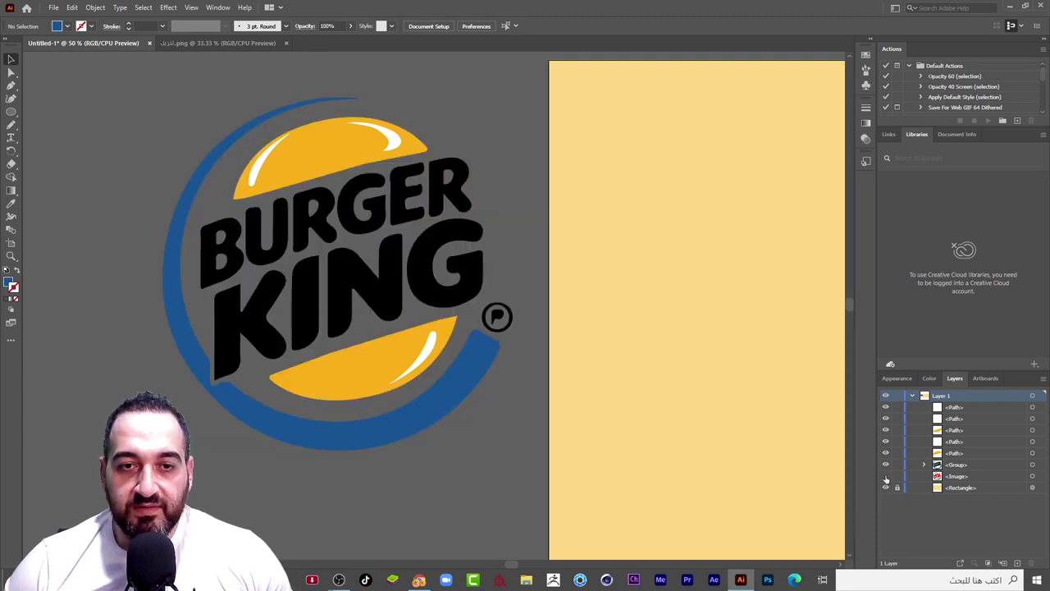
pyautogui.click(885, 476)
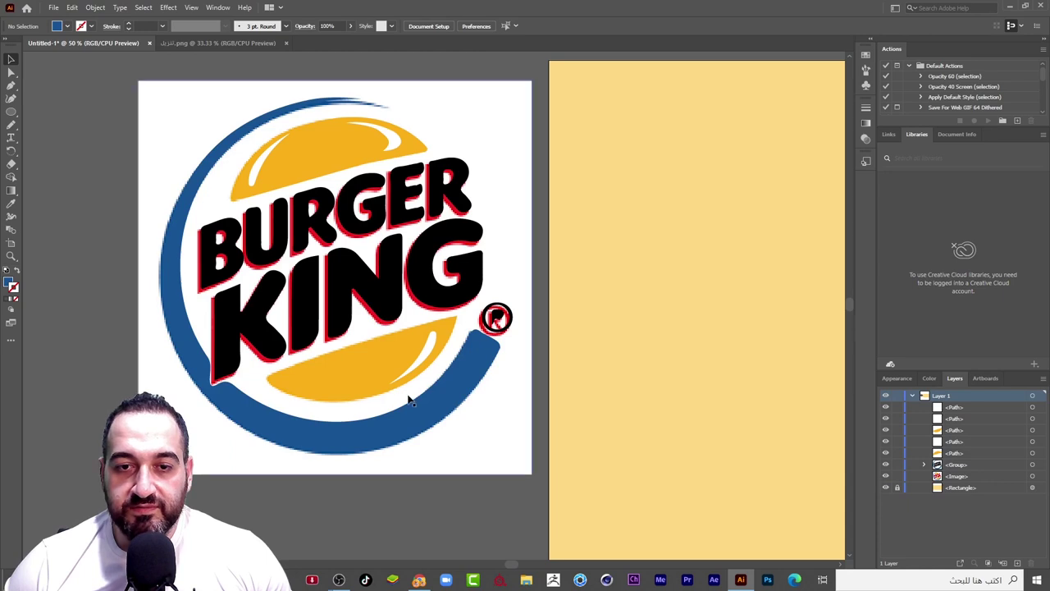
pyautogui.keyDown('alt'); pyautogui.scroll(-1, 434, 425); pyautogui.keyUp('alt')
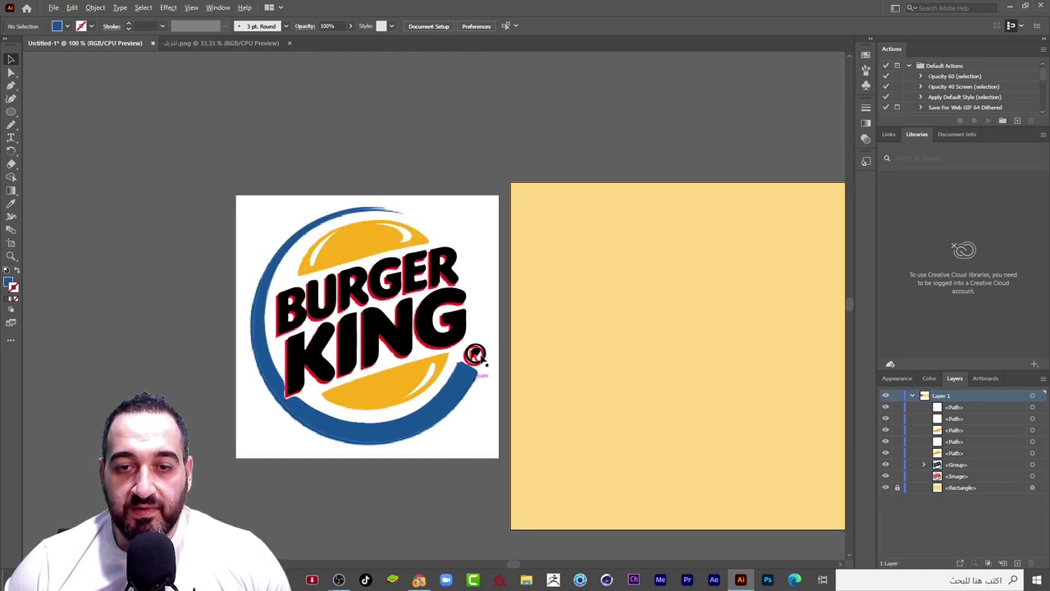
pyautogui.keyDown('alt'); pyautogui.scroll(5, 477, 365); pyautogui.keyUp('alt')
pyautogui.keyDown('alt'); pyautogui.scroll(1, 482, 256); pyautogui.keyUp('alt')
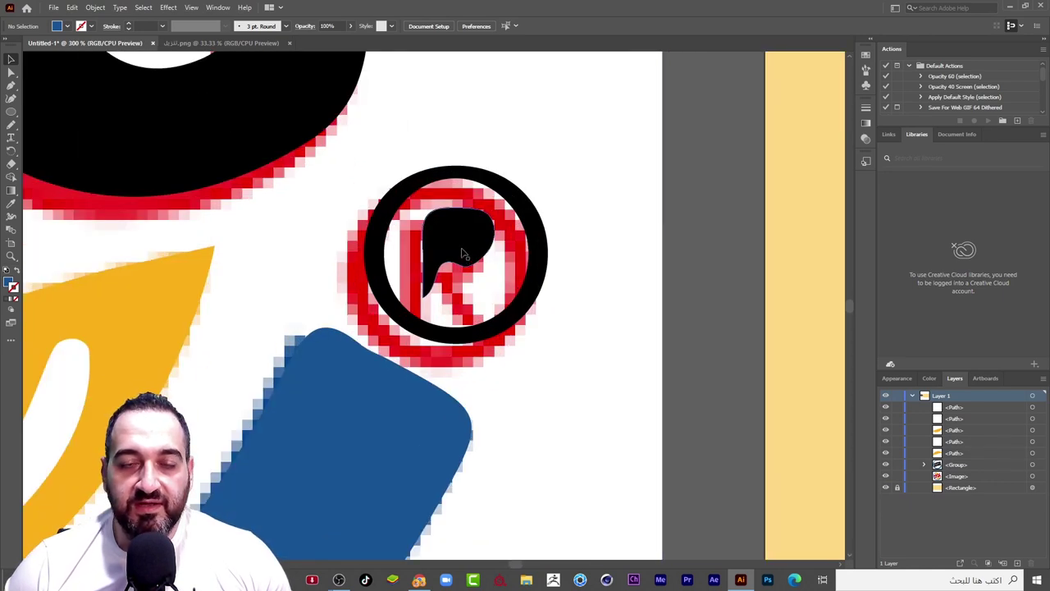
# Move and resize the traced ® ring to sit exactly over the original mark
pyautogui.doubleClick(537, 277)
pyautogui.moveTo(535, 276)
pyautogui.mouseDown()
pyautogui.moveTo(640, 163)
pyautogui.moveTo(501, 325)
pyautogui.mouseUp()
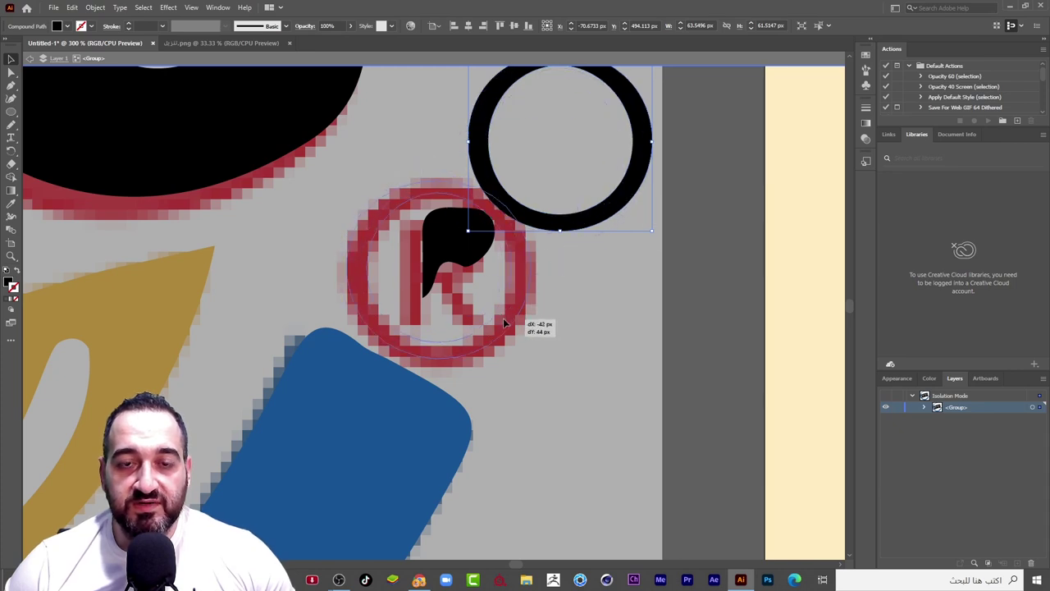
pyautogui.moveTo(439, 358); pyautogui.dragTo(440, 364)
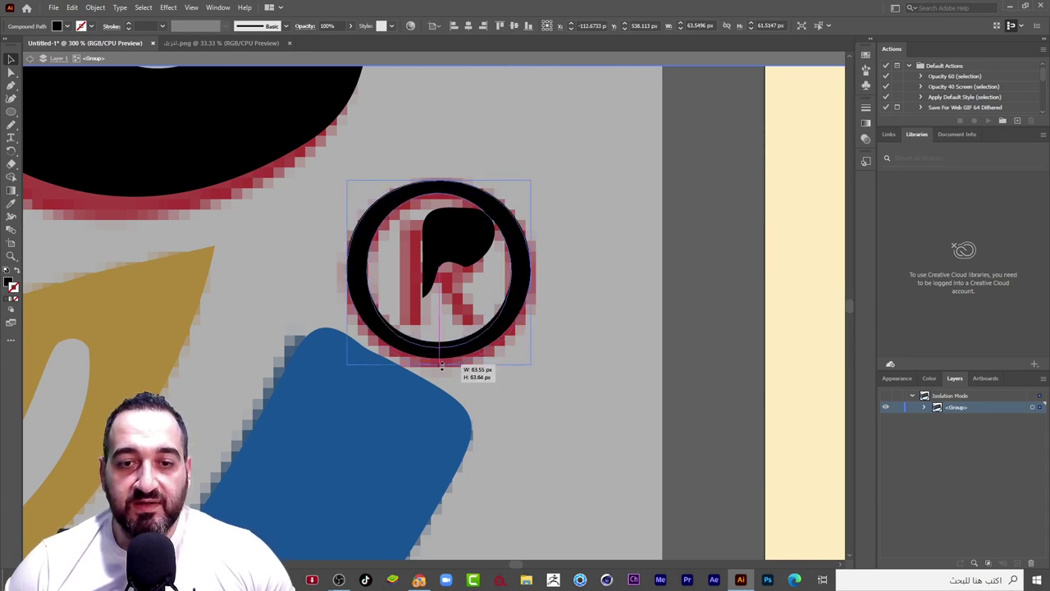
pyautogui.moveTo(531, 270); pyautogui.dragTo(537, 271)
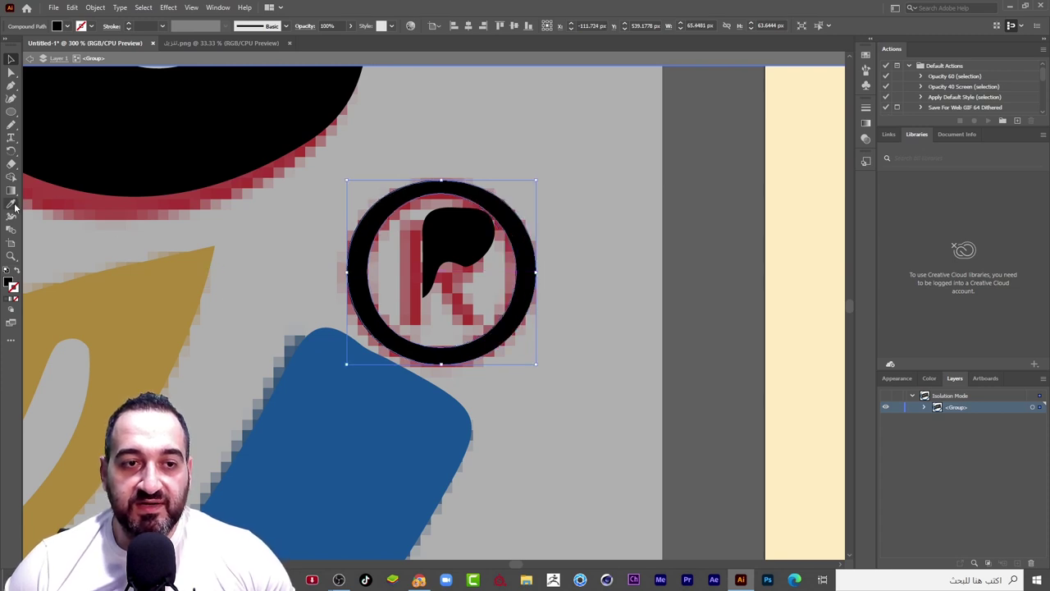
# Fill the ring with the original's red and delete the stray black blob inside it
pyautogui.click(12, 205)
pyautogui.click(60, 192)
pyautogui.click(11, 59)
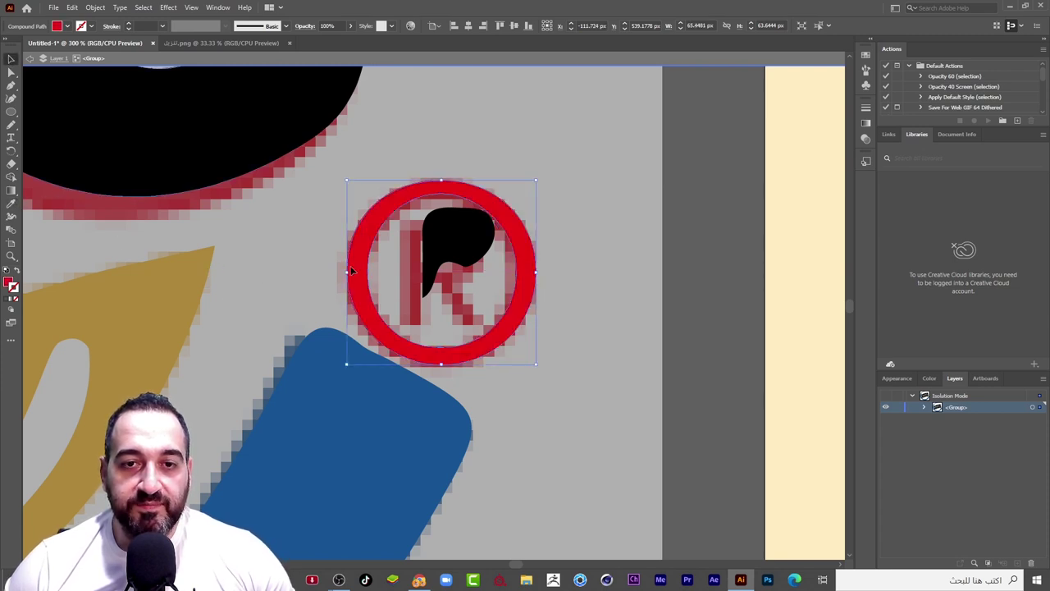
pyautogui.click(474, 251)
pyautogui.press('Delete')
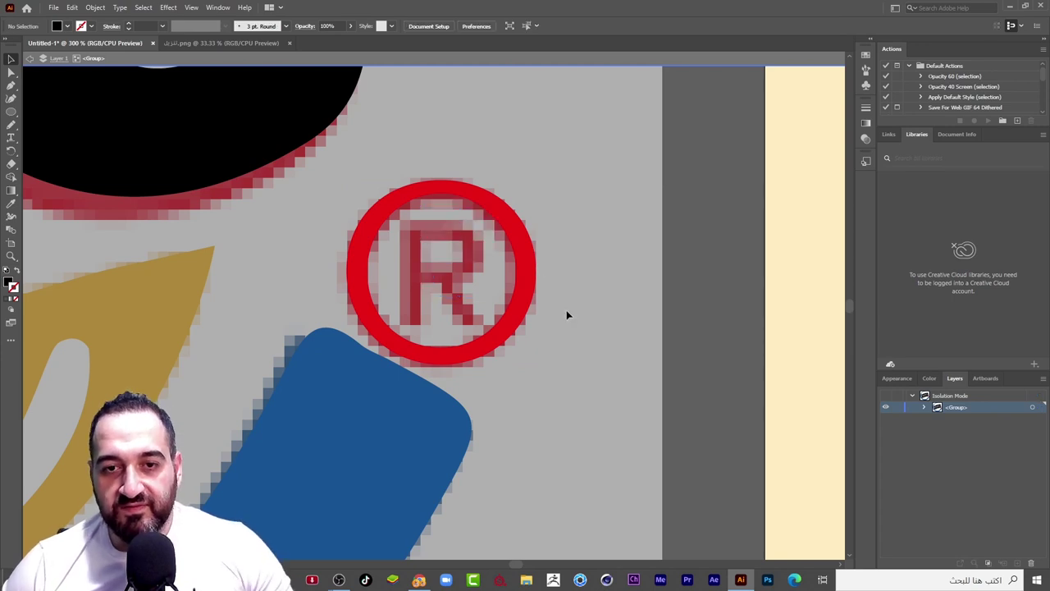
pyautogui.press('Escape')
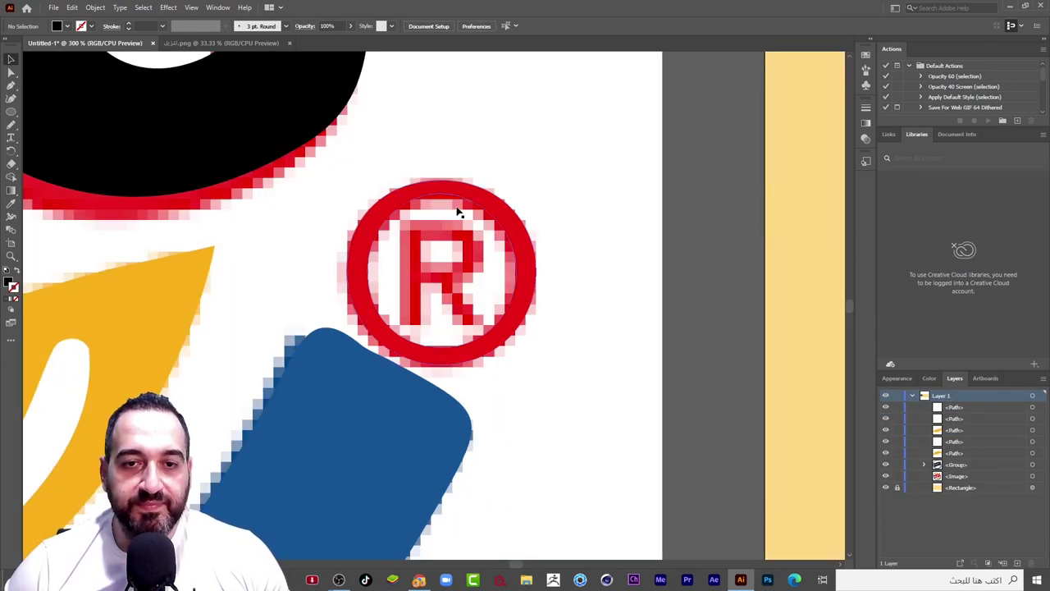
# Add a new ® text object beside the original ® mark
pyautogui.scroll(-2, 454, 291)
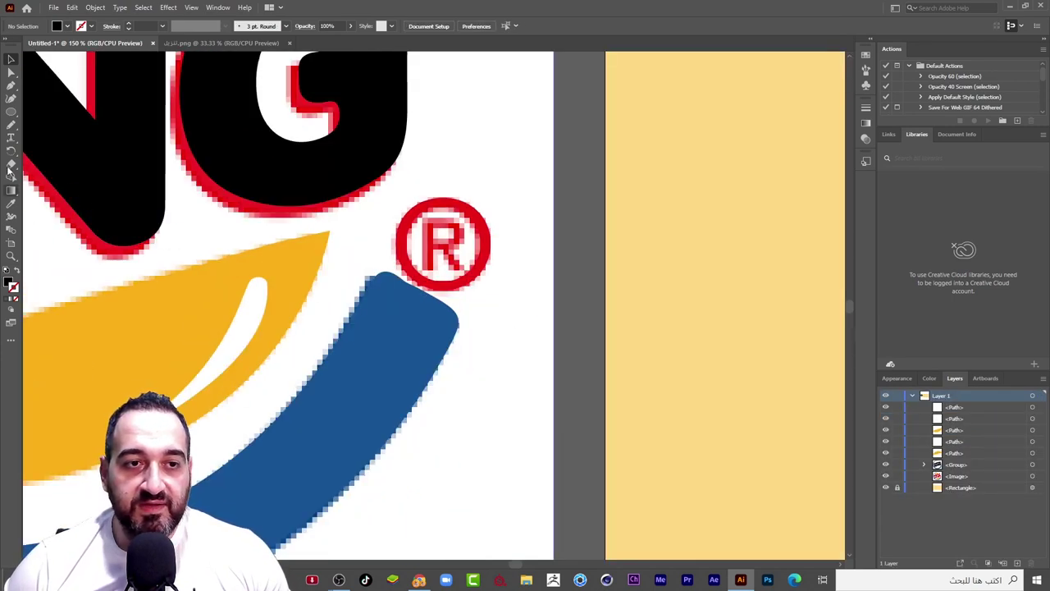
pyautogui.scroll(1, 417, 281)
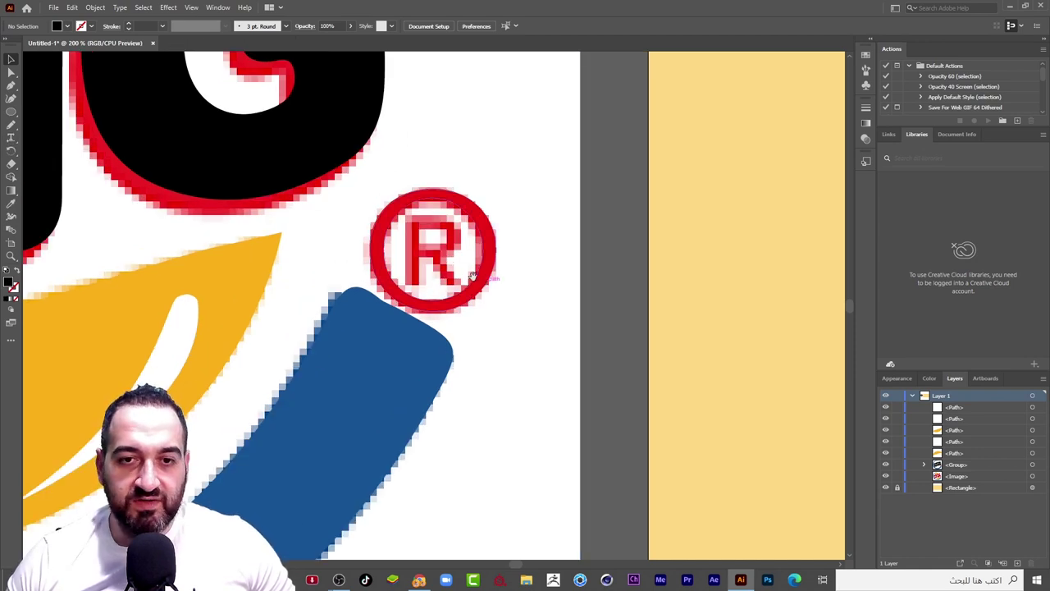
pyautogui.moveTo(438, 256); pyautogui.dragTo(348, 241)
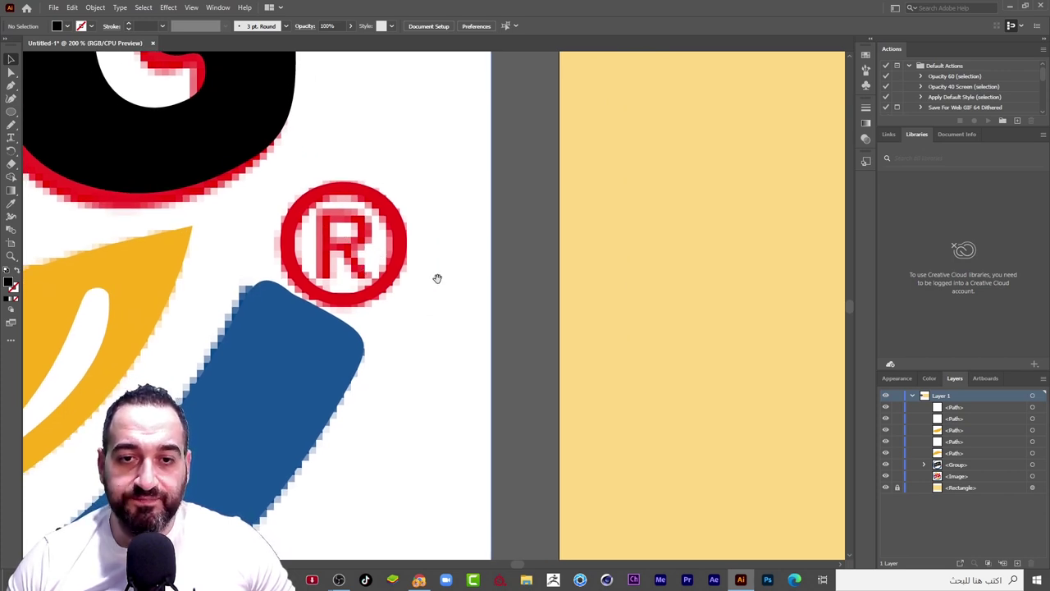
pyautogui.moveTo(437, 278); pyautogui.dragTo(433, 274)
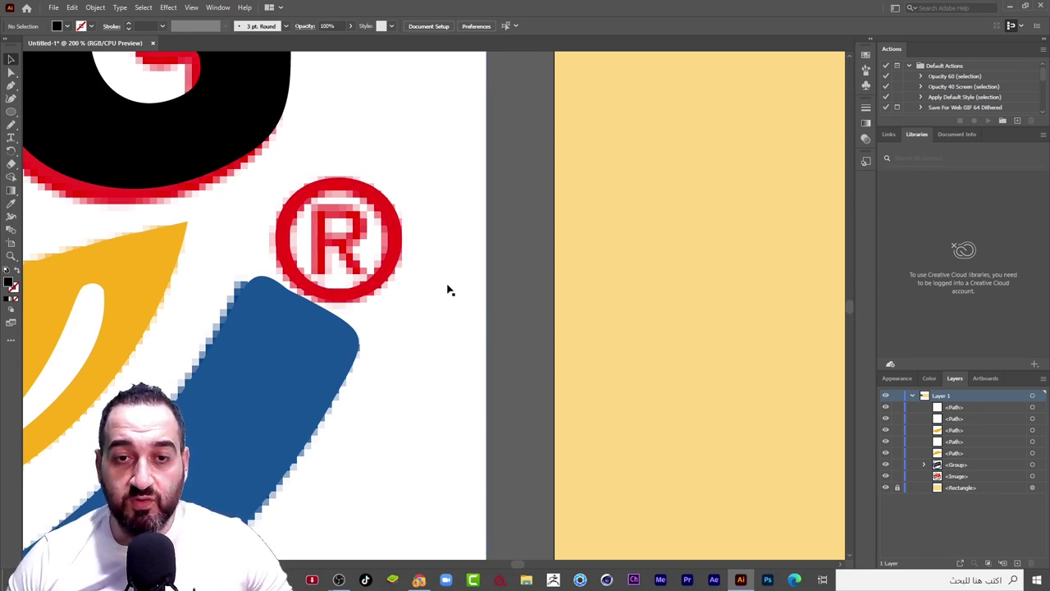
pyautogui.press('t')
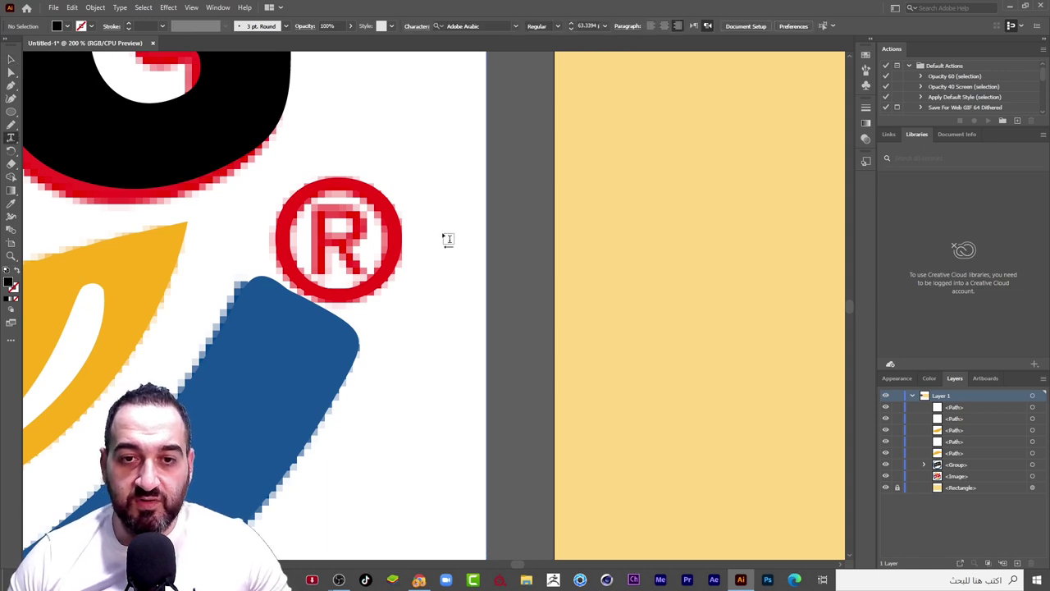
pyautogui.click(469, 287)
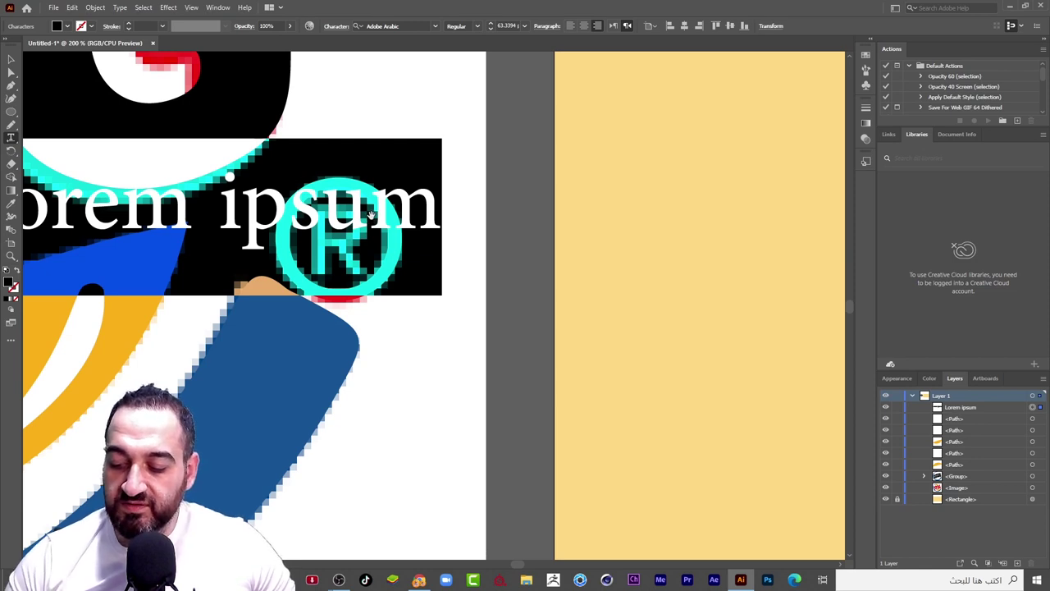
pyautogui.write('®')
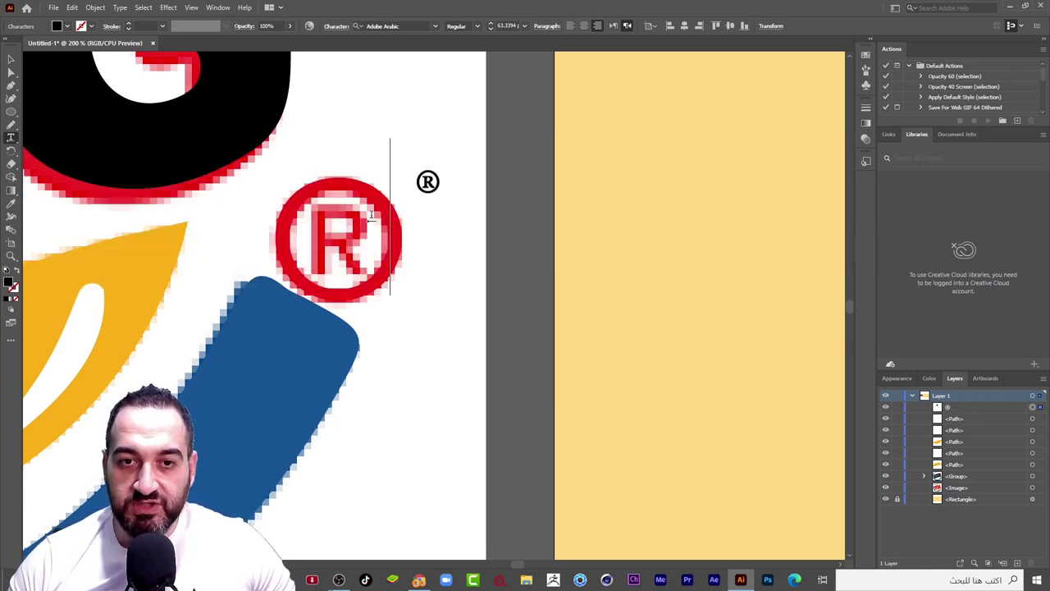
pyautogui.click(11, 59)
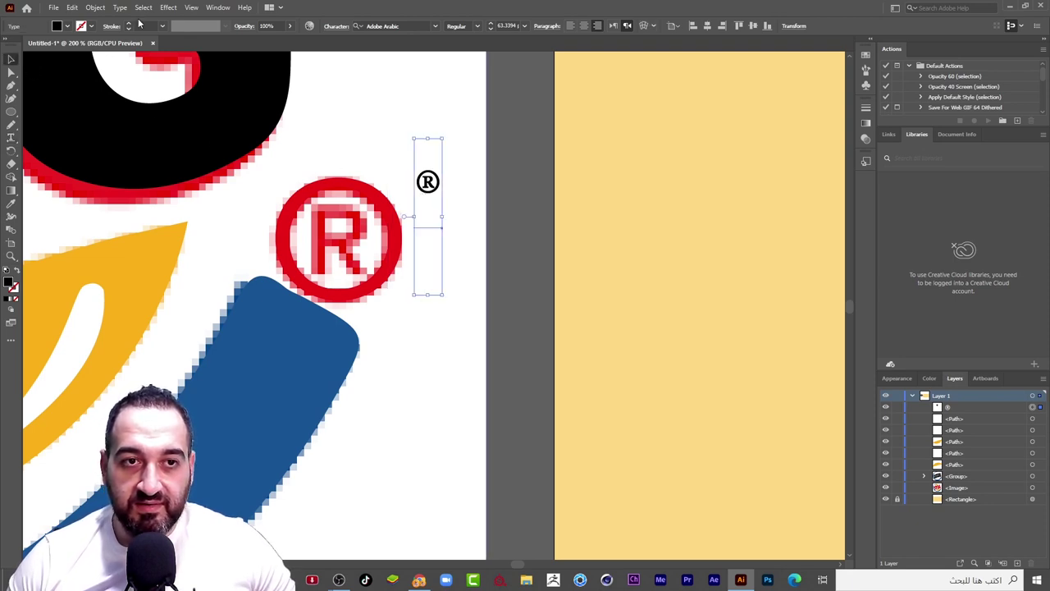
# Convert the ® to outlines, enlarge it, and move it onto the original red mark
pyautogui.click(95, 8)
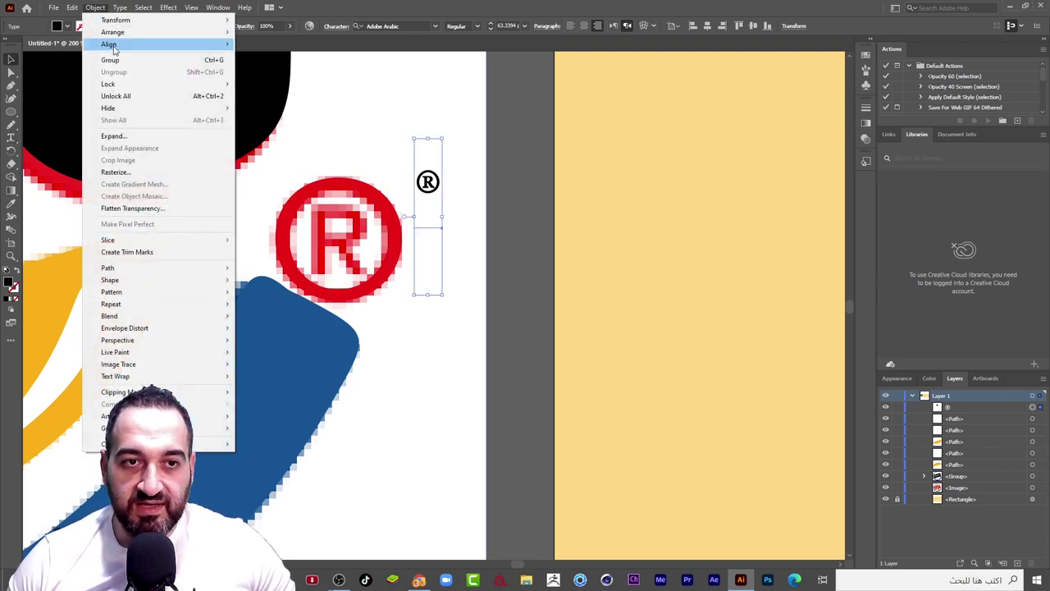
pyautogui.click(110, 139)
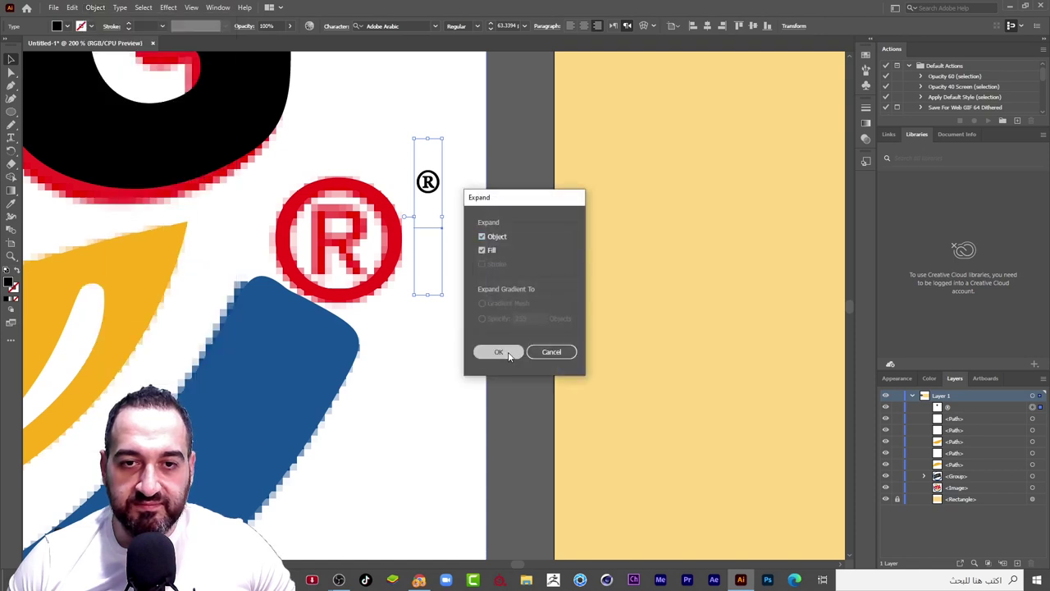
pyautogui.click(499, 352)
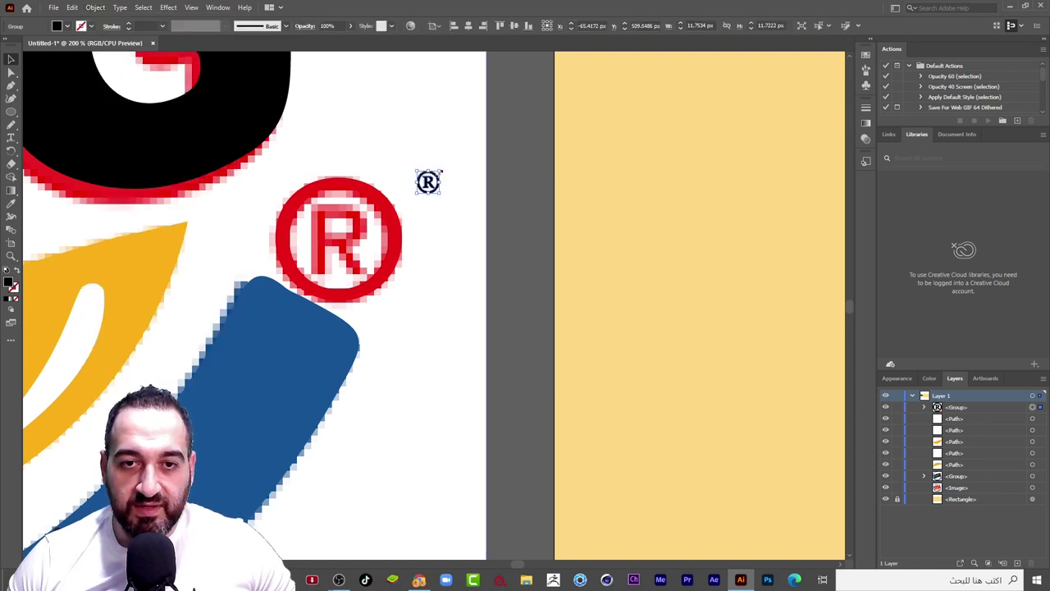
pyautogui.moveTo(442, 171); pyautogui.dragTo(497, 120)
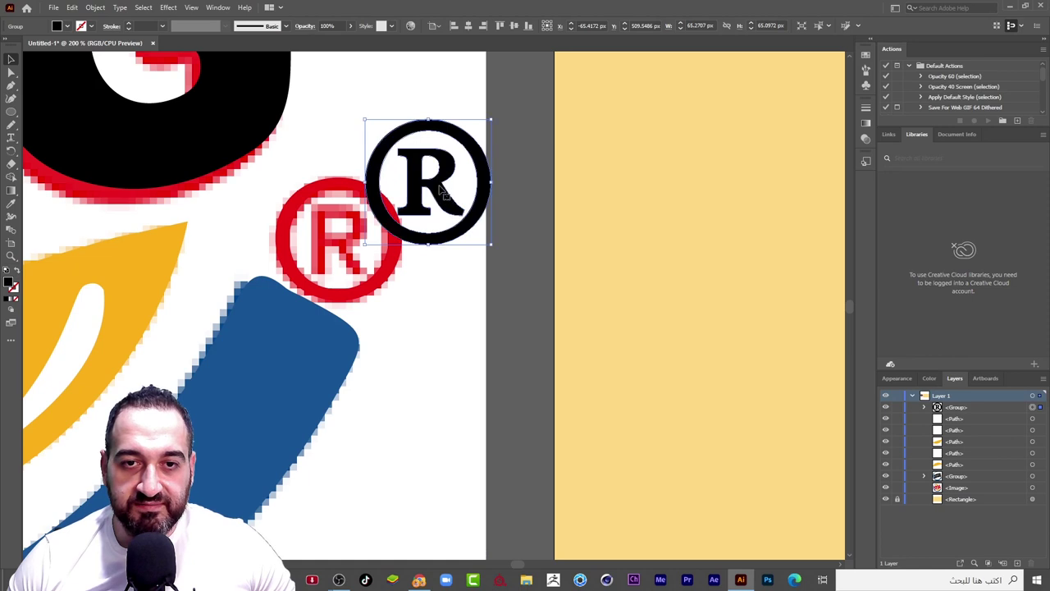
pyautogui.moveTo(386, 213)
pyautogui.mouseDown()
pyautogui.moveTo(348, 237)
pyautogui.moveTo(352, 259)
pyautogui.mouseUp()
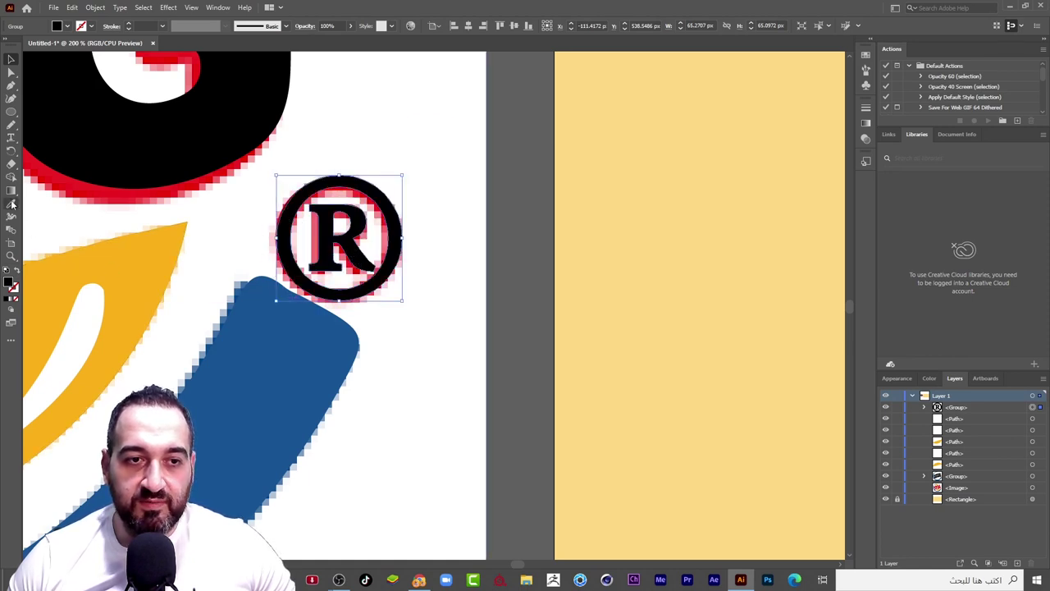
# Recolour the ® with the original logo's red and shift it up-right of the raster ®
pyautogui.click(11, 204)
pyautogui.click(37, 171)
pyautogui.click(11, 59)
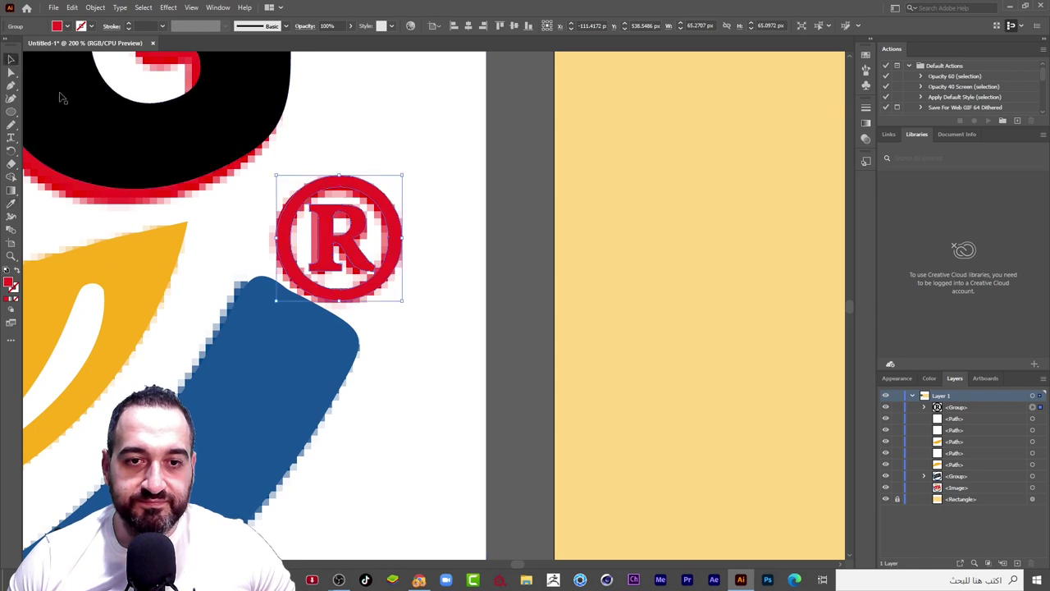
pyautogui.moveTo(340, 237); pyautogui.dragTo(431, 173)
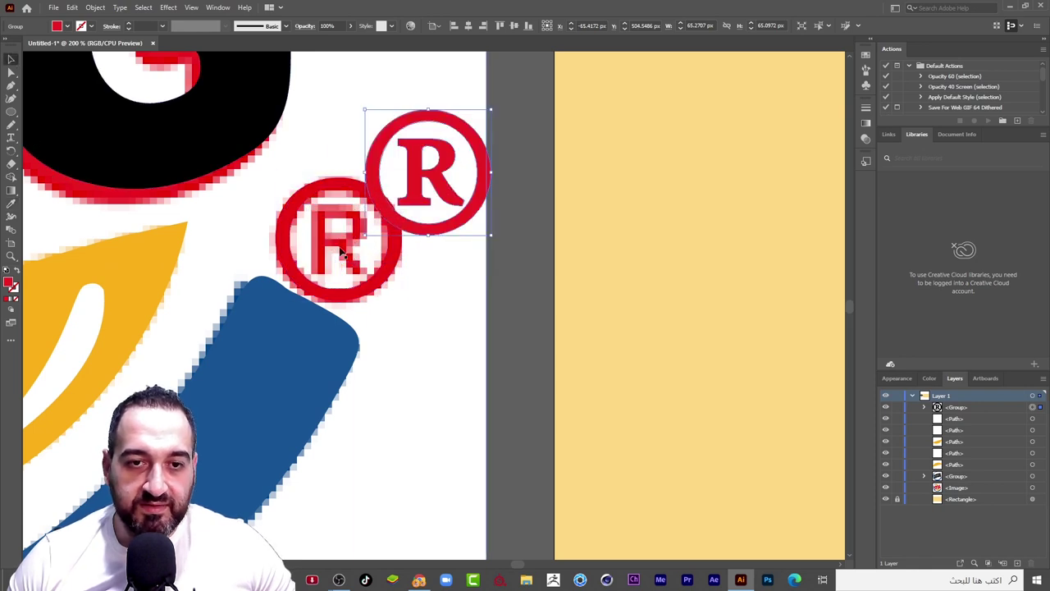
pyautogui.doubleClick(339, 250)
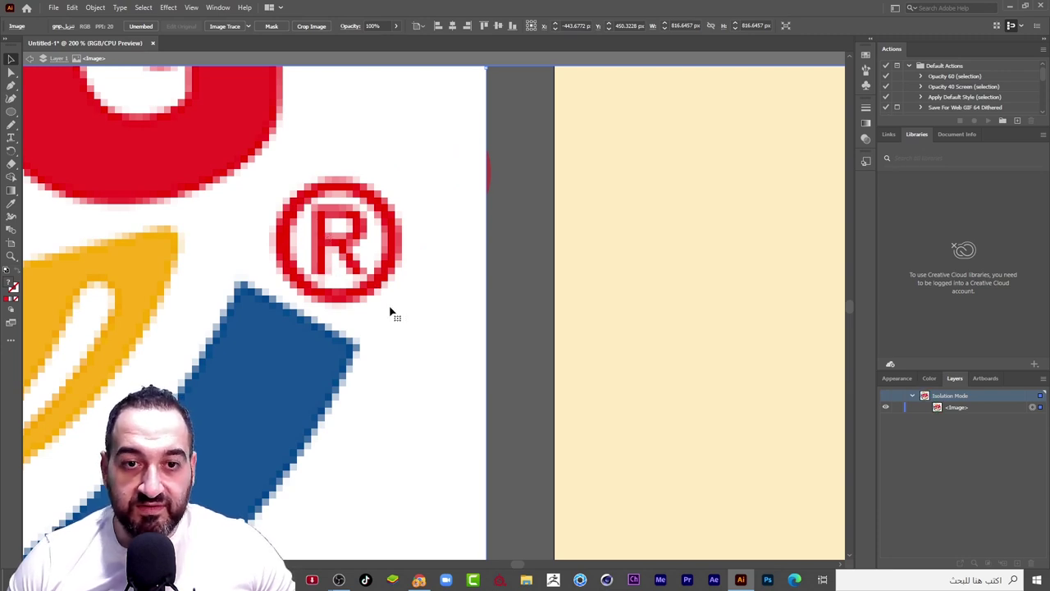
# Move the red ® back onto the original ® at the end of the blue arc
pyautogui.scroll(-1, 367, 322)
pyautogui.doubleClick(448, 303)
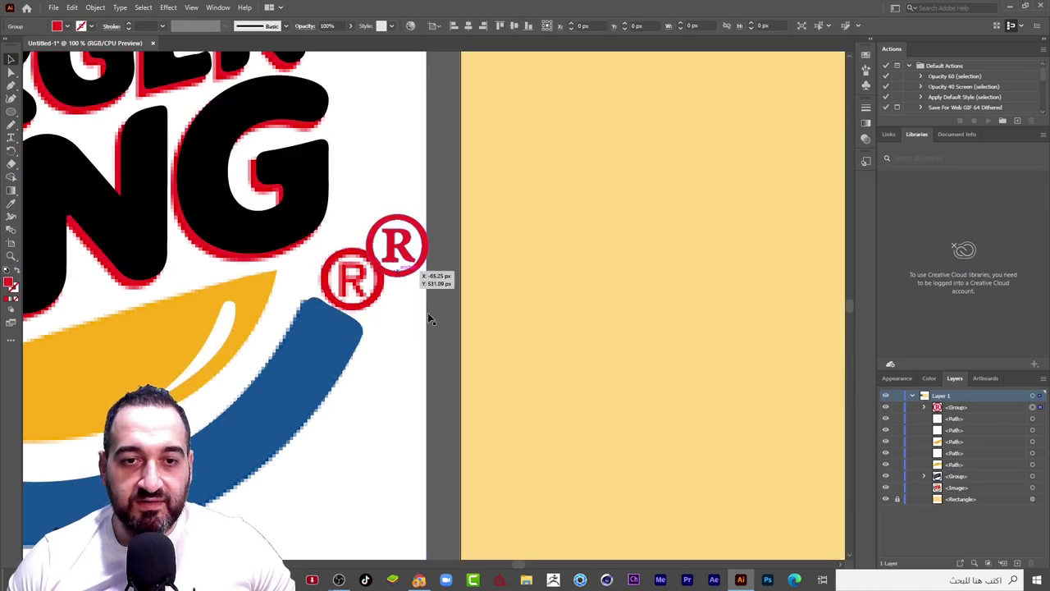
pyautogui.moveTo(399, 274); pyautogui.dragTo(354, 309)
pyautogui.hscroll(-5, 426, 395)
pyautogui.scroll(-2, 426, 395)
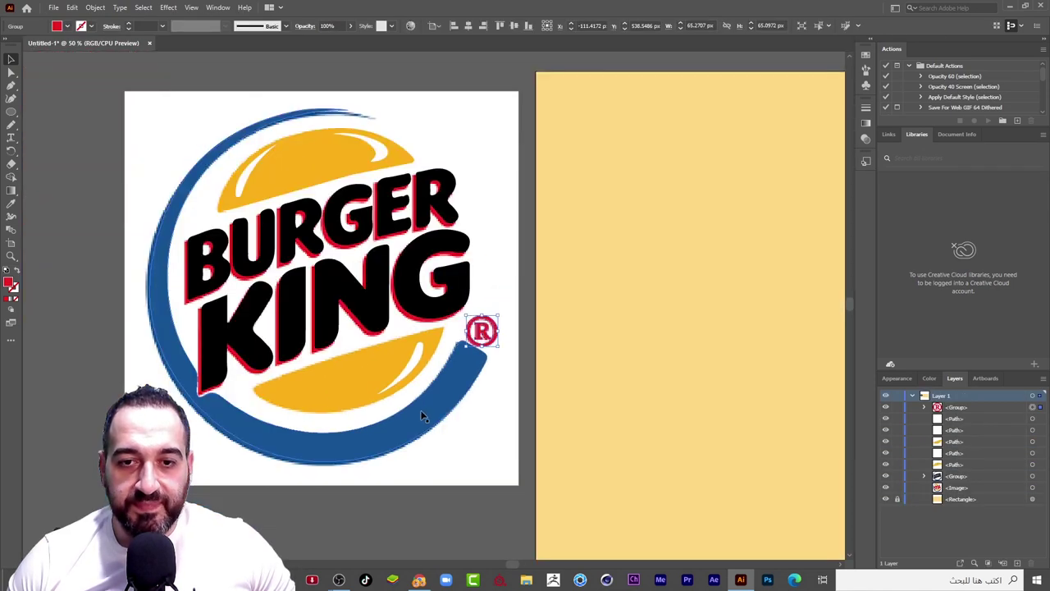
pyautogui.scroll(1, 332, 376)
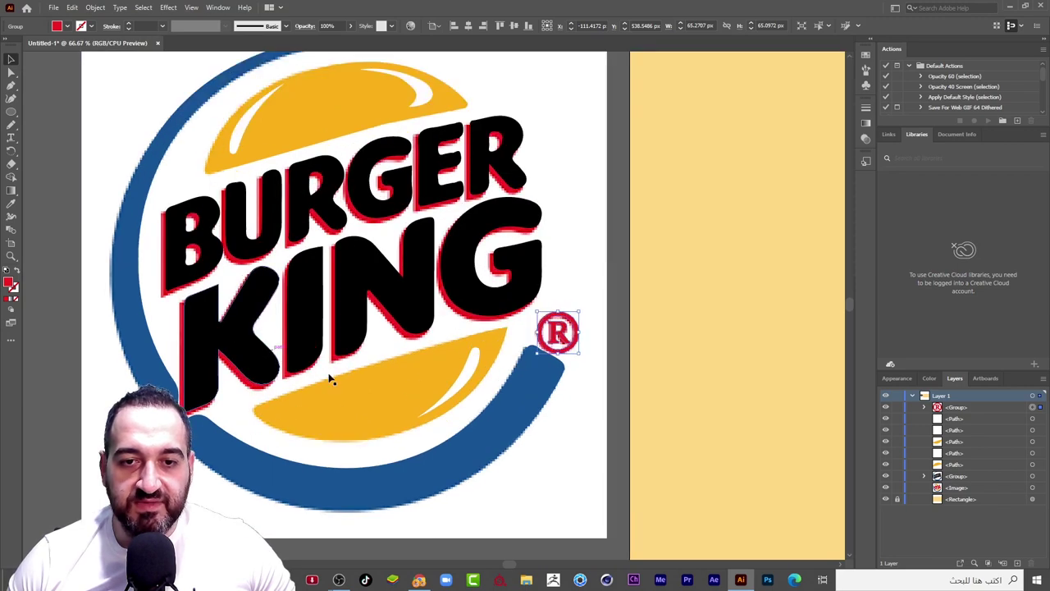
# Hide the raster original in Layers so the vector logo shows alone
pyautogui.click(885, 488)
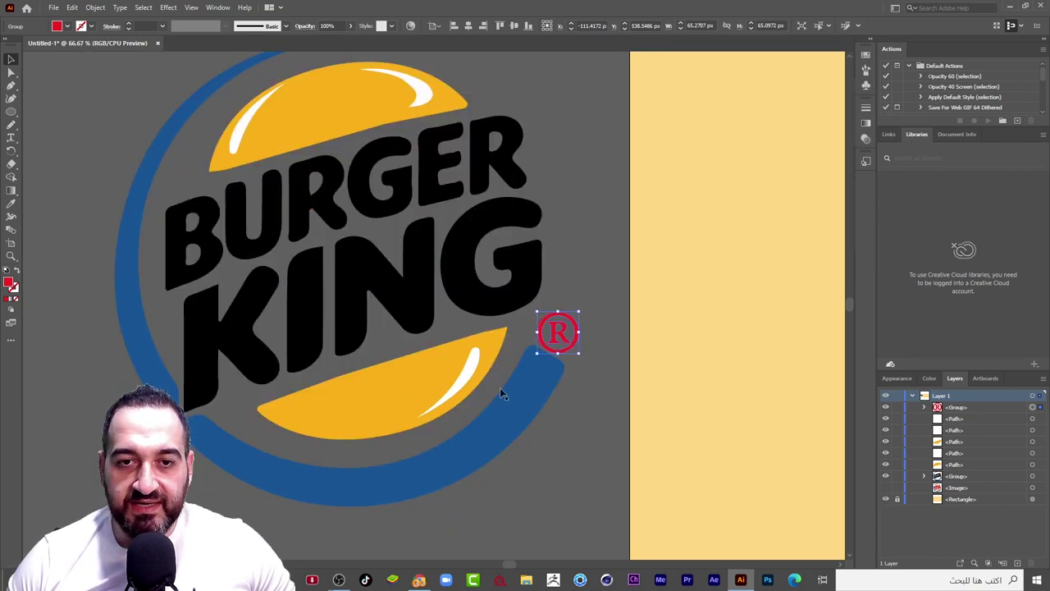
pyautogui.scroll(-1, 397, 372)
pyautogui.click(349, 450)
pyautogui.moveTo(312, 413); pyautogui.dragTo(269, 418)
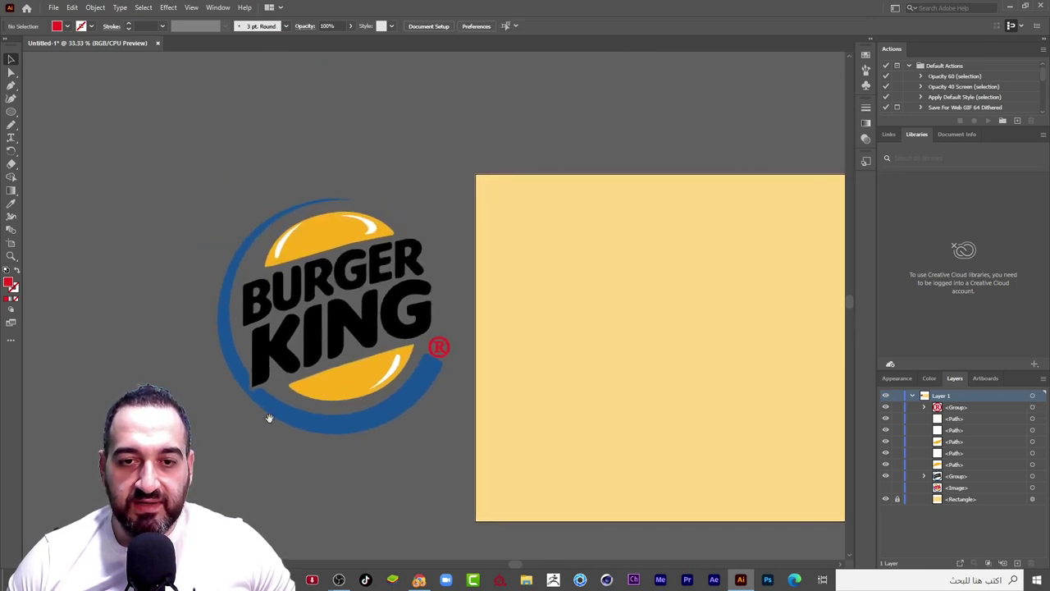
pyautogui.click(885, 489)
pyautogui.click(885, 489)
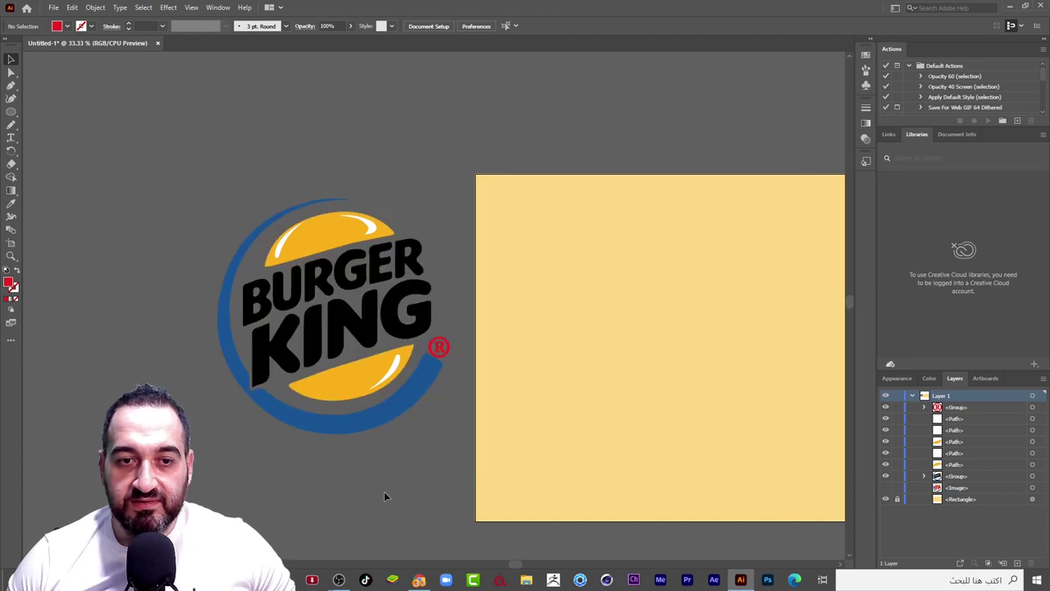
pyautogui.scroll(1, 257, 349)
# Isolate the logo group and select every BURGER KING letter
pyautogui.scroll(1, 257, 352)
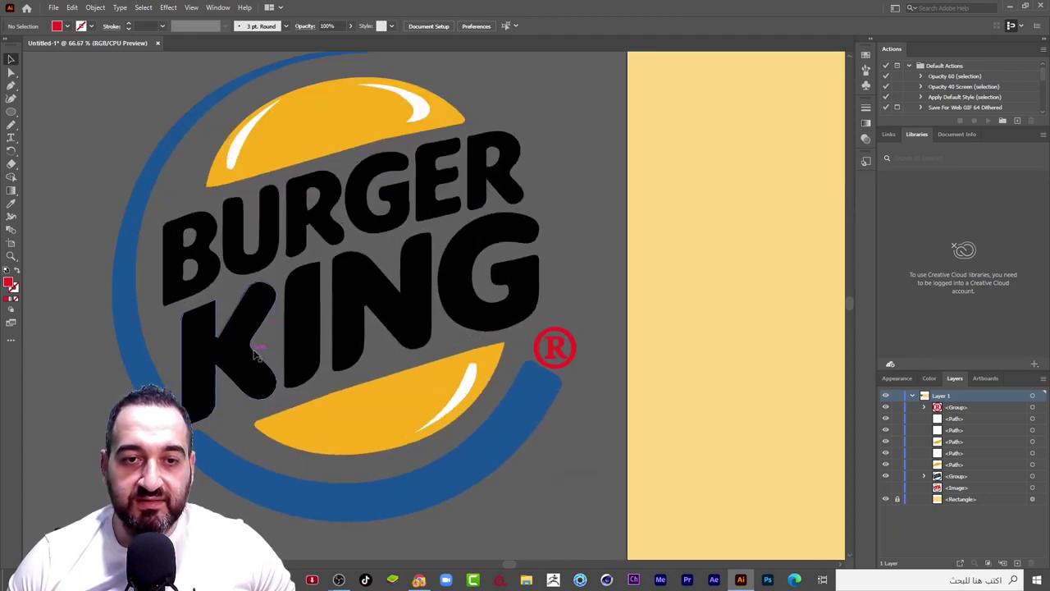
pyautogui.doubleClick(251, 337)
pyautogui.click(238, 328)
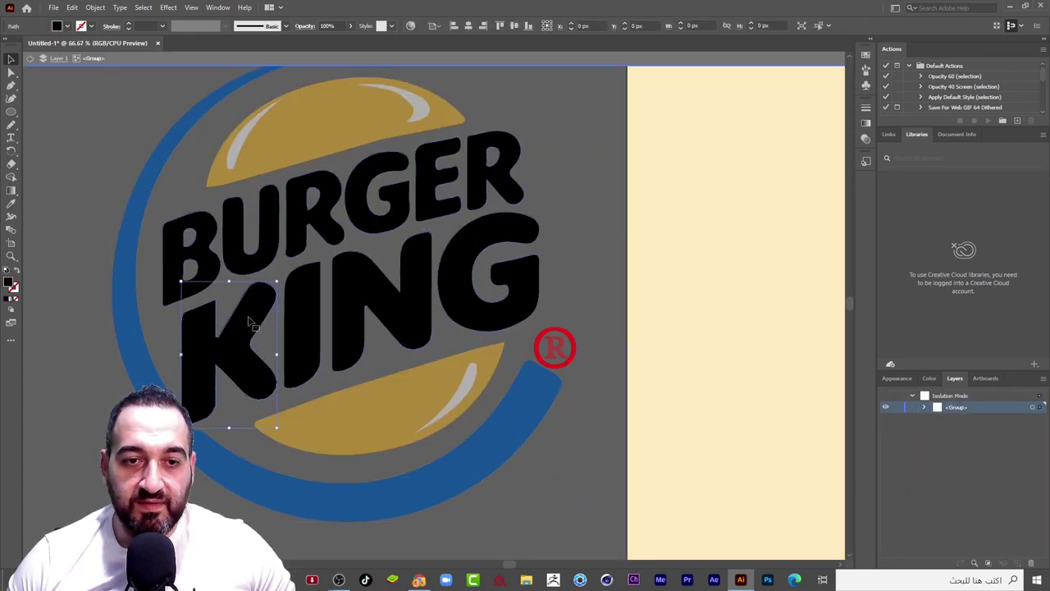
pyautogui.keyDown('shift'); pyautogui.click(196, 255); pyautogui.keyUp('shift')
pyautogui.keyDown('shift'); pyautogui.click(255, 218); pyautogui.keyUp('shift')
pyautogui.keyDown('shift'); pyautogui.click(322, 234); pyautogui.keyUp('shift')
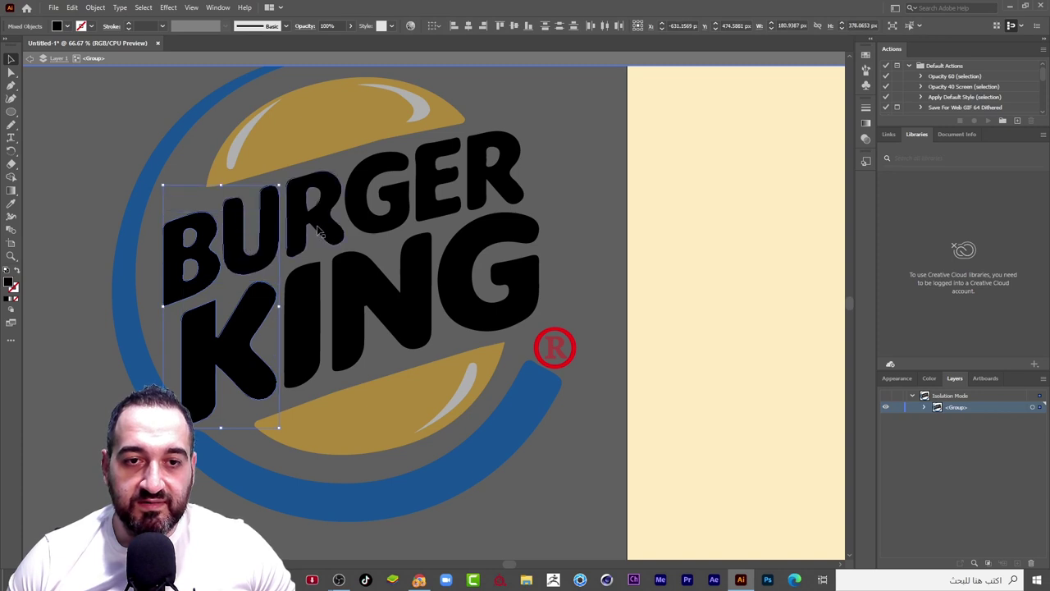
pyautogui.keyDown('shift'); pyautogui.click(377, 193); pyautogui.keyUp('shift')
pyautogui.keyDown('shift'); pyautogui.click(386, 304); pyautogui.keyUp('shift')
pyautogui.keyDown('shift'); pyautogui.click(443, 185); pyautogui.keyUp('shift')
pyautogui.keyDown('shift'); pyautogui.click(488, 169); pyautogui.keyUp('shift')
pyautogui.keyDown('shift'); pyautogui.click(464, 246); pyautogui.keyUp('shift')
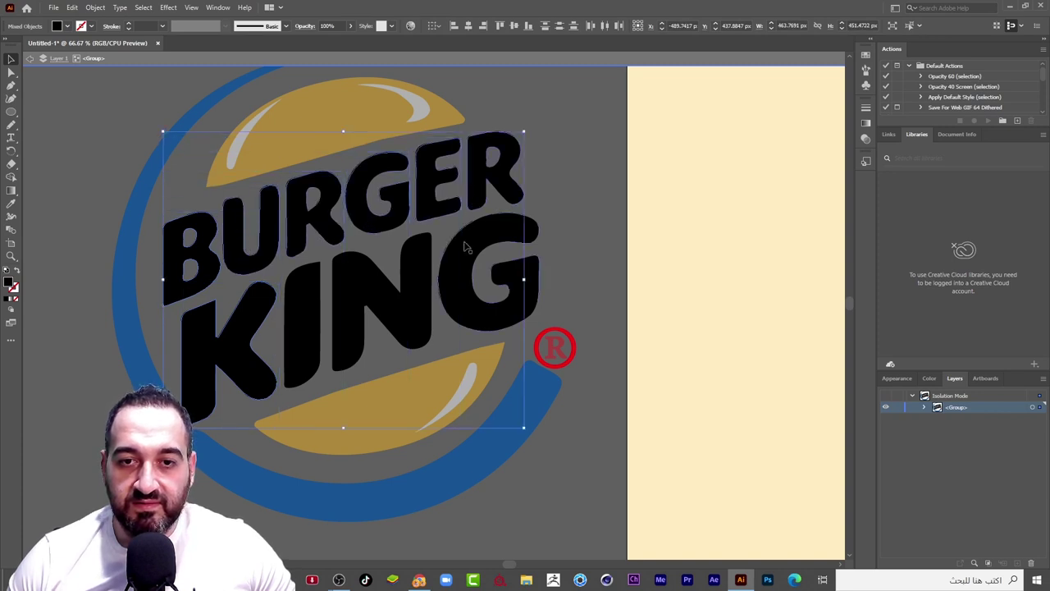
pyautogui.keyDown('shift'); pyautogui.click(492, 279); pyautogui.keyUp('shift')
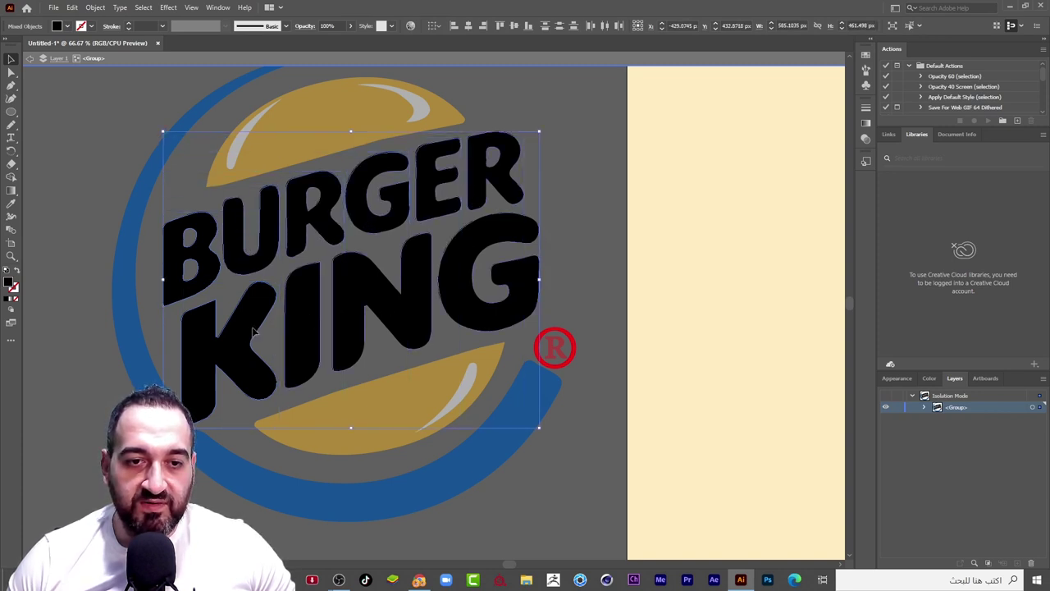
pyautogui.keyDown('shift'); pyautogui.click(229, 332); pyautogui.keyUp('shift')
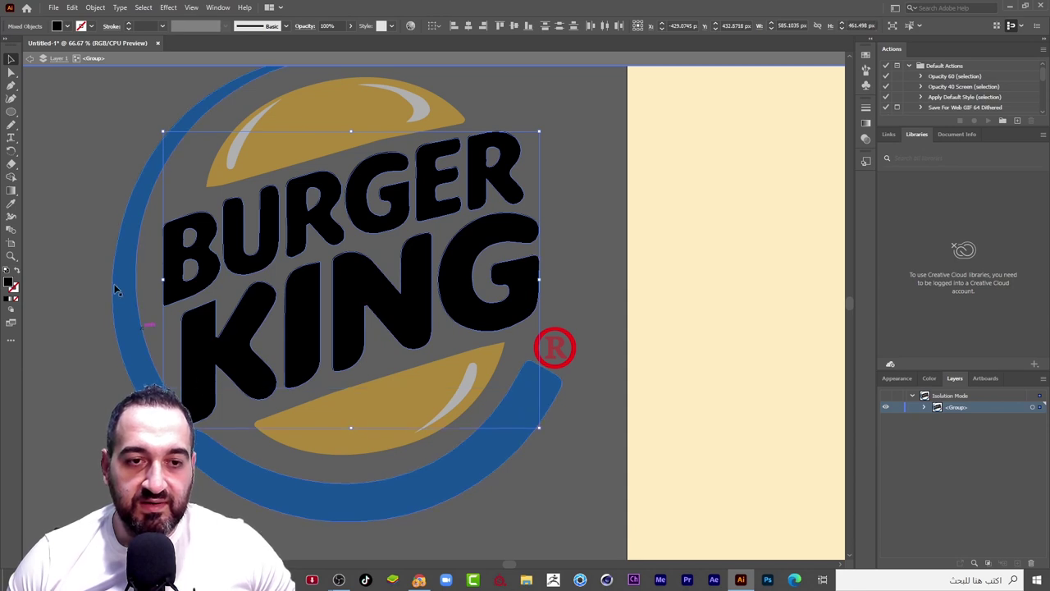
# Eyedrop the ® mark's red onto the selected letters, then exit isolation
pyautogui.click(11, 203)
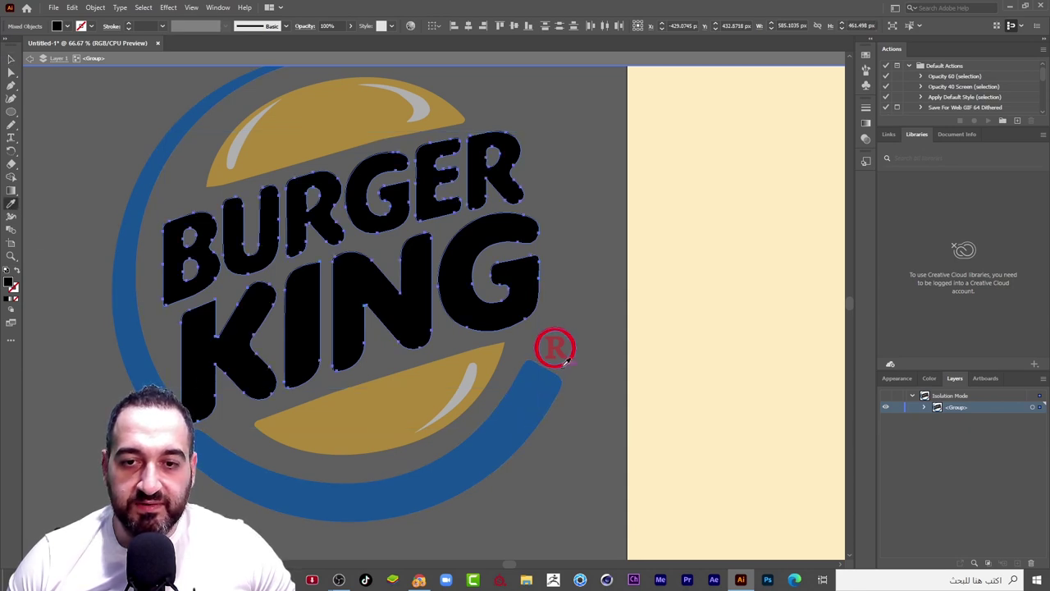
pyautogui.click(564, 366)
pyautogui.click(11, 59)
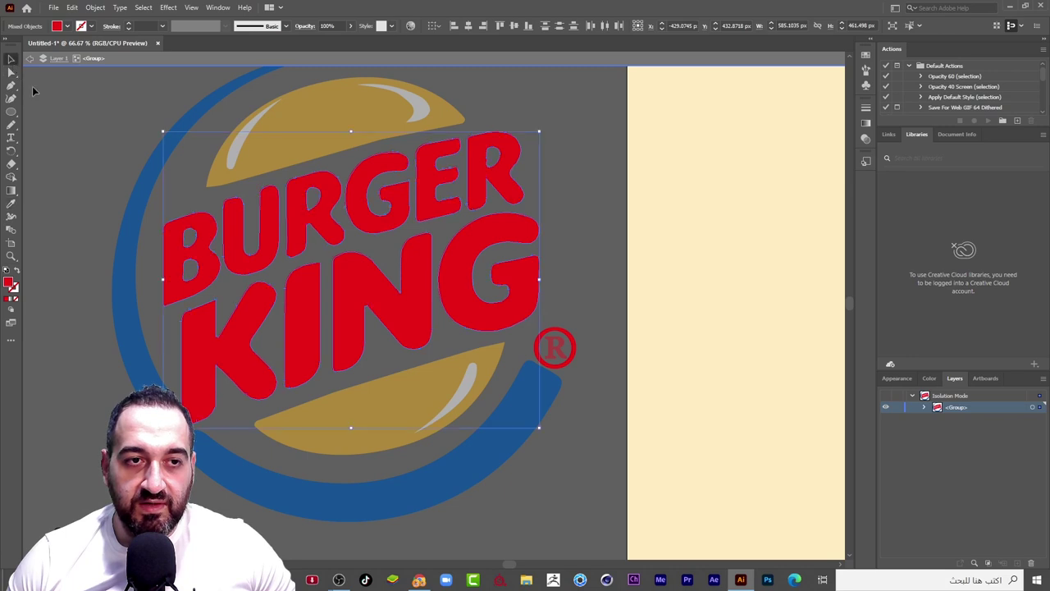
pyautogui.doubleClick(73, 148)
pyautogui.scroll(-2, 184, 350)
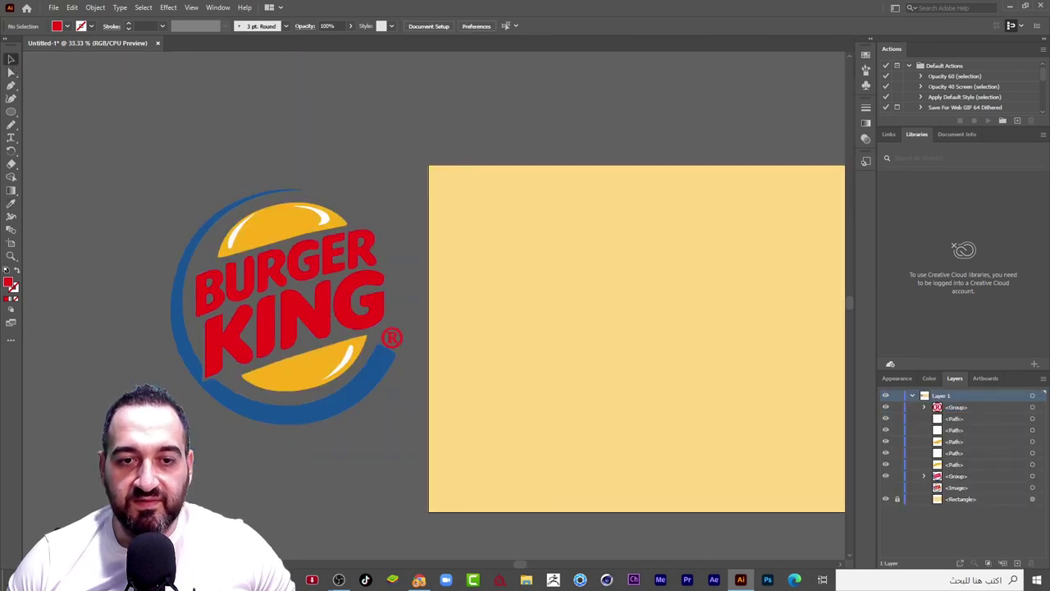
pyautogui.moveTo(274, 439); pyautogui.dragTo(134, 368)
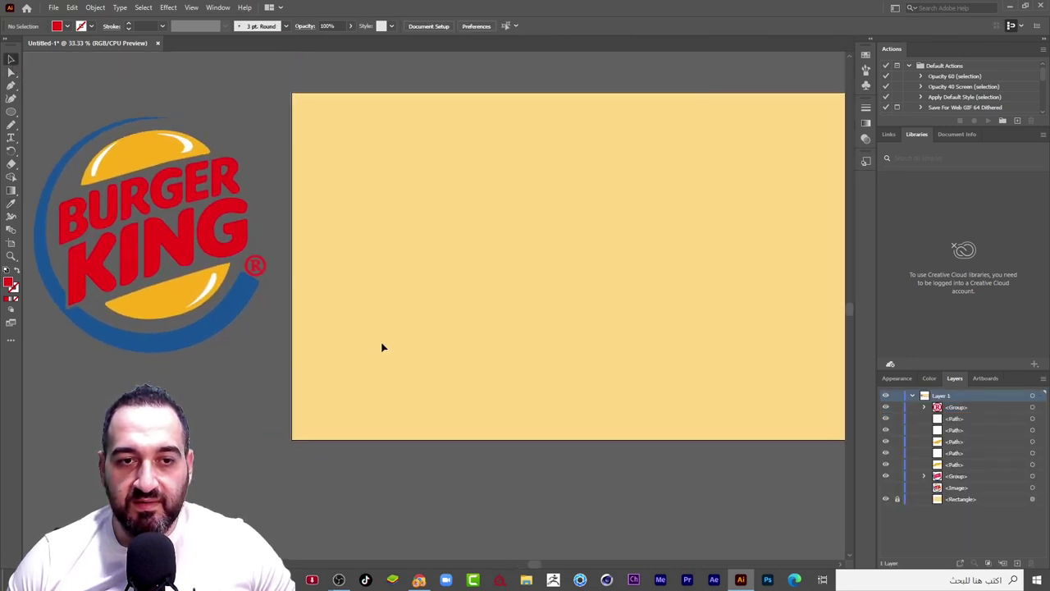
# Unlock the background rectangle, fill it with white #FFFFFF, and relock it with Ctrl+2
pyautogui.click(897, 499)
pyautogui.click(492, 304)
pyautogui.moveTo(447, 257); pyautogui.dragTo(301, 267)
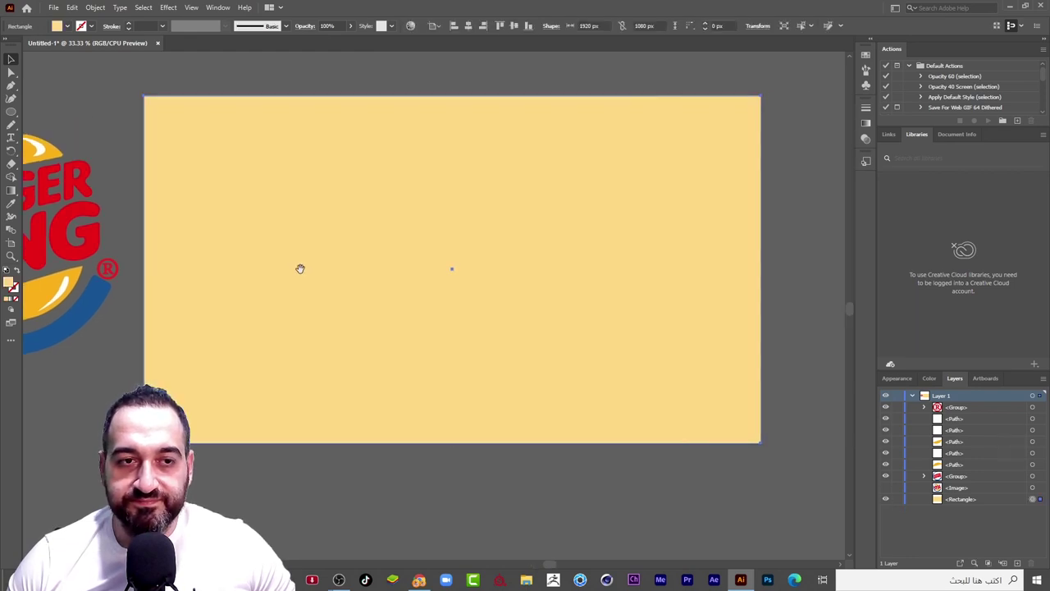
pyautogui.doubleClick(9, 283)
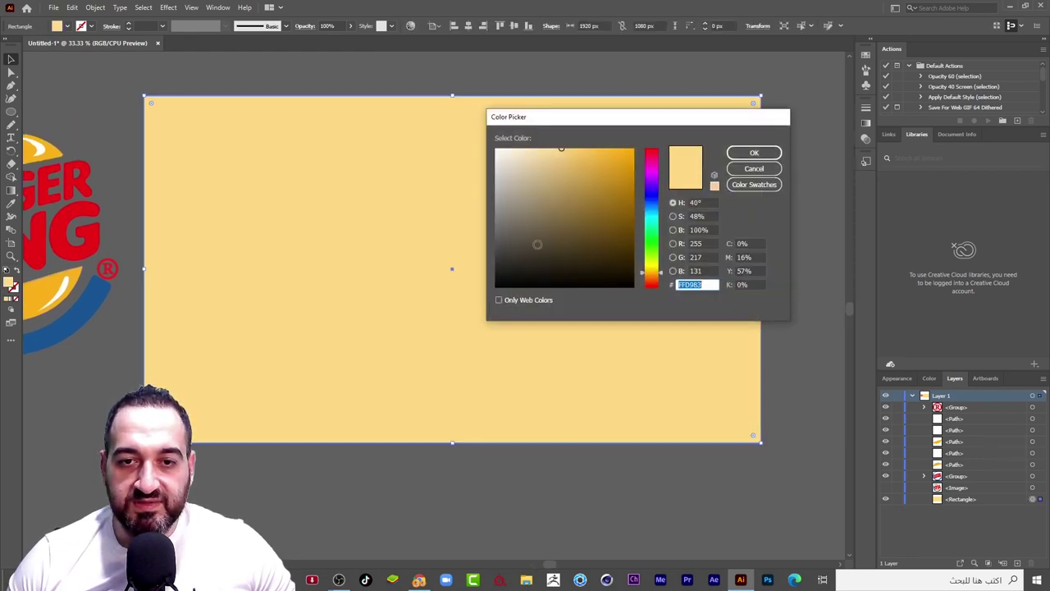
pyautogui.write('ffffff')
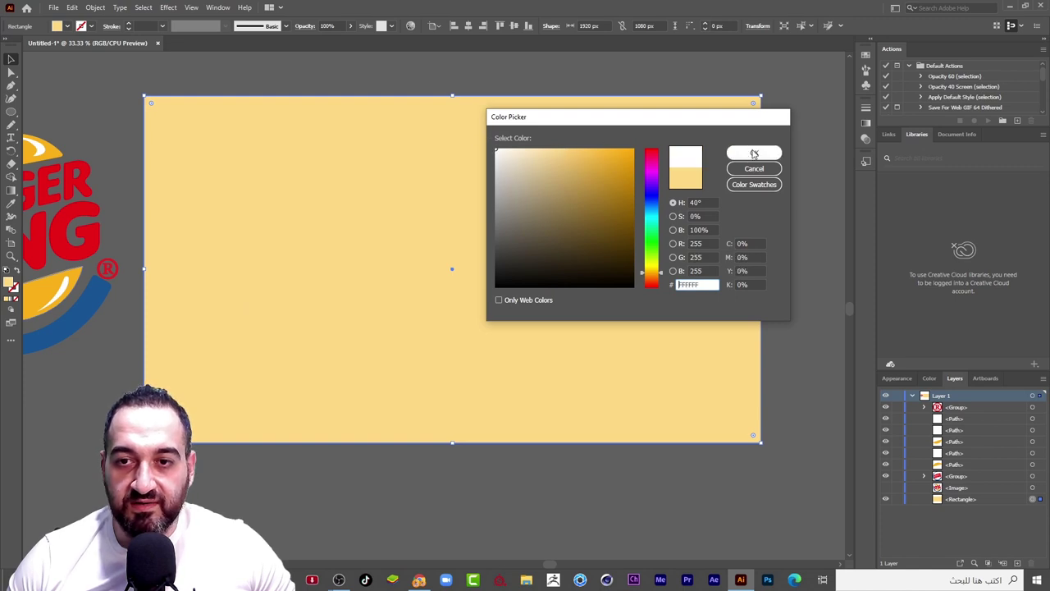
pyautogui.click(754, 152)
pyautogui.keyDown('alt'); pyautogui.scroll(-2, 341, 376); pyautogui.keyUp('alt')
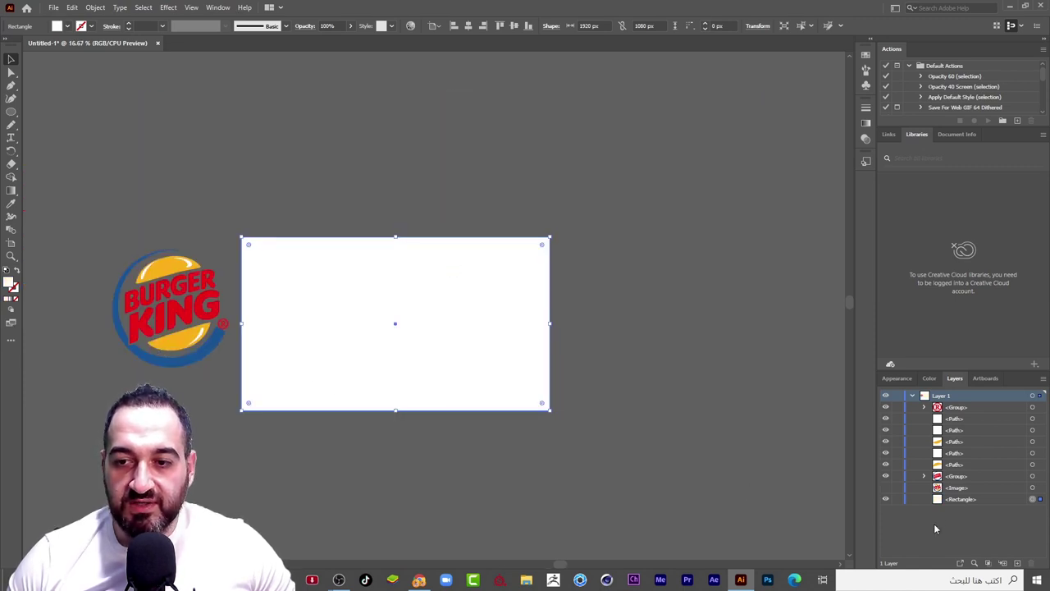
pyautogui.hotkey('ctrl', '2')
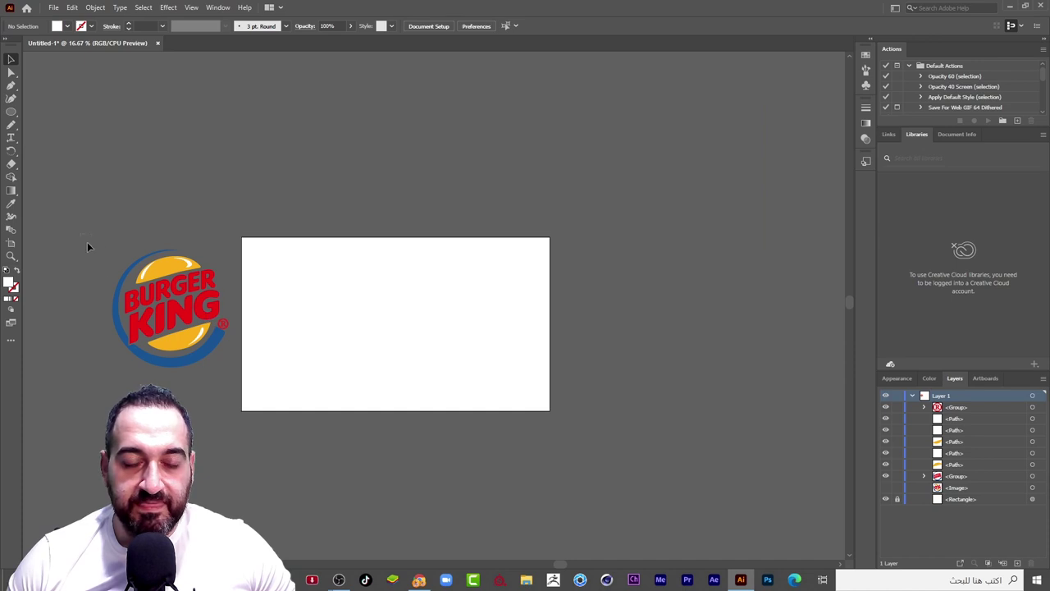
# Group all the vector logo artwork together
pyautogui.hotkey('ctrl', 'a')
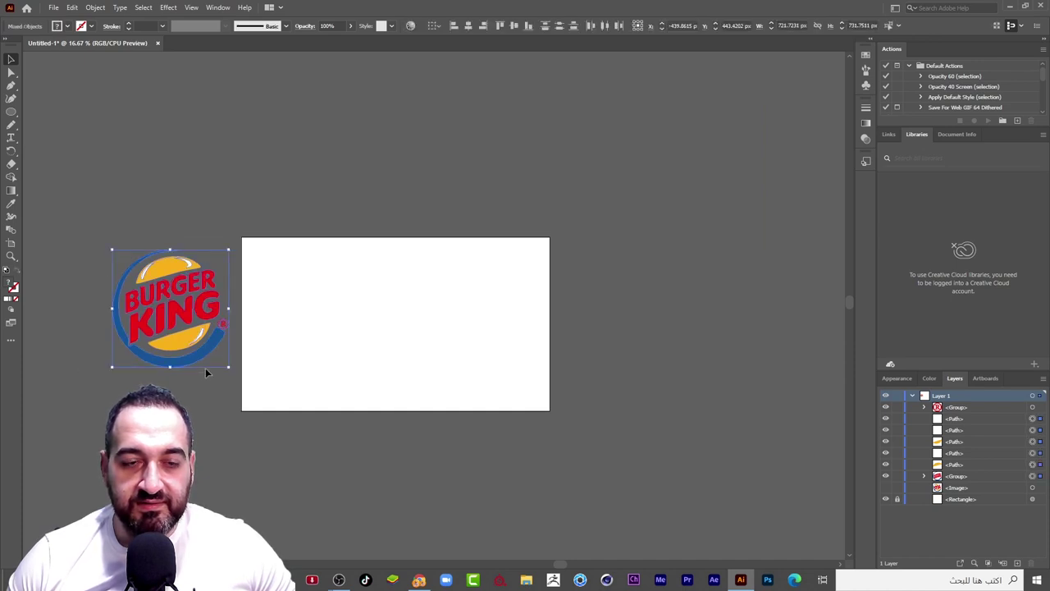
pyautogui.rightClick(195, 343)
pyautogui.click(246, 413)
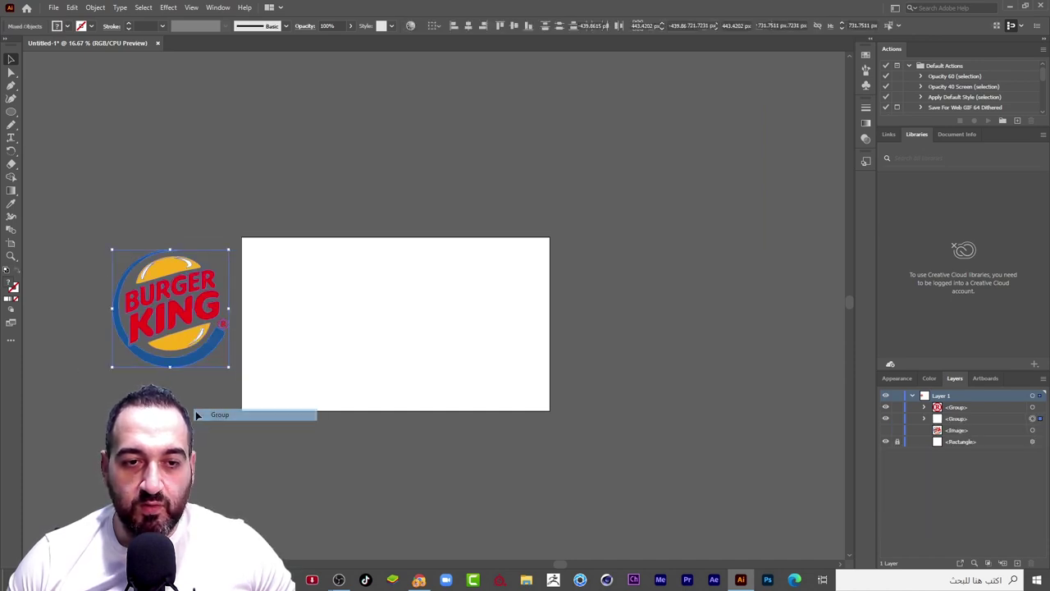
pyautogui.click(249, 412)
# Unhide the raster original and move the vector logo onto the white artboard
pyautogui.click(885, 430)
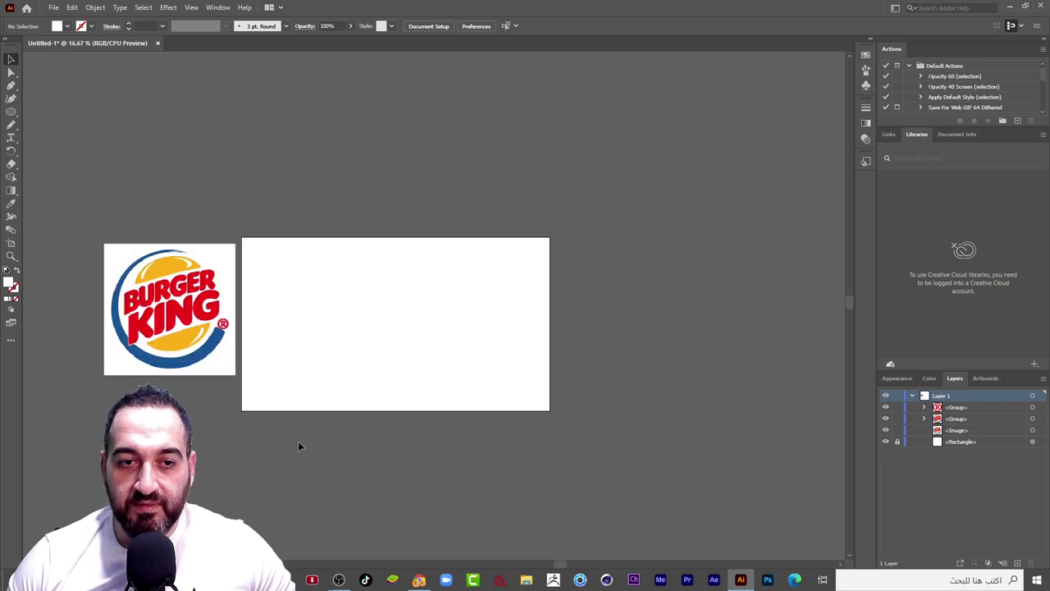
pyautogui.scroll(1, 189, 353)
pyautogui.moveTo(189, 353); pyautogui.dragTo(565, 353)
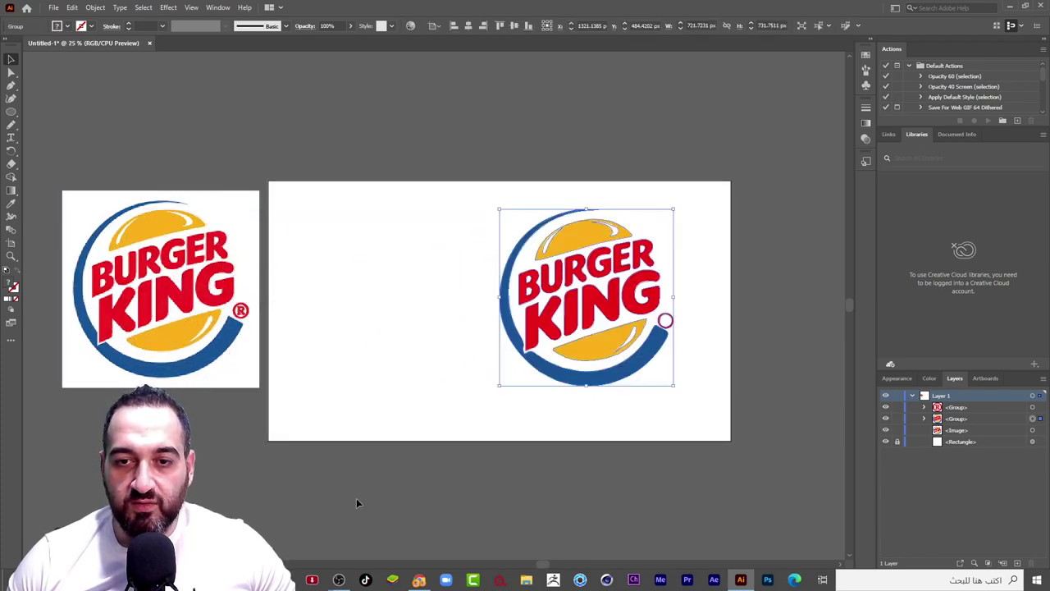
# Leave the raster original left of the artboard, outside it, with both in view
pyautogui.click(277, 449)
pyautogui.moveTo(249, 307); pyautogui.dragTo(438, 323)
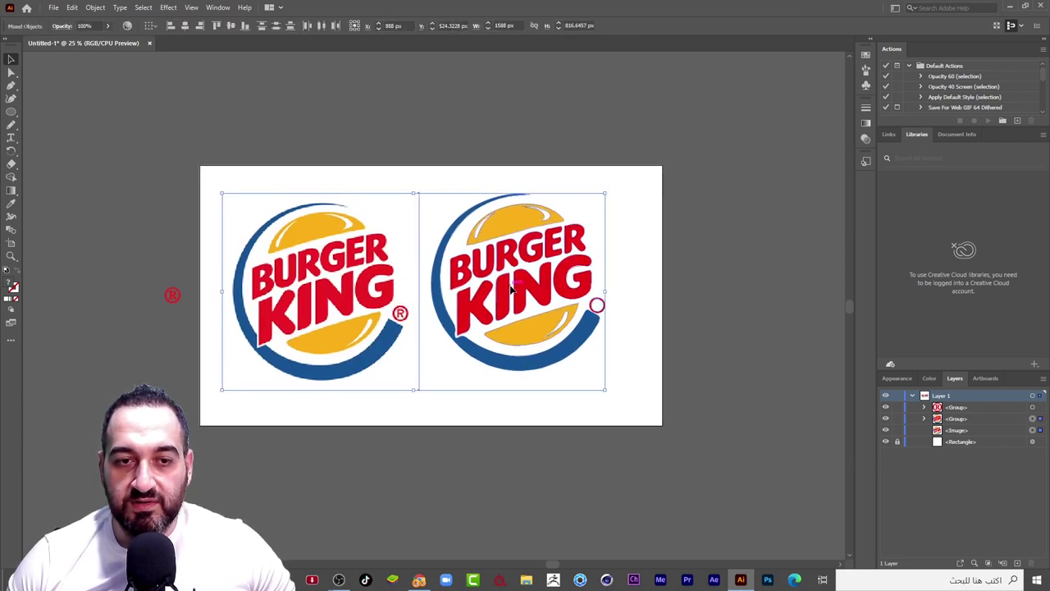
pyautogui.hotkey('ctrl', 'z')
pyautogui.click(302, 443)
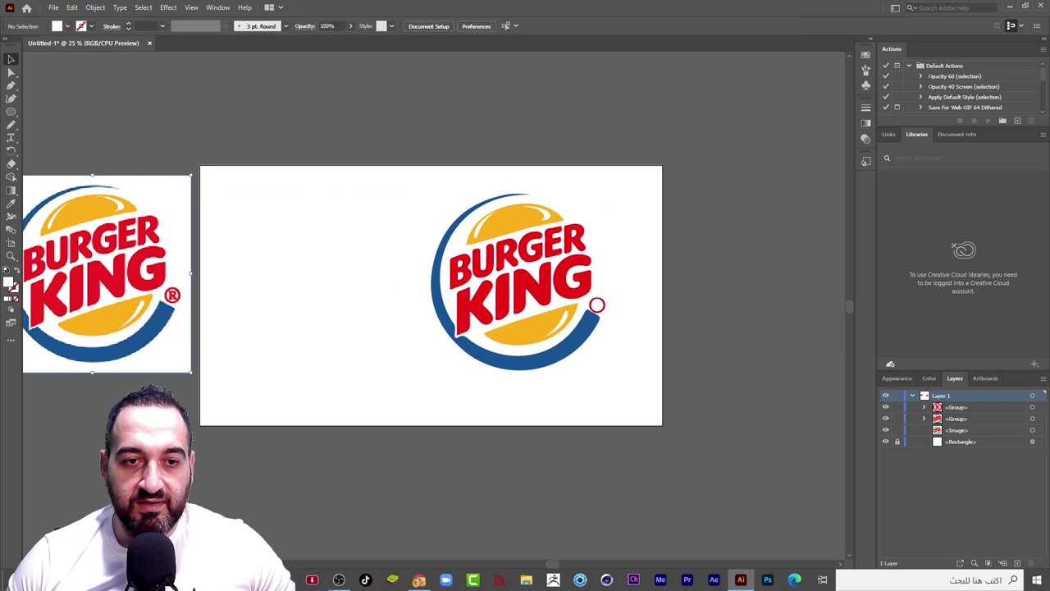
pyautogui.moveTo(264, 364); pyautogui.dragTo(378, 364)
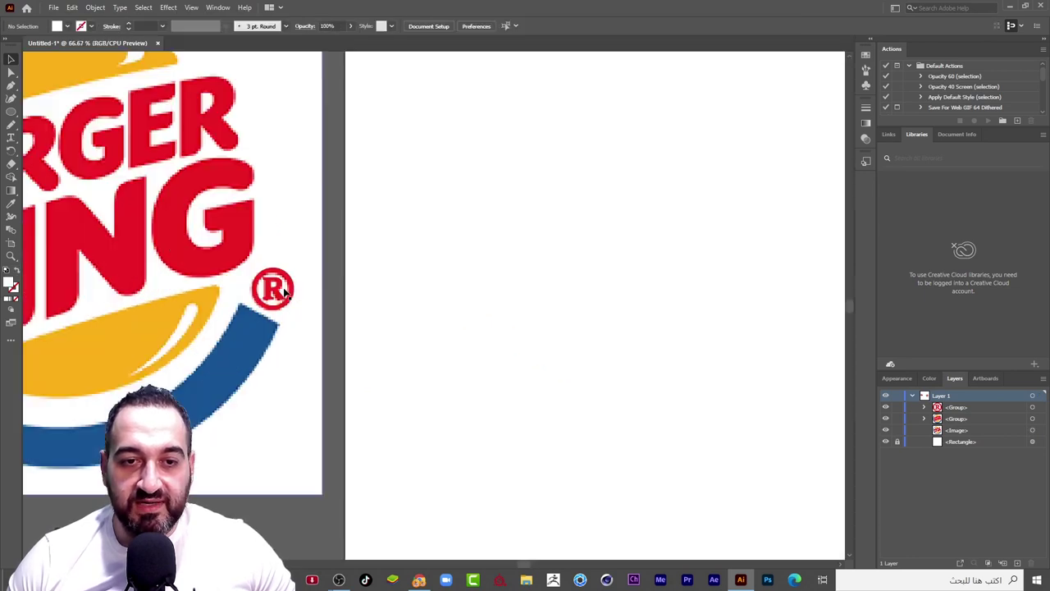
# Drag the ® mark into the vector logo's empty red ring
pyautogui.scroll(3, 295, 298)
pyautogui.moveTo(277, 295)
pyautogui.mouseDown()
pyautogui.moveTo(120, 292)
pyautogui.moveTo(346, 304)
pyautogui.mouseUp()
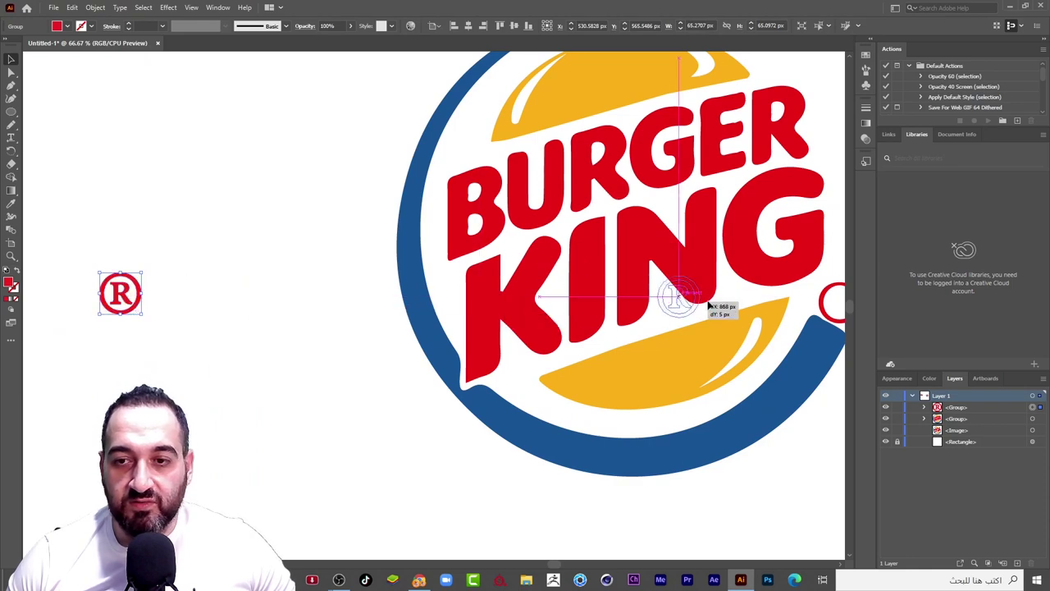
pyautogui.scroll(3, 359, 310)
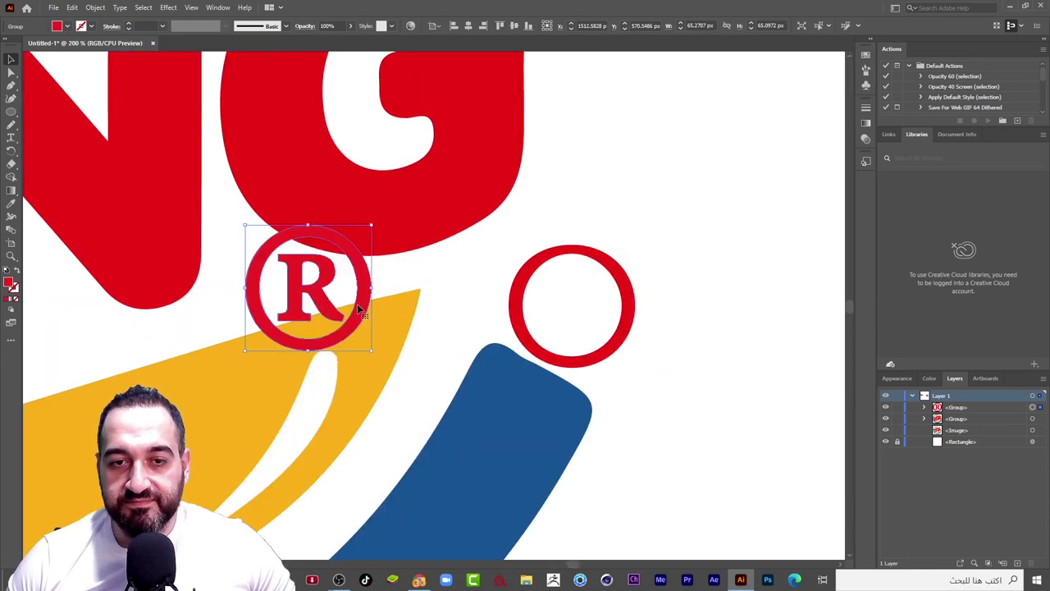
pyautogui.moveTo(324, 299)
pyautogui.mouseDown()
pyautogui.moveTo(583, 320)
pyautogui.moveTo(572, 305)
pyautogui.mouseUp()
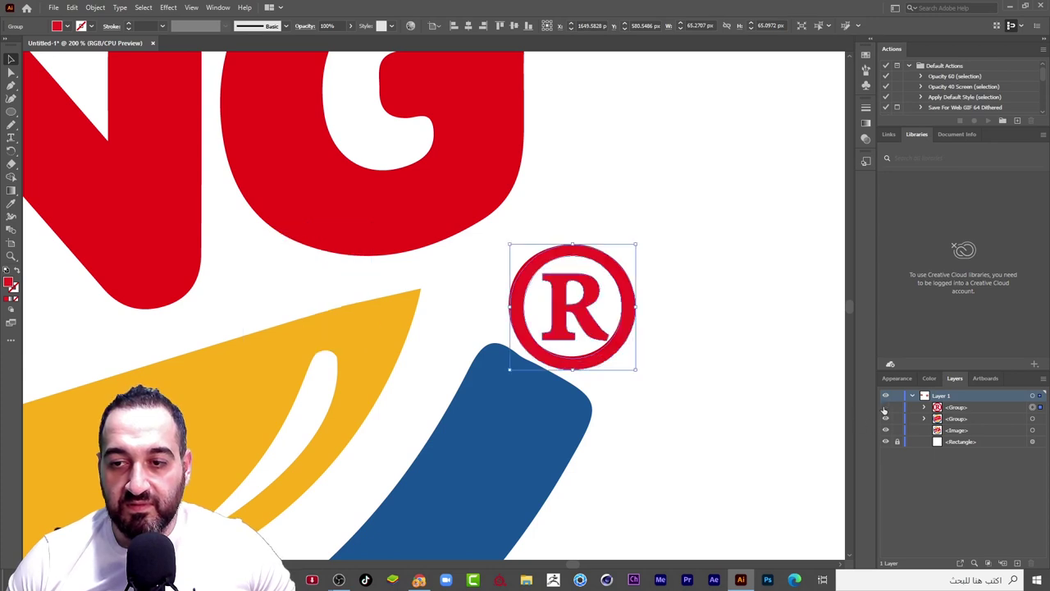
# Hide the ® mark, isolate the ring's group, and delete the empty red ring
pyautogui.click(884, 407)
pyautogui.doubleClick(630, 314)
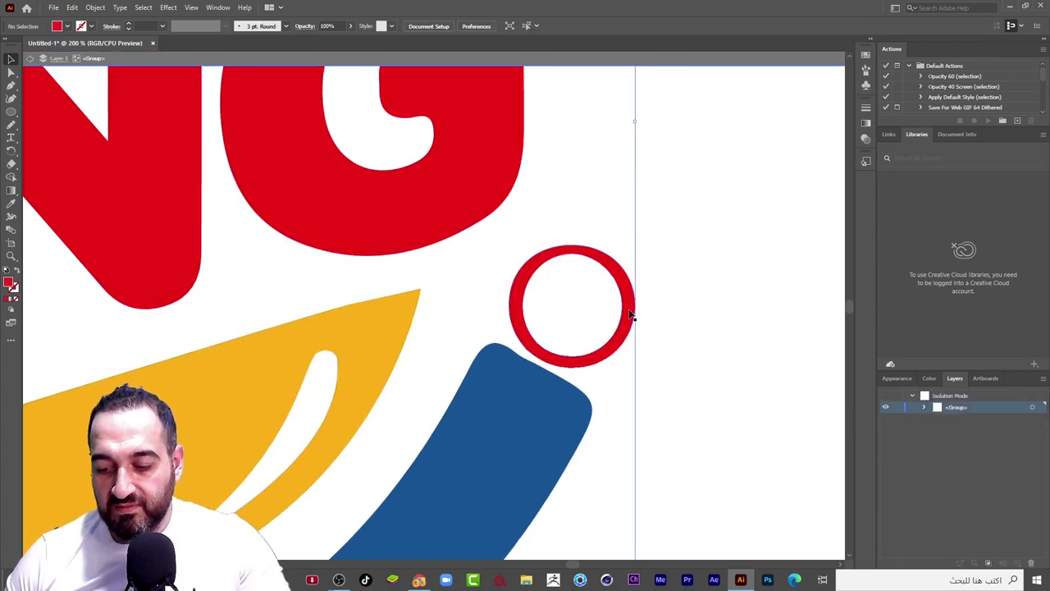
pyautogui.click(630, 314)
pyautogui.press('Delete')
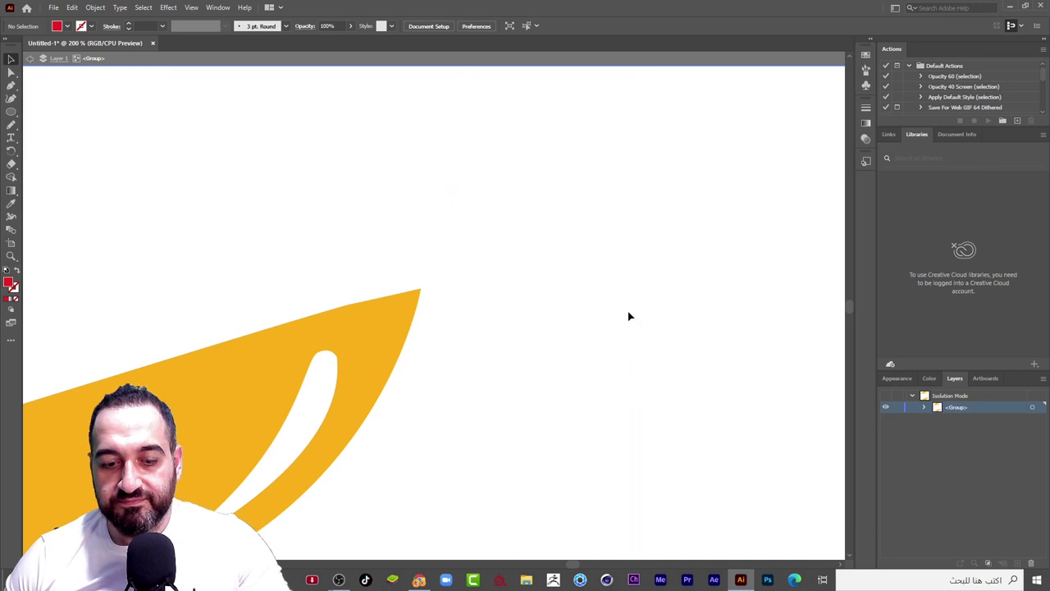
pyautogui.hotkey('ctrl', 'z')
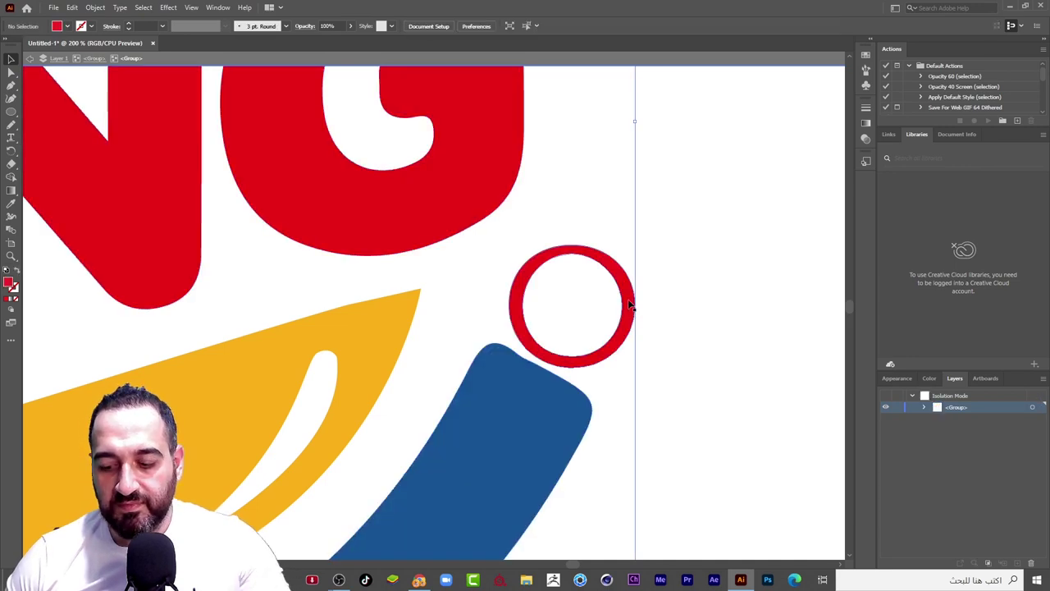
pyautogui.click(630, 301)
pyautogui.press('Delete')
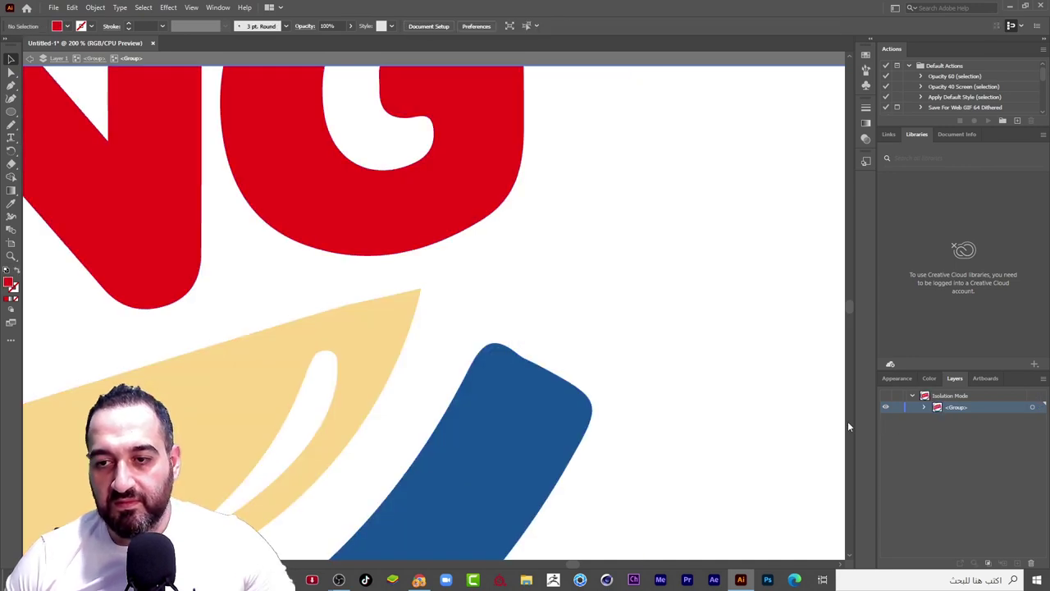
# Exit isolation and make the ® mark visible again
pyautogui.doubleClick(735, 394)
pyautogui.click(885, 407)
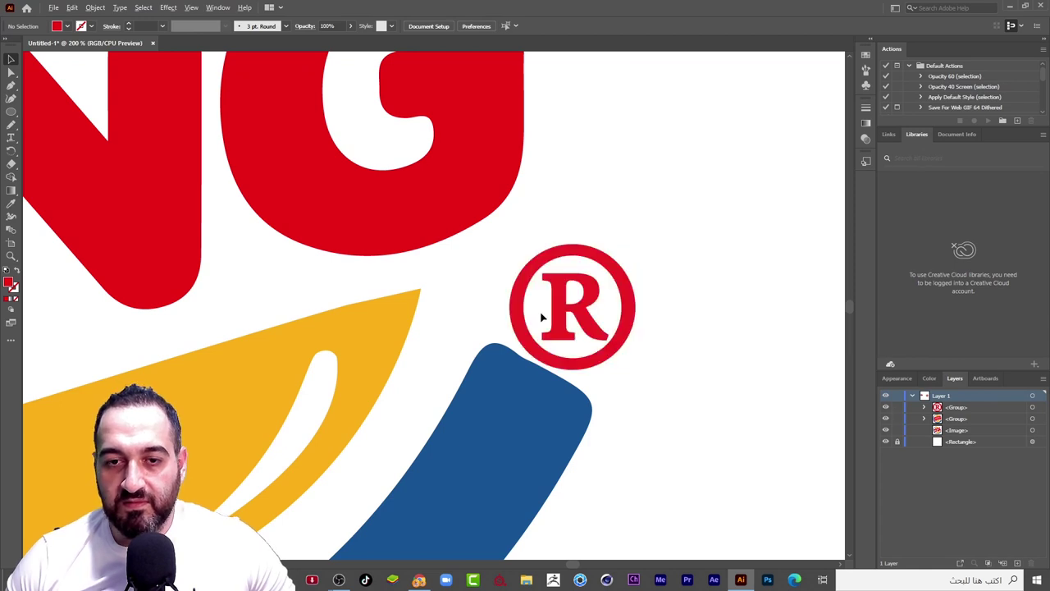
pyautogui.scroll(-5, 575, 353)
pyautogui.scroll(-1, 585, 347)
# Move the raster original onto the artboard beside the vector logo
pyautogui.hscroll(-1, 427, 414)
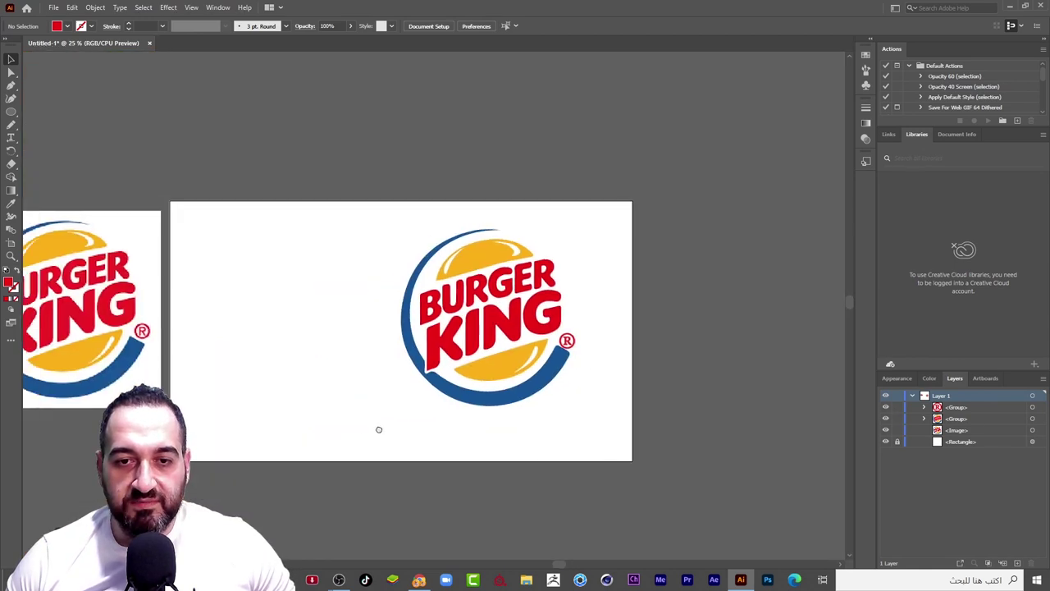
pyautogui.hscroll(-3, 377, 429)
pyautogui.moveTo(229, 334)
pyautogui.mouseDown()
pyautogui.moveTo(361, 347)
pyautogui.moveTo(435, 435)
pyautogui.mouseUp()
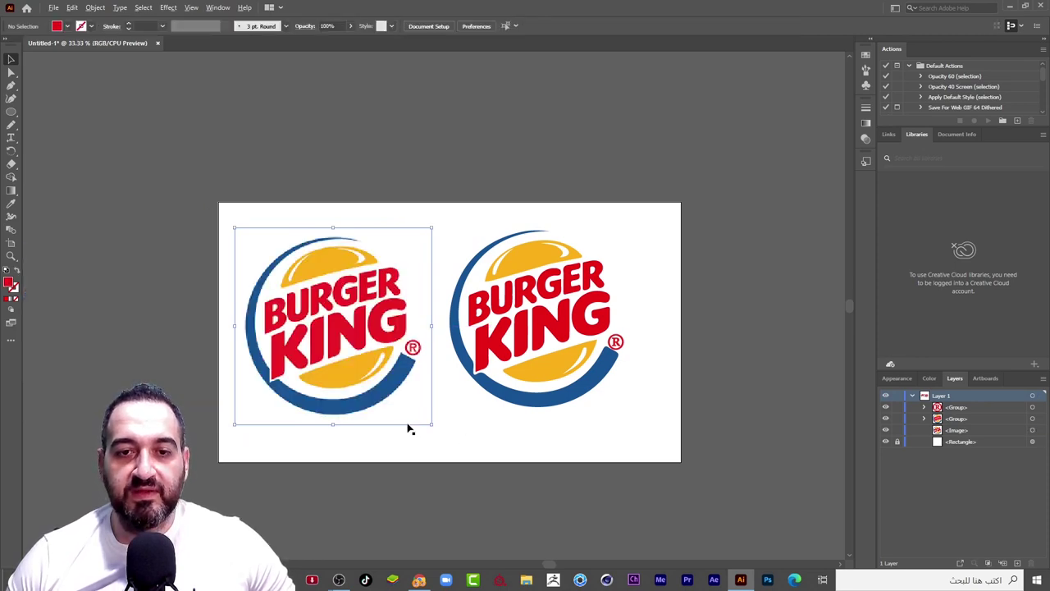
# Zoom and scroll around to compare the raster original with the vector logo
pyautogui.scroll(1, 413, 422)
pyautogui.scroll(1, 460, 389)
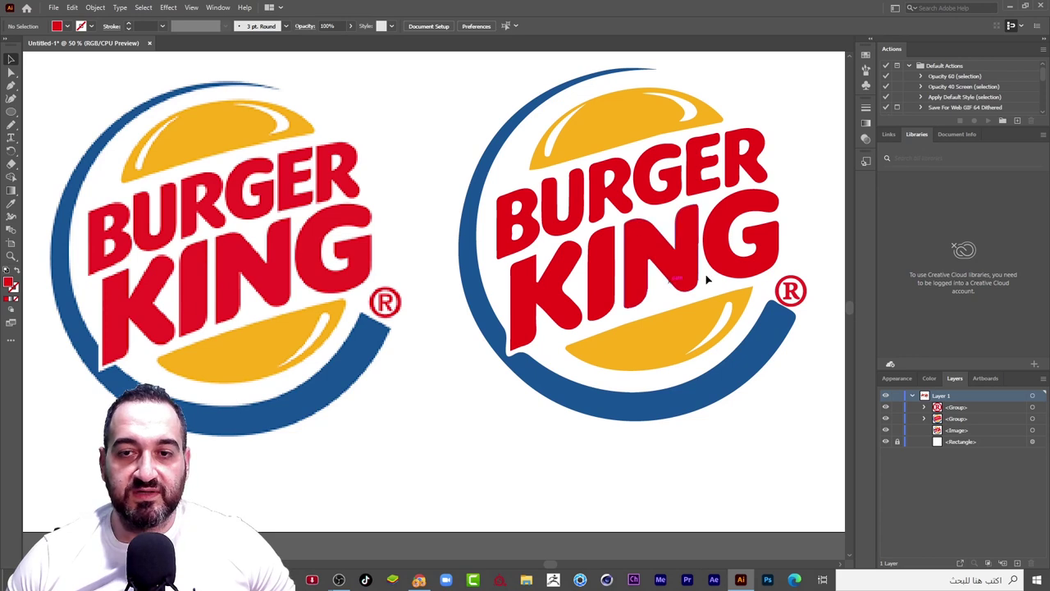
pyautogui.click(743, 237)
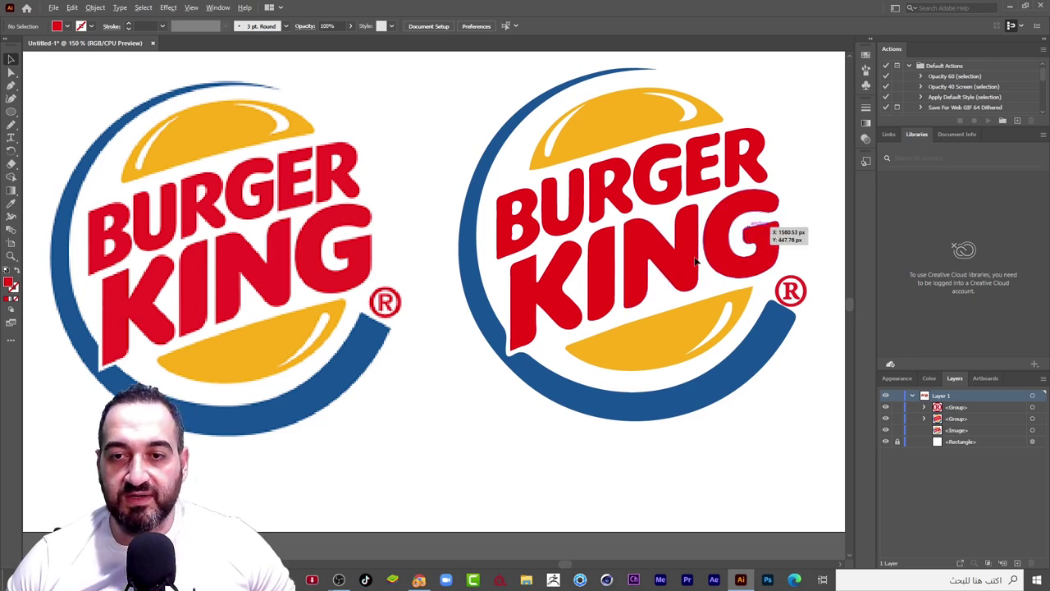
pyautogui.scroll(5, 696, 261)
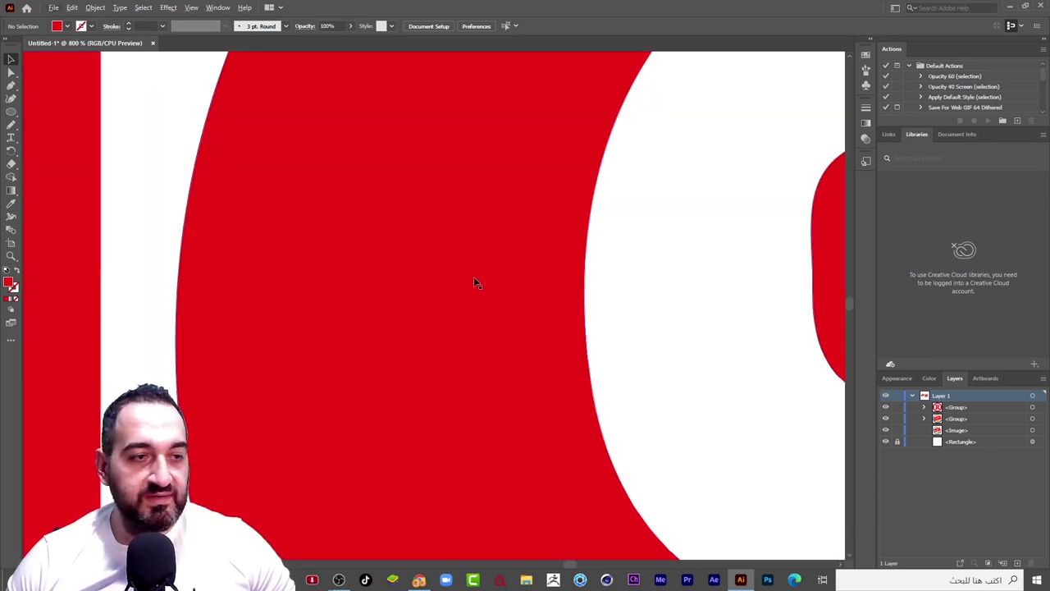
pyautogui.scroll(-3, 565, 304)
pyautogui.scroll(-2, 565, 304)
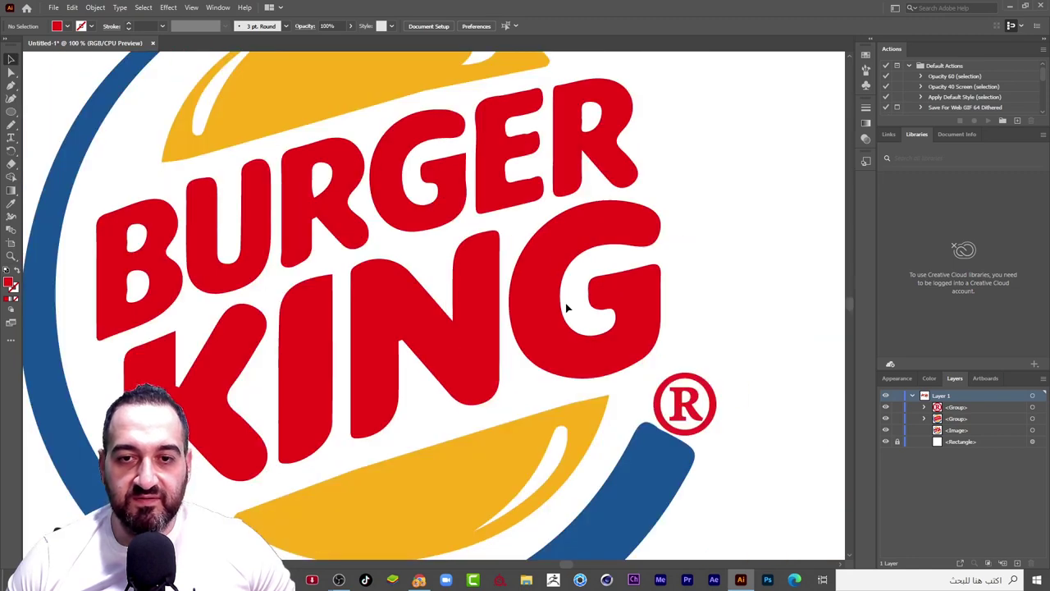
pyautogui.scroll(-2, 565, 305)
pyautogui.scroll(-3, 566, 305)
pyautogui.hscroll(-1, 530, 316)
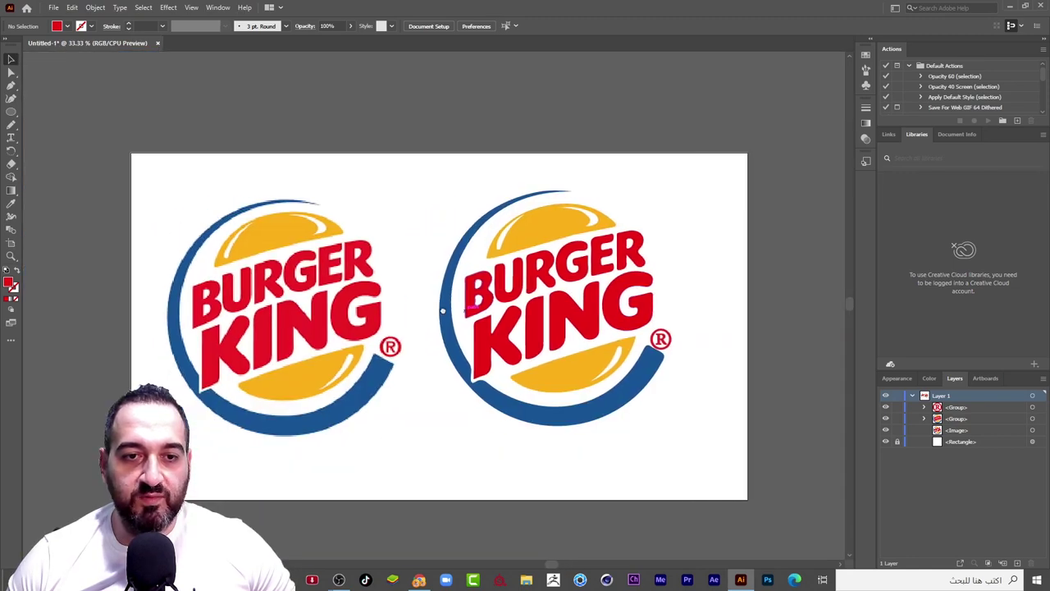
pyautogui.scroll(3, 227, 392)
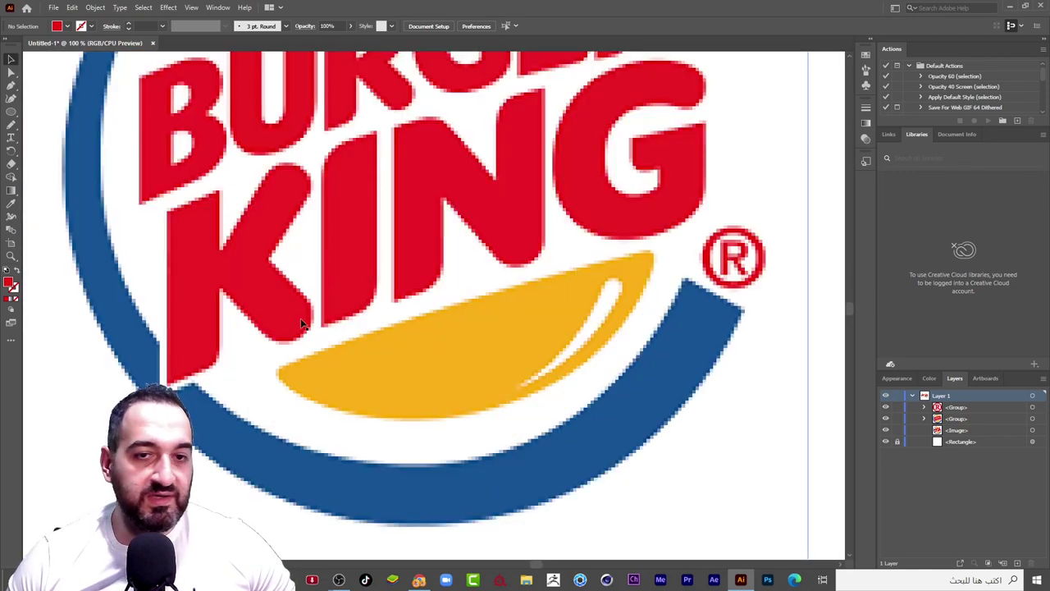
pyautogui.scroll(-3, 249, 356)
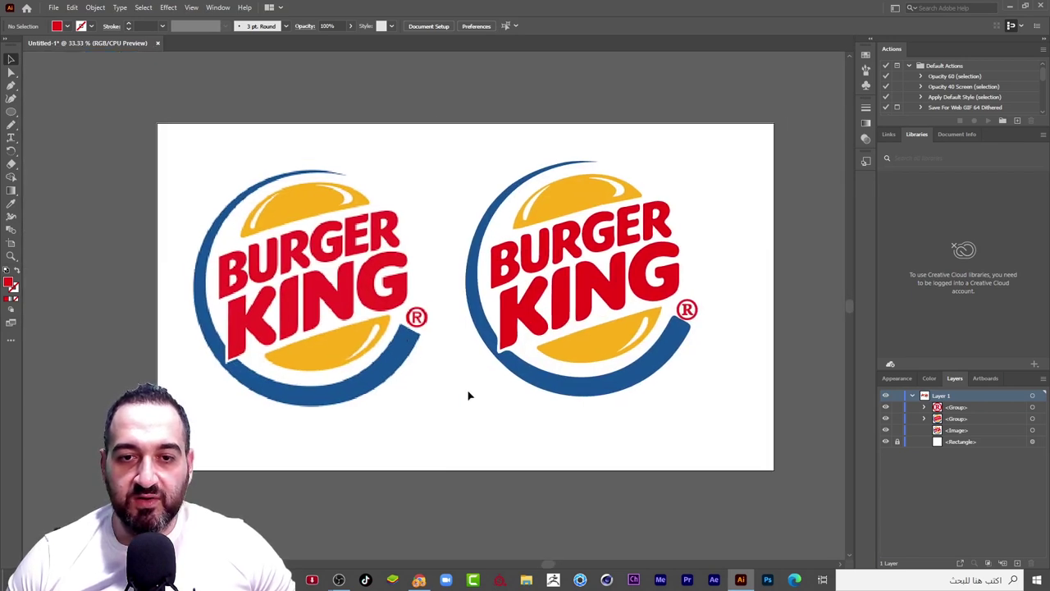
pyautogui.hscroll(1, 471, 392)
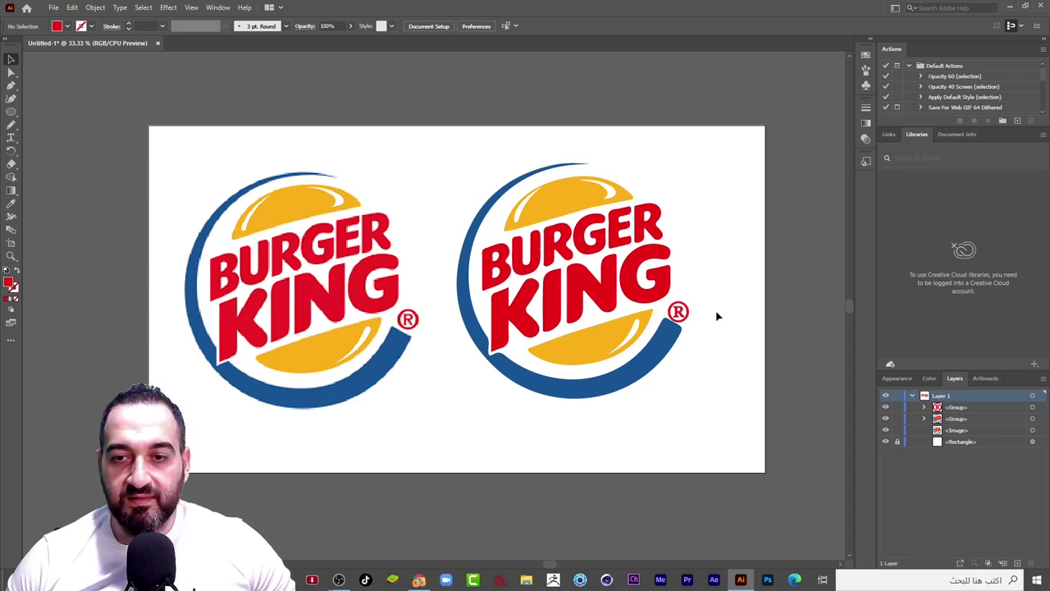
# Nudge the ® mark about 4 px up and 1 px right to the blue arc's tip
pyautogui.scroll(2, 721, 324)
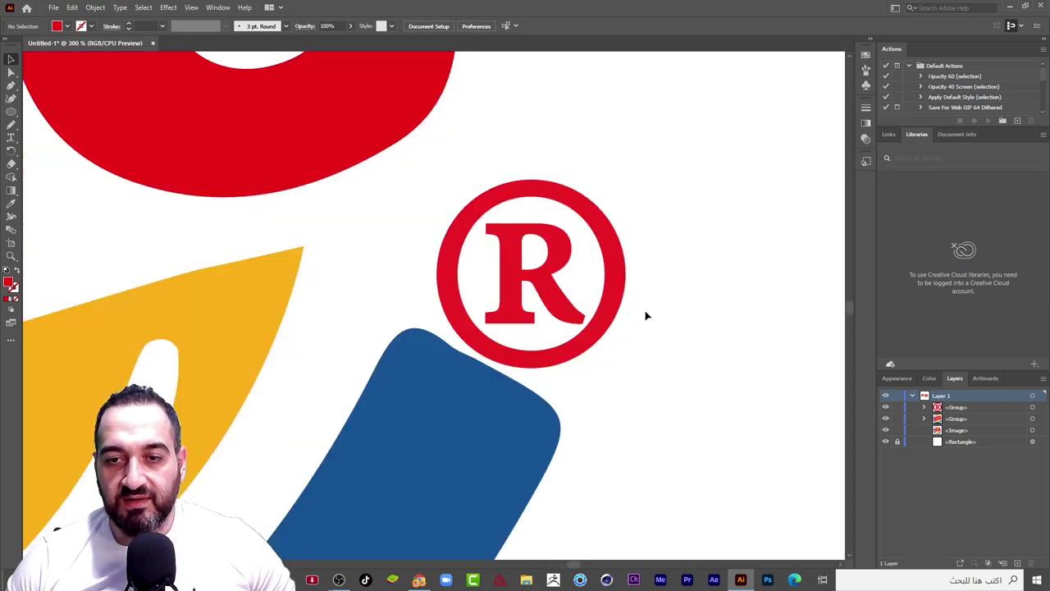
pyautogui.scroll(2, 660, 313)
pyautogui.moveTo(546, 281); pyautogui.dragTo(557, 279)
pyautogui.scroll(-5, 634, 413)
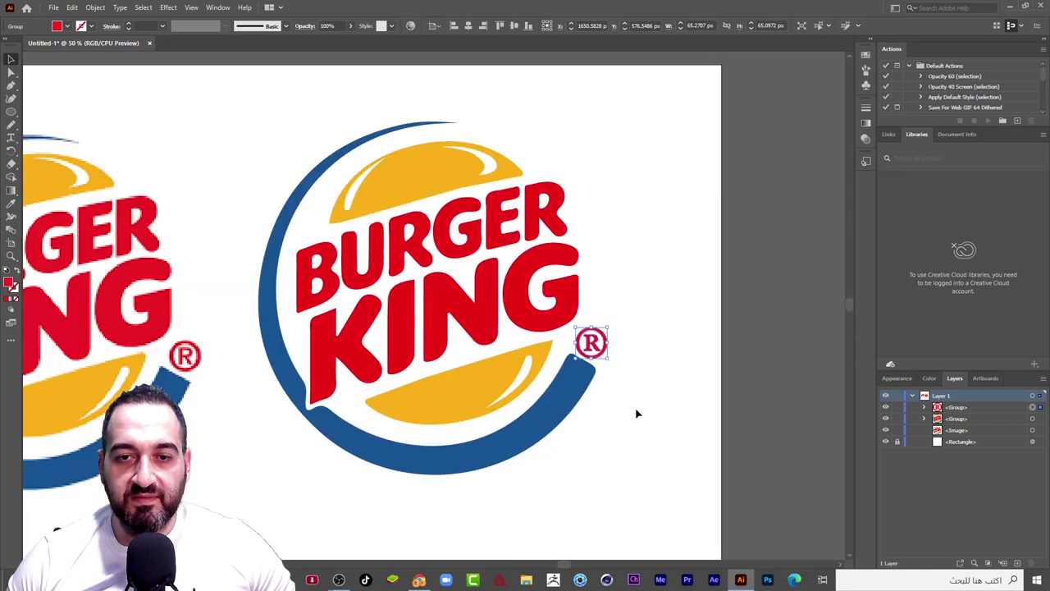
pyautogui.scroll(-1, 607, 422)
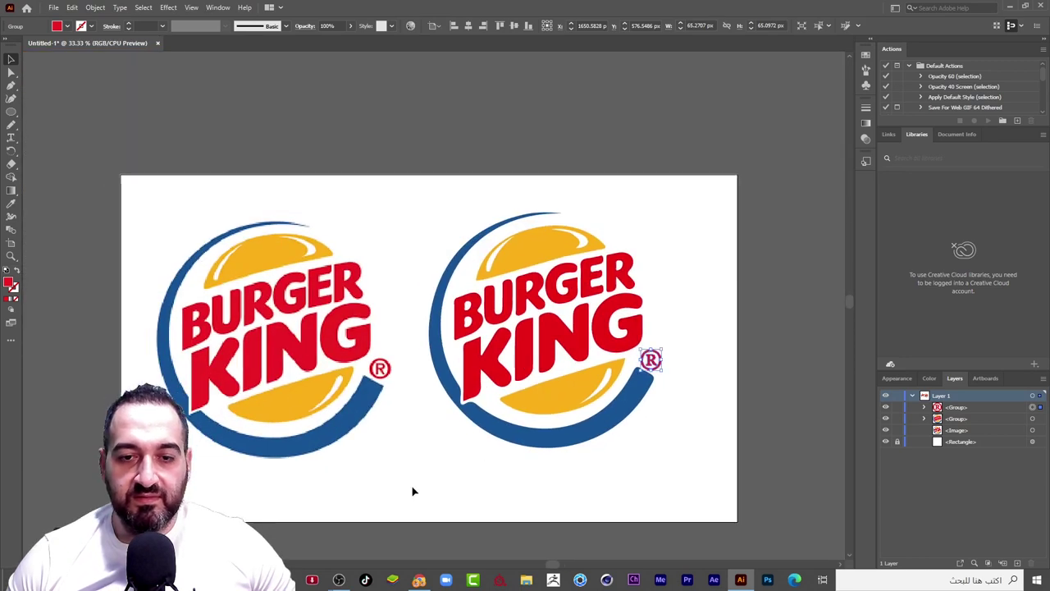
pyautogui.click(412, 491)
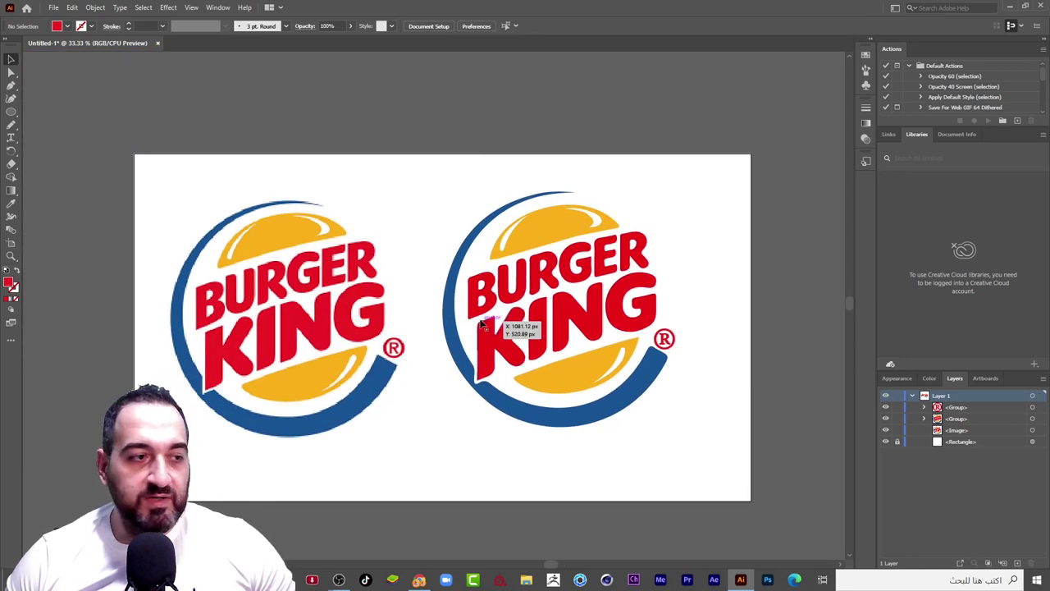
pyautogui.hscroll(-2, 591, 340)
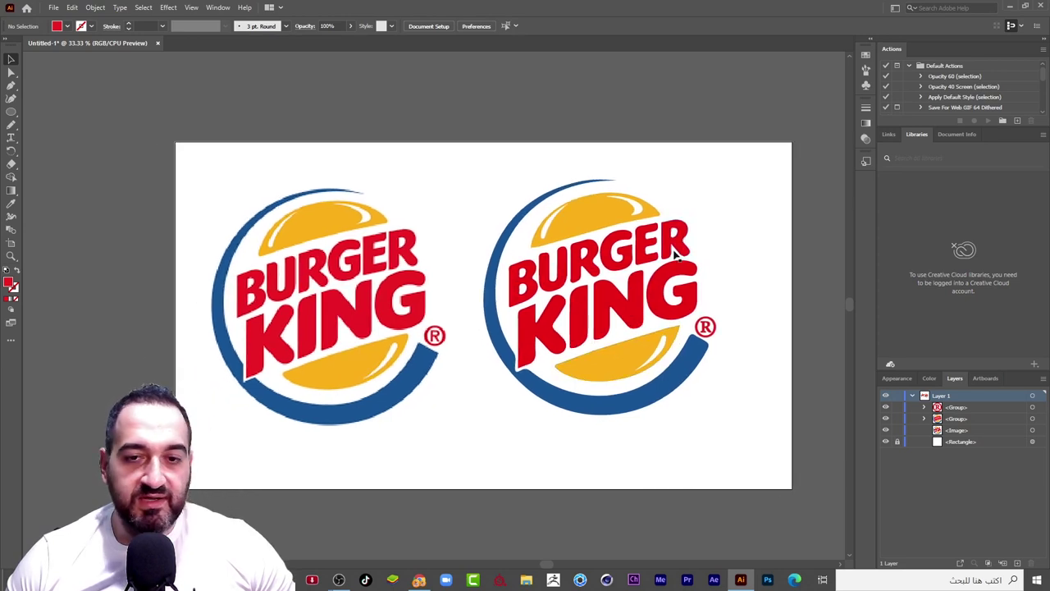
pyautogui.click(629, 306)
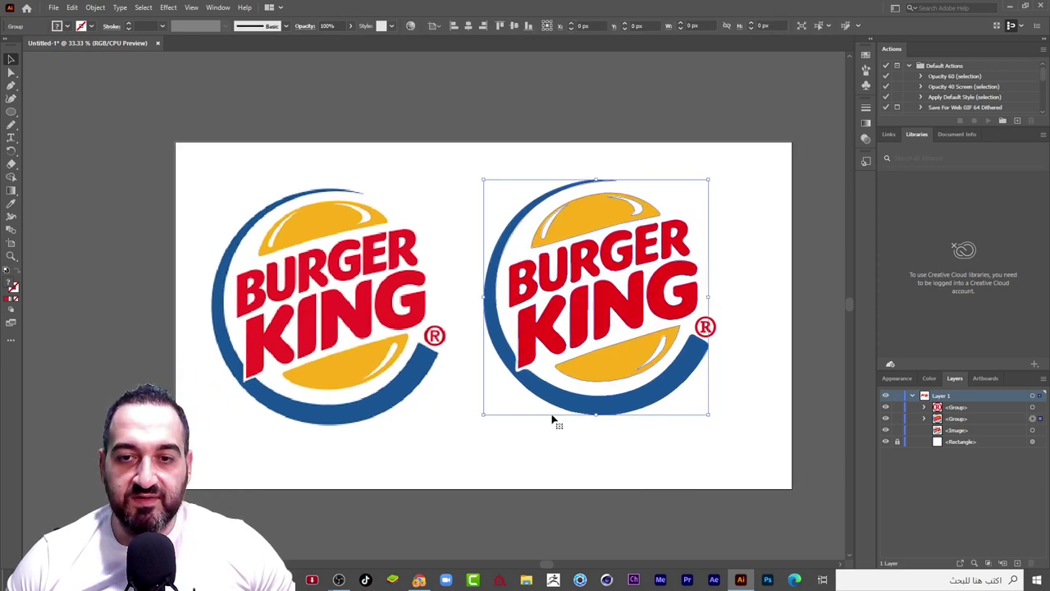
pyautogui.click(493, 428)
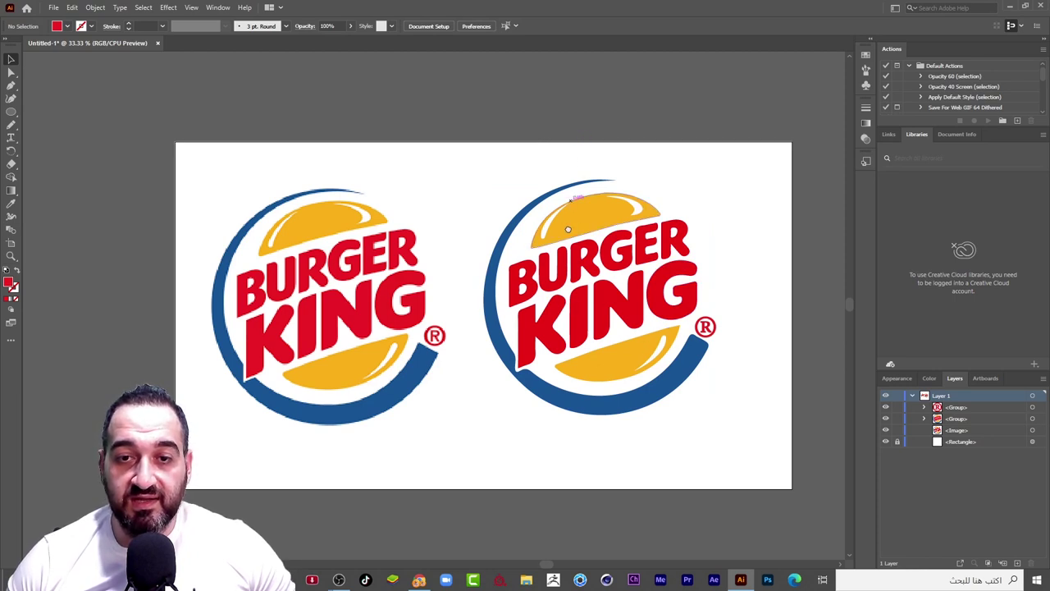
pyautogui.hscroll(1, 567, 229)
pyautogui.click(353, 283)
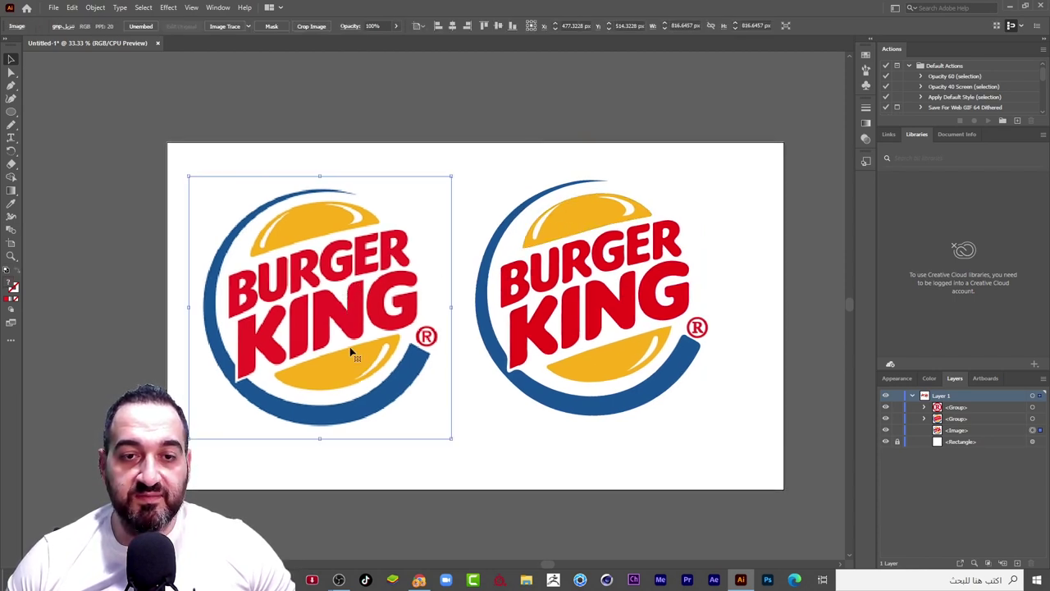
pyautogui.click(374, 487)
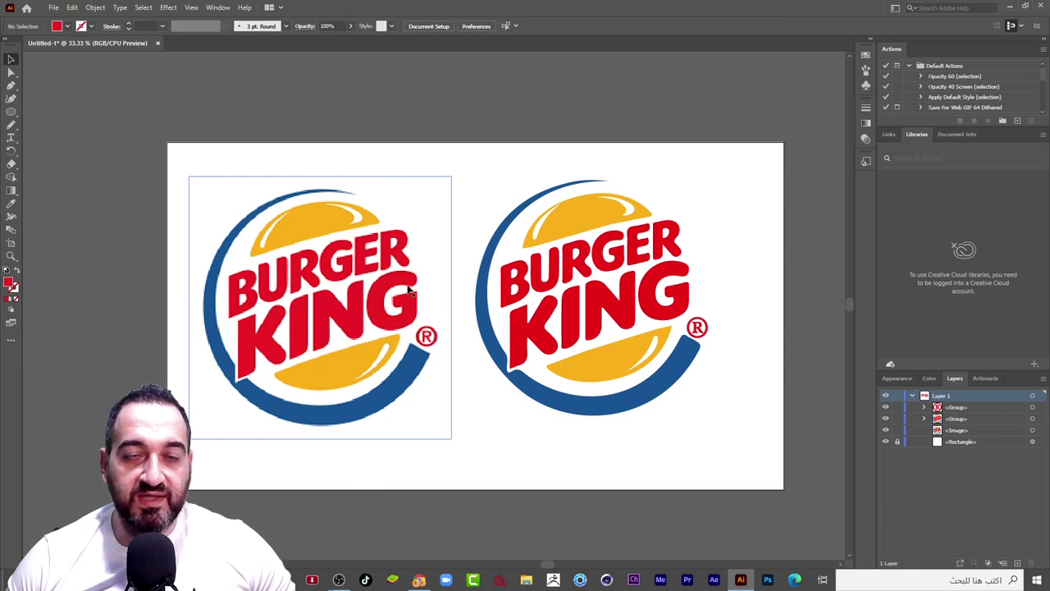